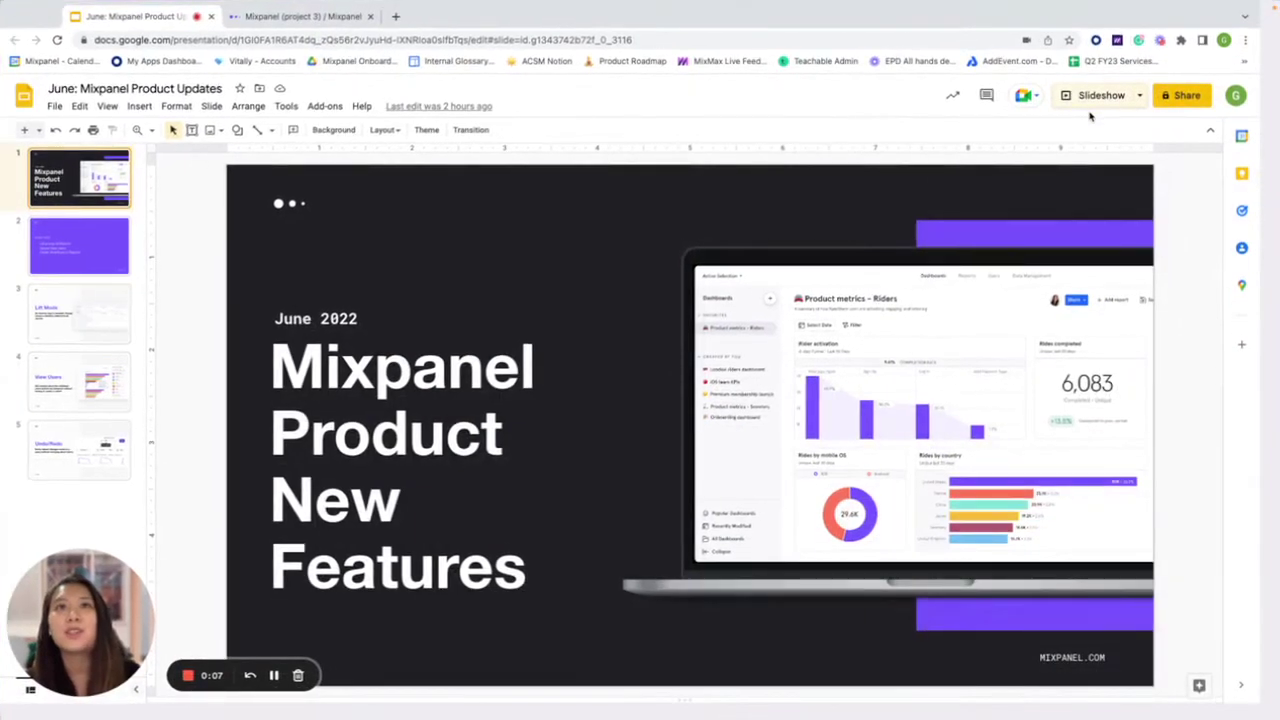
- Present the June 2022 Mixpanel Product New Features deck through the new product features list and exit the slideshow
{"action": "left_click", "coordinate": [1090, 115]}
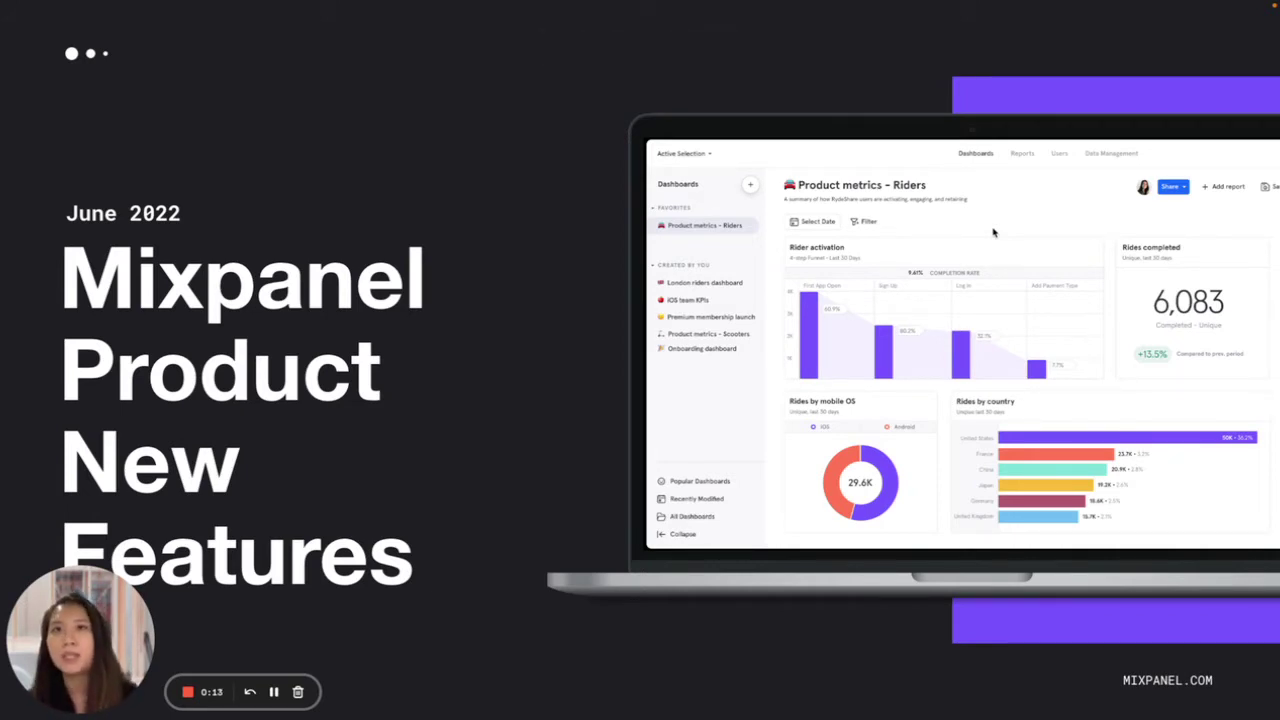
{"action": "left_click", "coordinate": [952, 249]}
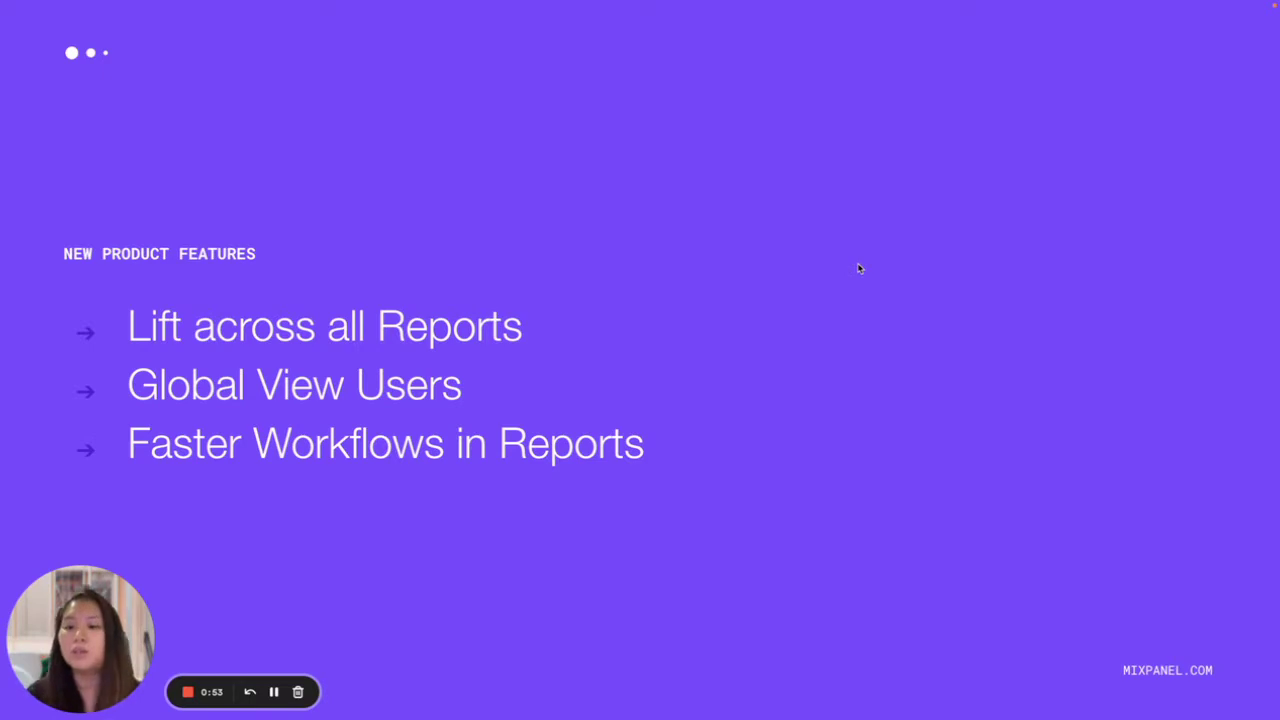
{"action": "key", "text": "Escape"}
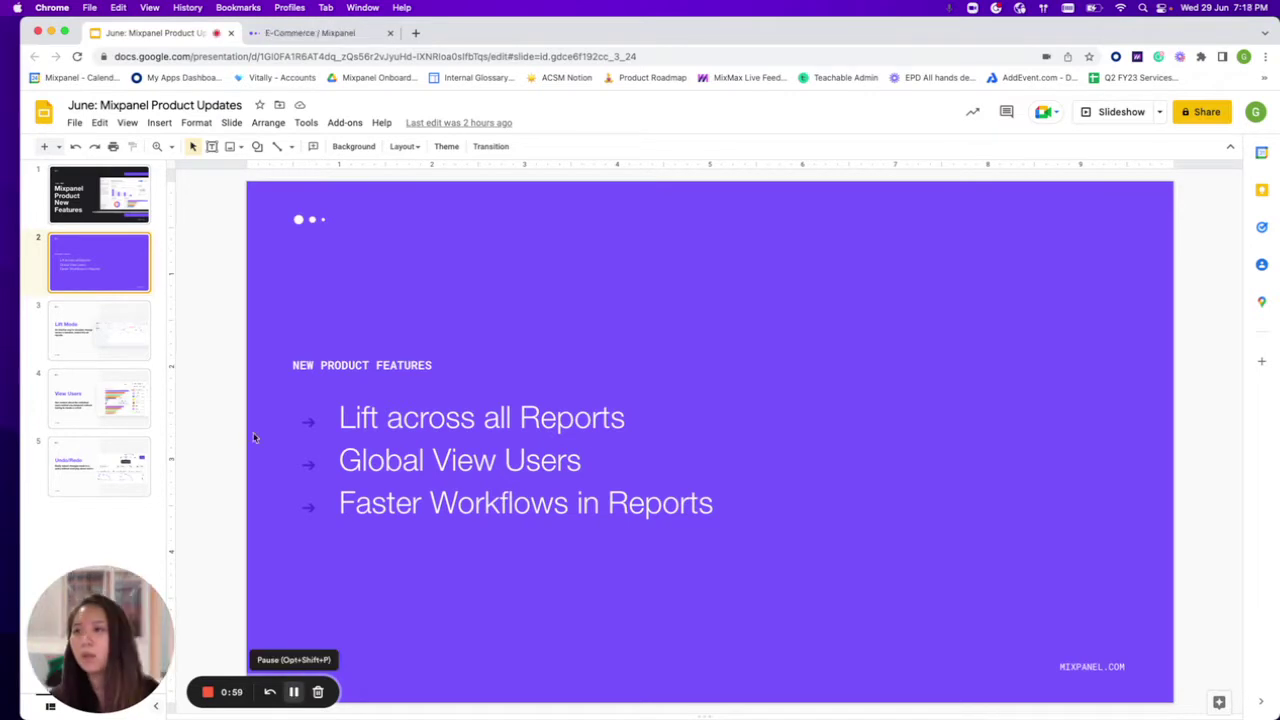
- Switch to the Mixpanel E-Commerce project and add Complete Purchase as the metric in the Insights report
{"action": "left_click", "coordinate": [286, 36]}
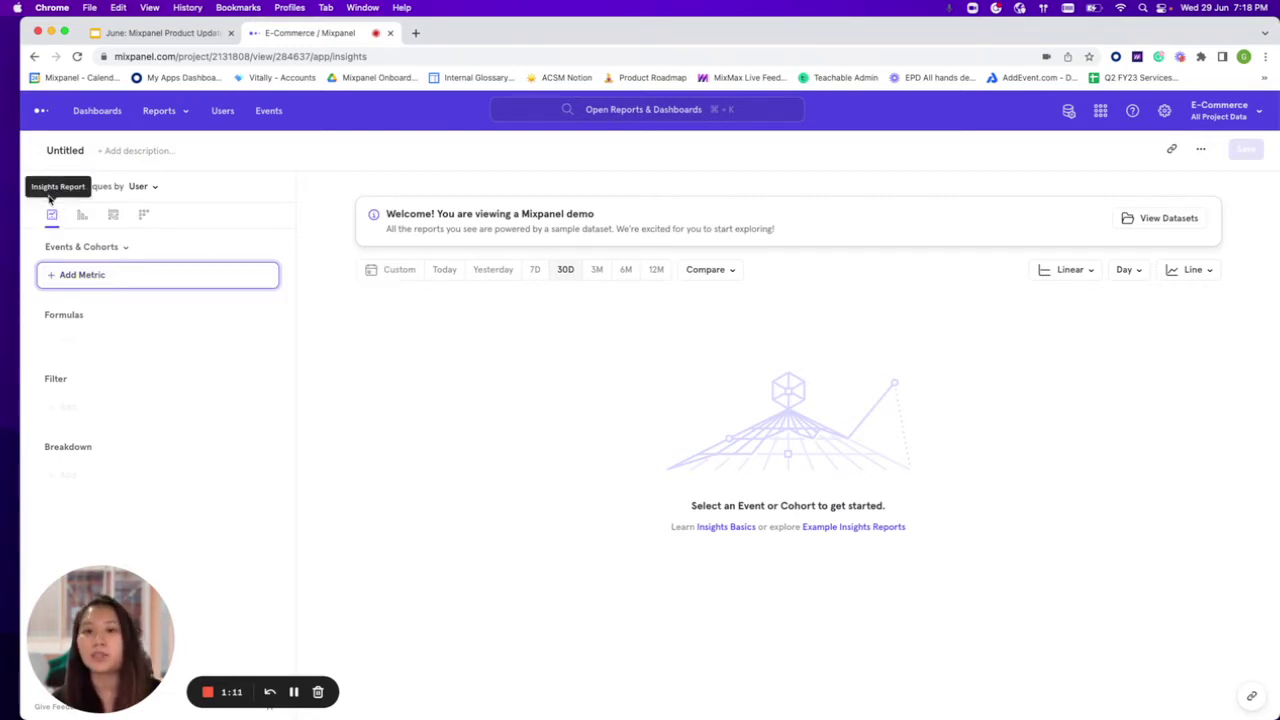
{"action": "left_click", "coordinate": [111, 282]}
{"action": "left_click", "coordinate": [86, 310]}
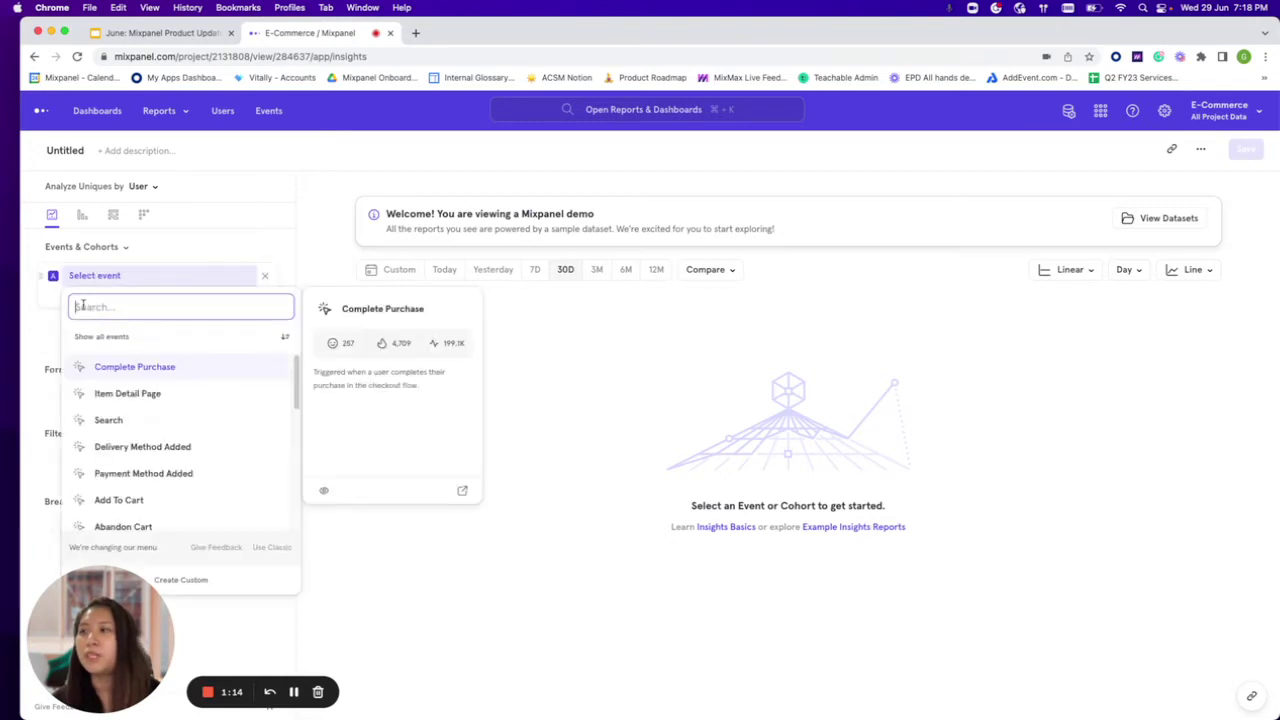
{"action": "left_click", "coordinate": [156, 367]}
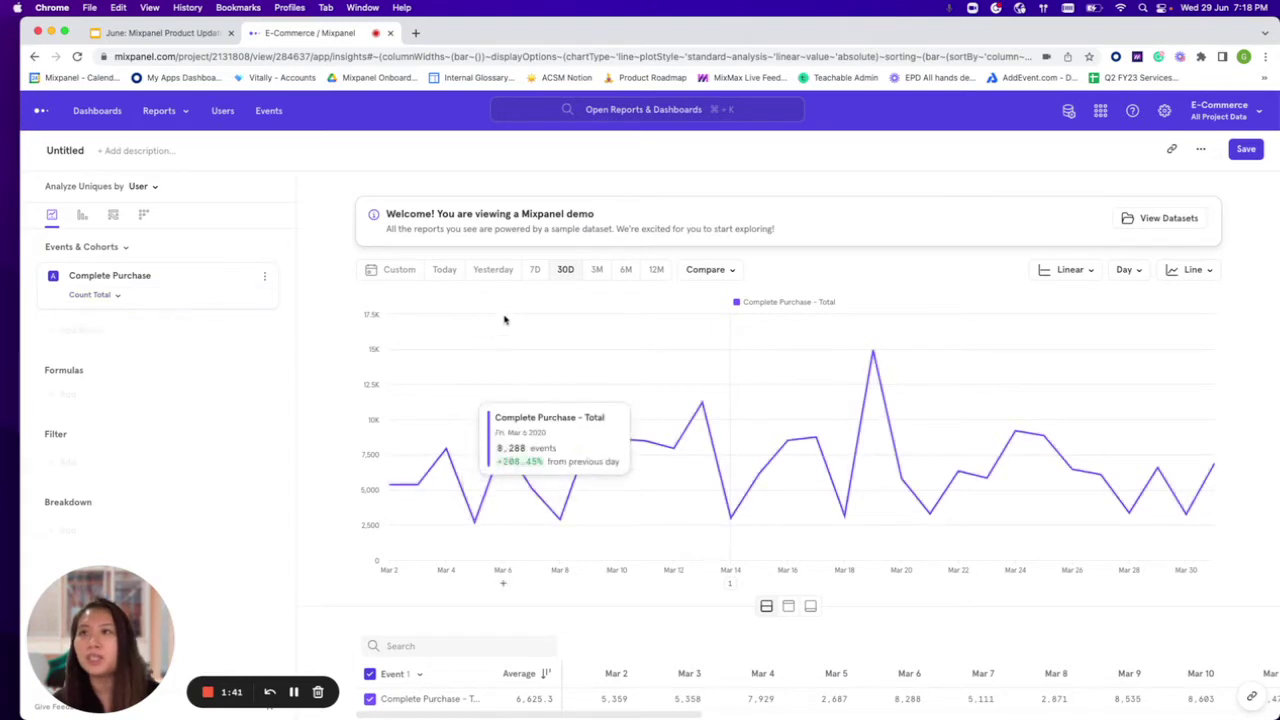
- Compare Complete Purchase to the previous month, show the comparison as percentage change, and clear it after reviewing the chart
{"action": "left_click", "coordinate": [731, 277]}
{"action": "mouse_move", "coordinate": [730, 307]}
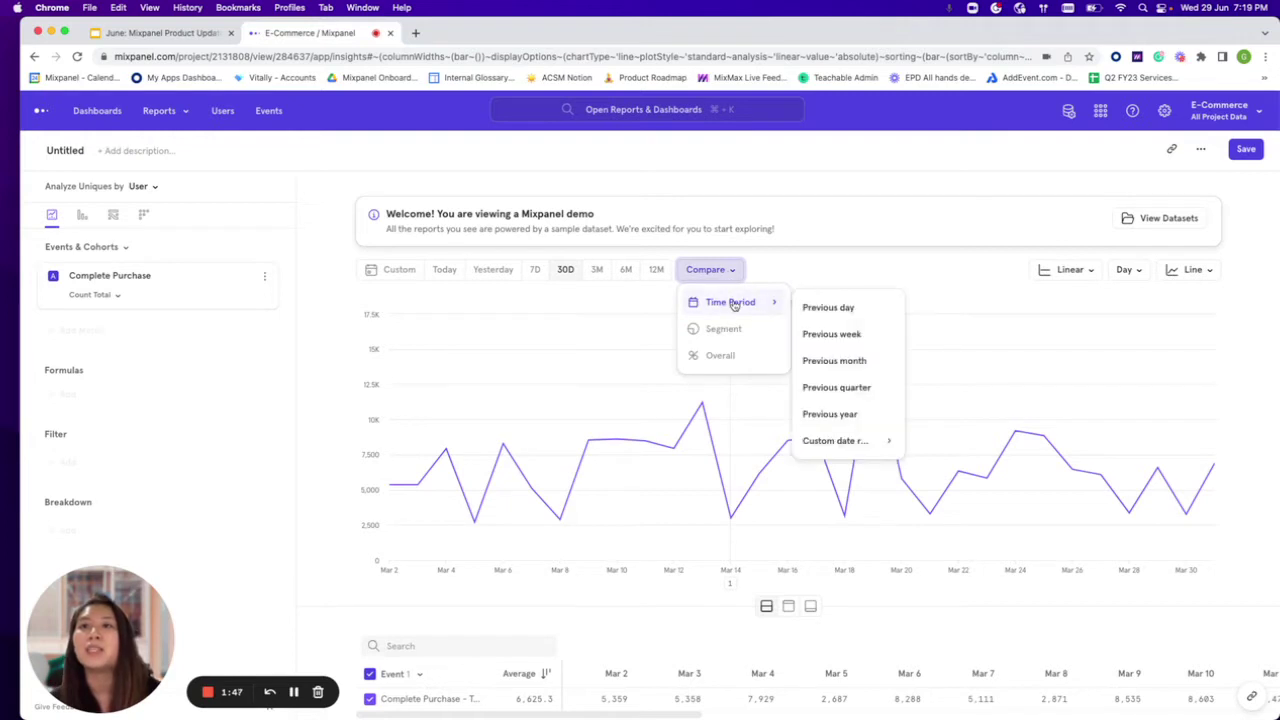
{"action": "left_click", "coordinate": [830, 360]}
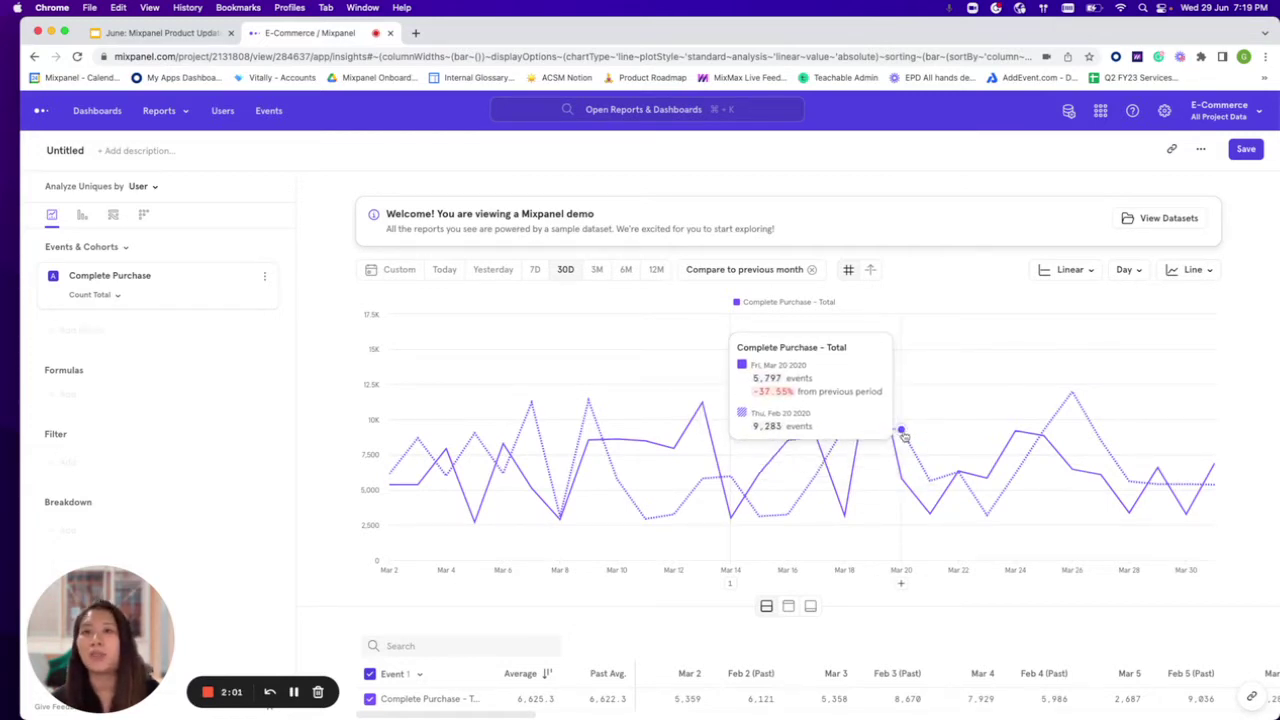
{"action": "left_click", "coordinate": [870, 274]}
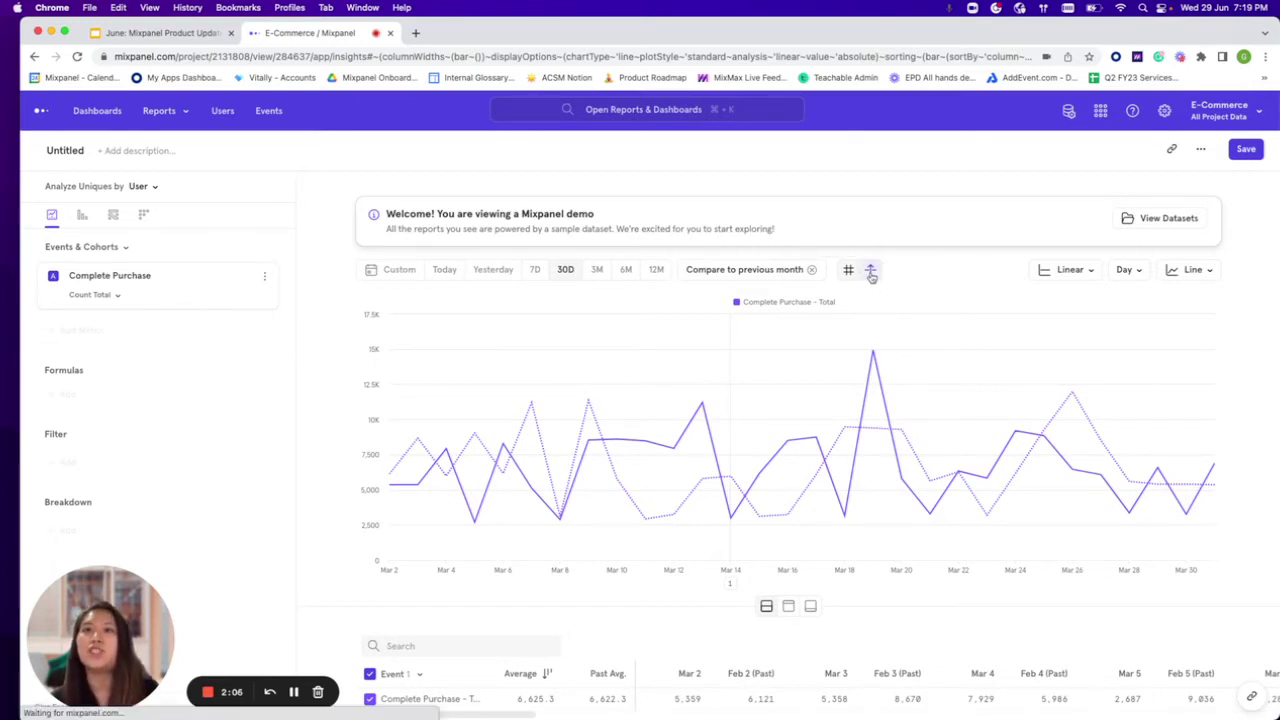
{"action": "mouse_move", "coordinate": [640, 326]}
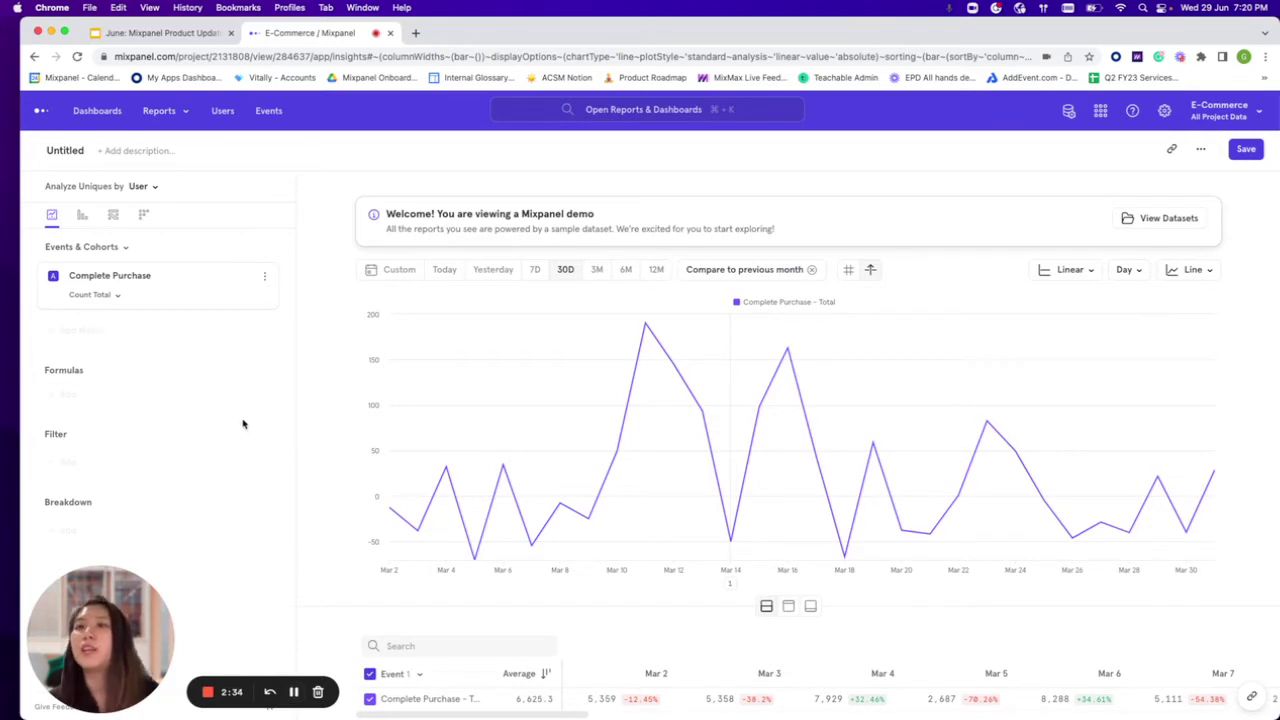
{"action": "left_click", "coordinate": [811, 269]}
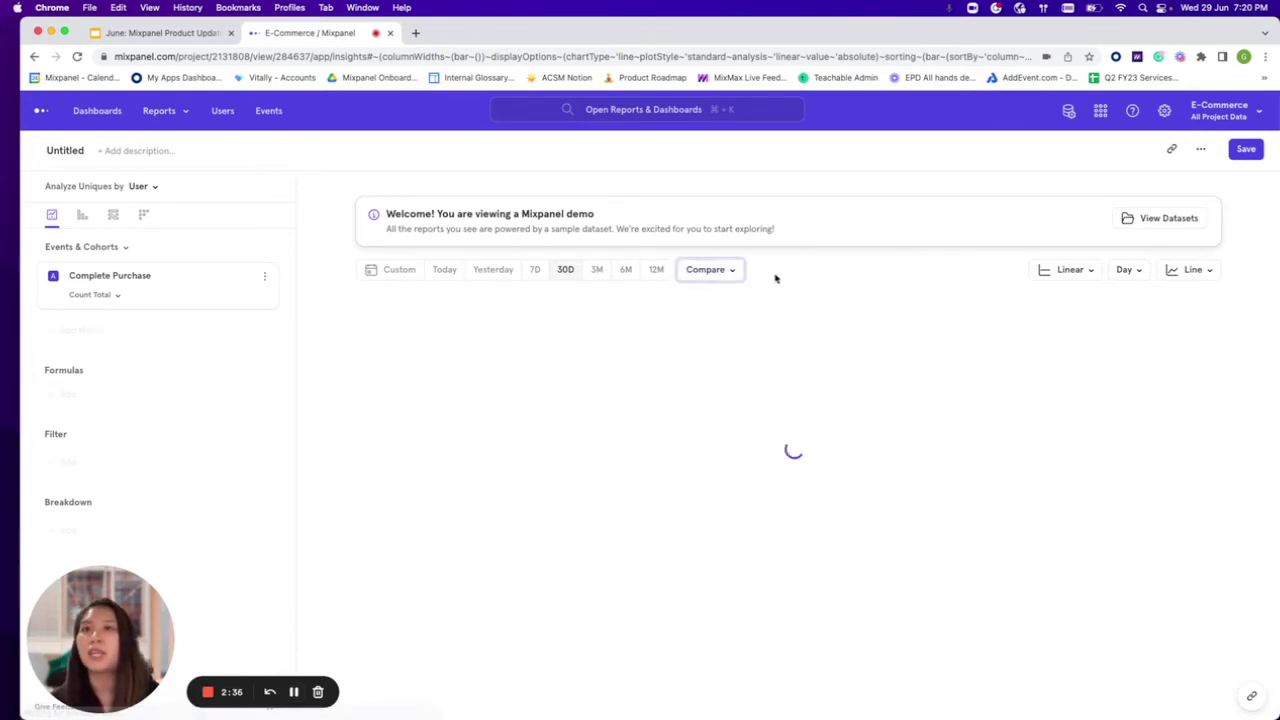
- Break down Complete Purchase by the City event property and hide the undefined segment from the line chart
{"action": "left_click", "coordinate": [125, 527]}
{"action": "type", "text": "city"}
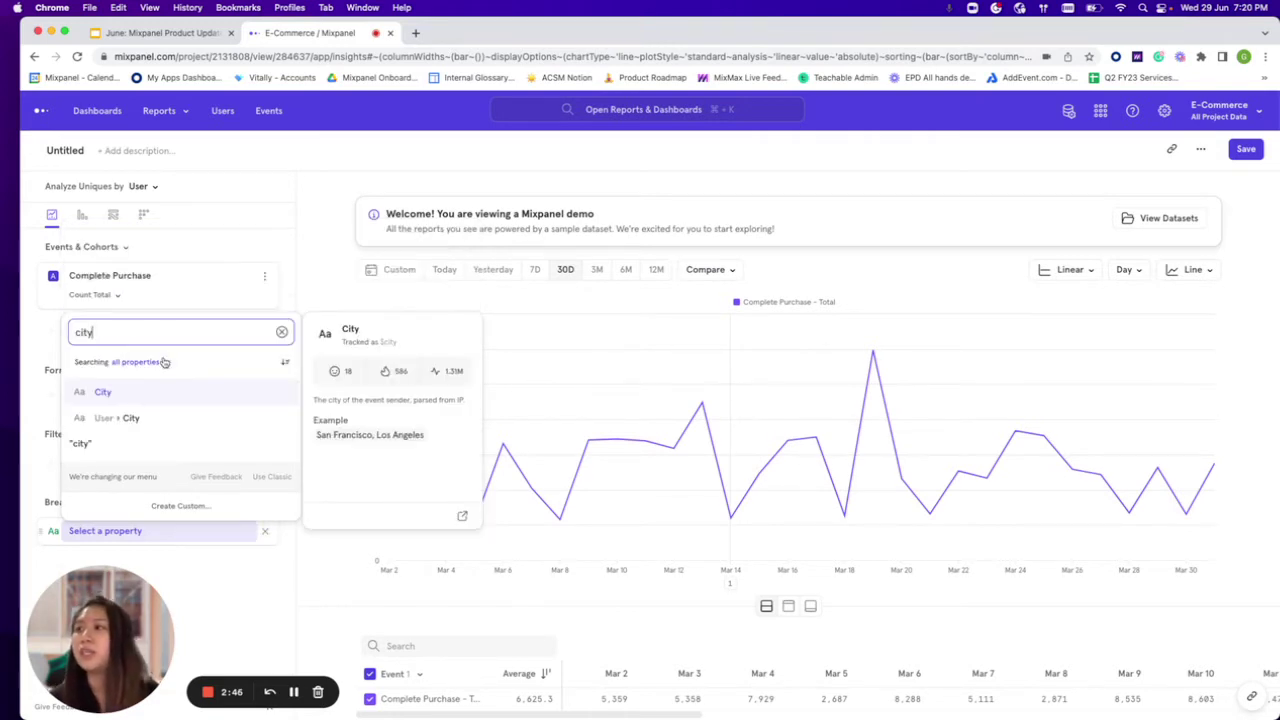
{"action": "left_click", "coordinate": [135, 395]}
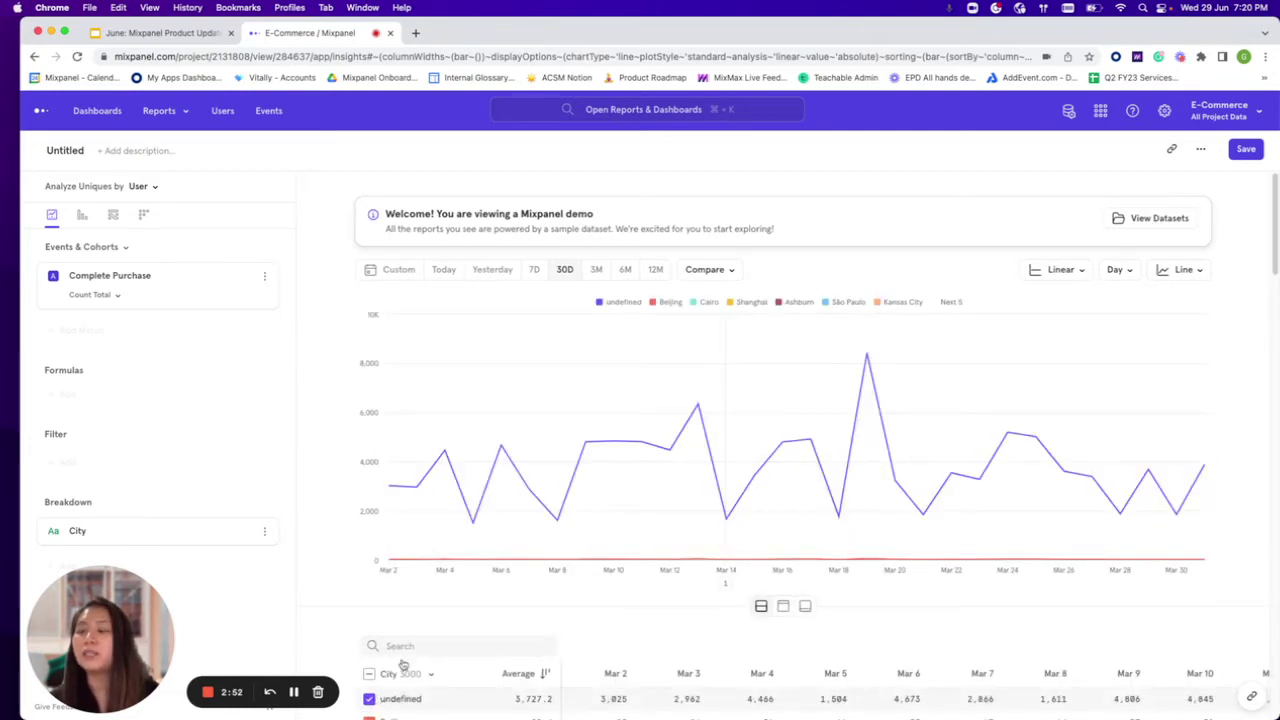
{"action": "scroll", "coordinate": [511, 348], "scroll_direction": "down", "scroll_amount": 3}
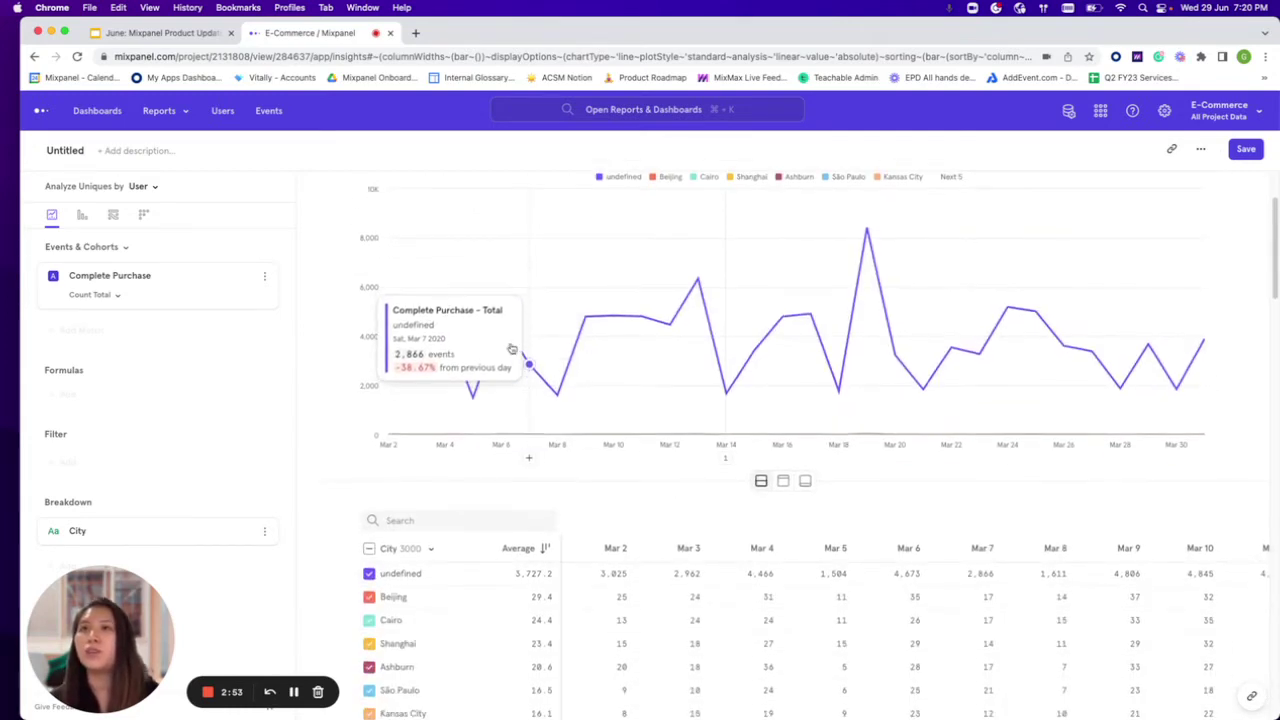
{"action": "left_click", "coordinate": [368, 573]}
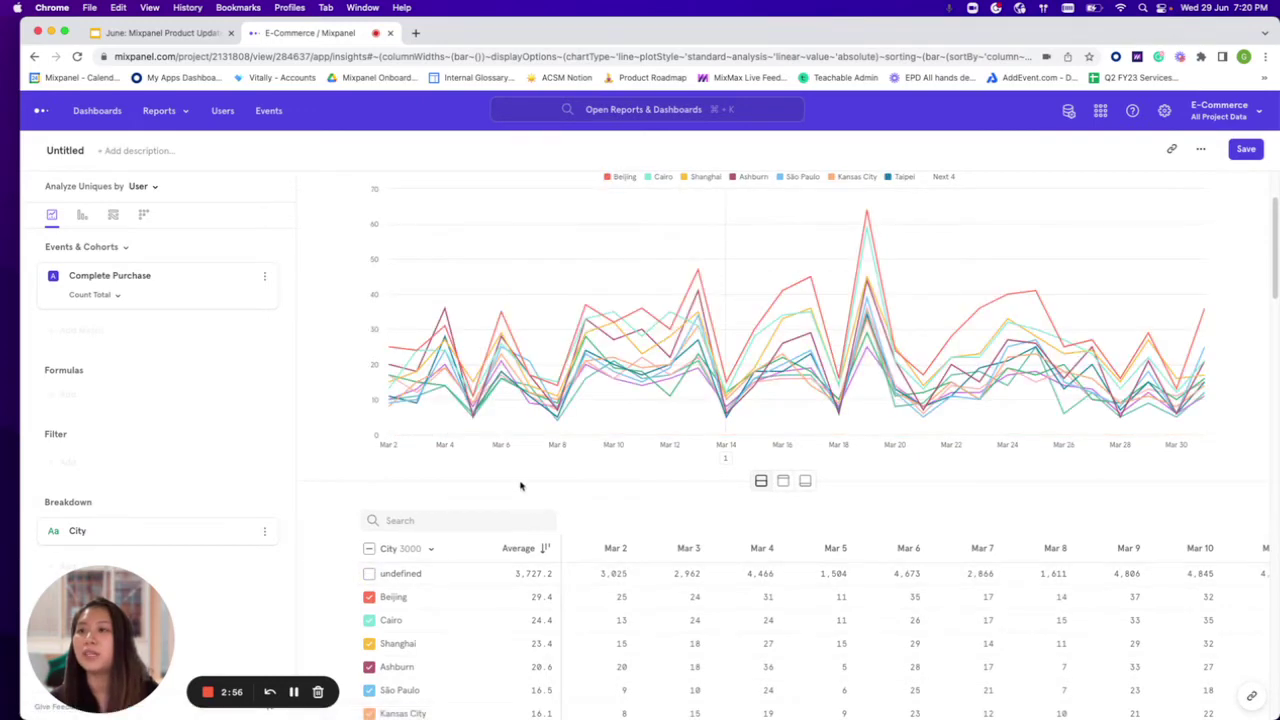
{"action": "scroll", "coordinate": [517, 486], "scroll_direction": "up", "scroll_amount": 3}
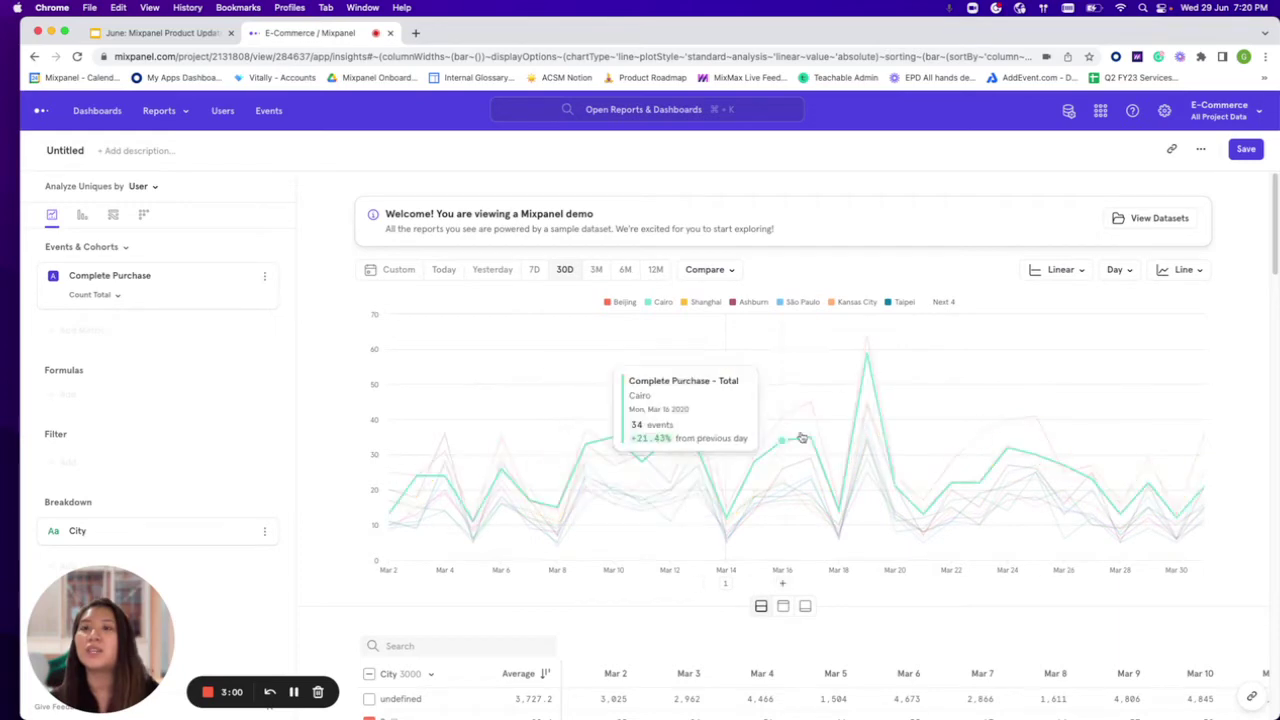
- Limit the charted city segments to Kansas City, Shanghai, Cairo, Beijing, Moscow and Taipei
{"action": "scroll", "coordinate": [528, 583], "scroll_direction": "down", "scroll_amount": 5}
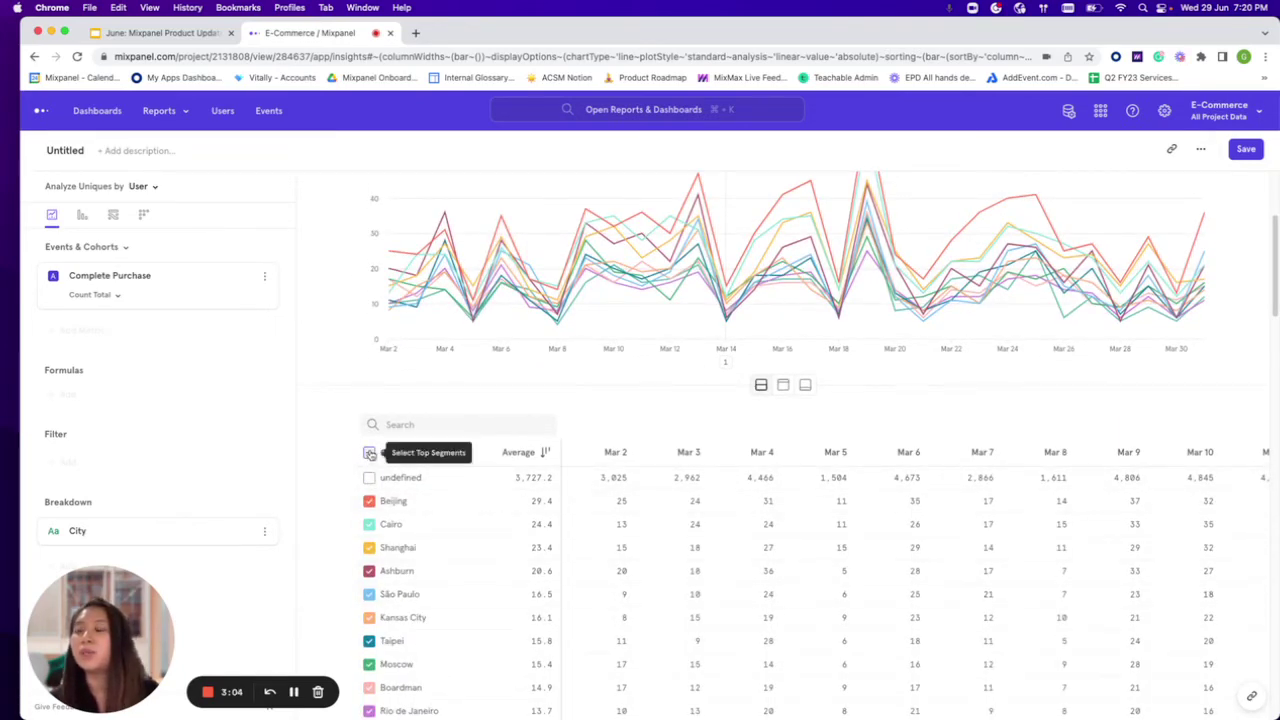
{"action": "left_click", "coordinate": [369, 453]}
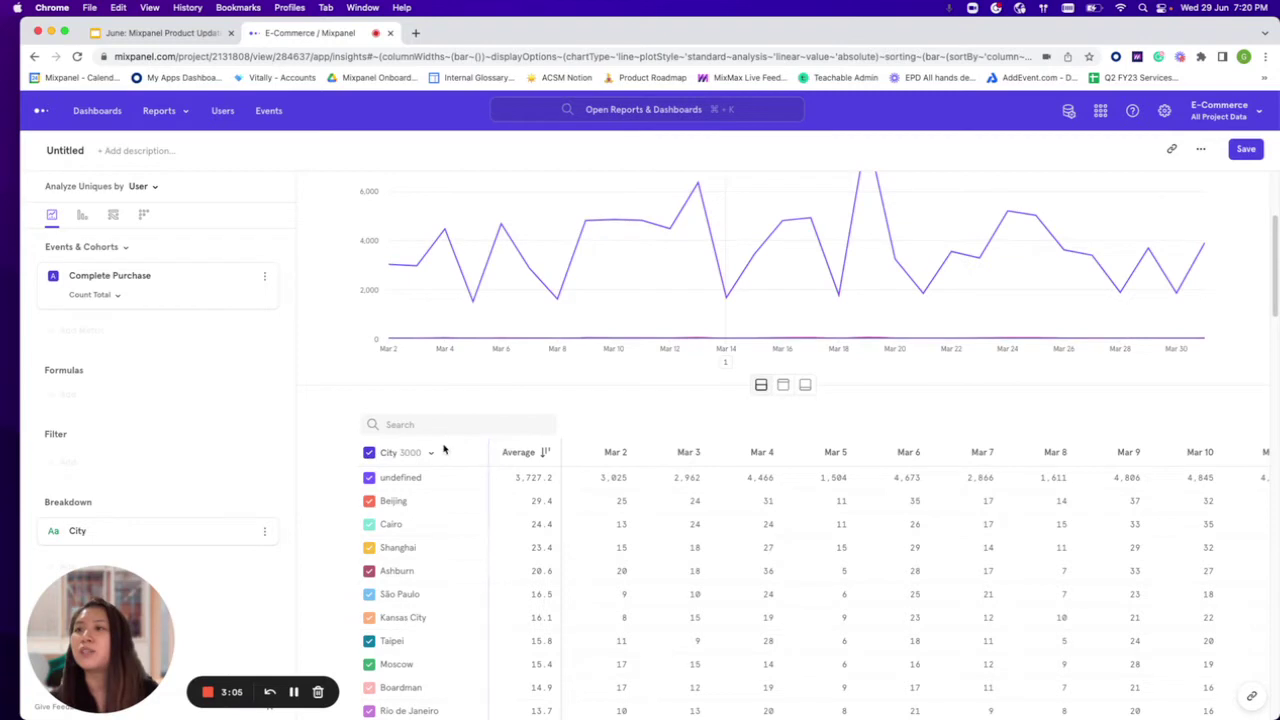
{"action": "left_click", "coordinate": [370, 452]}
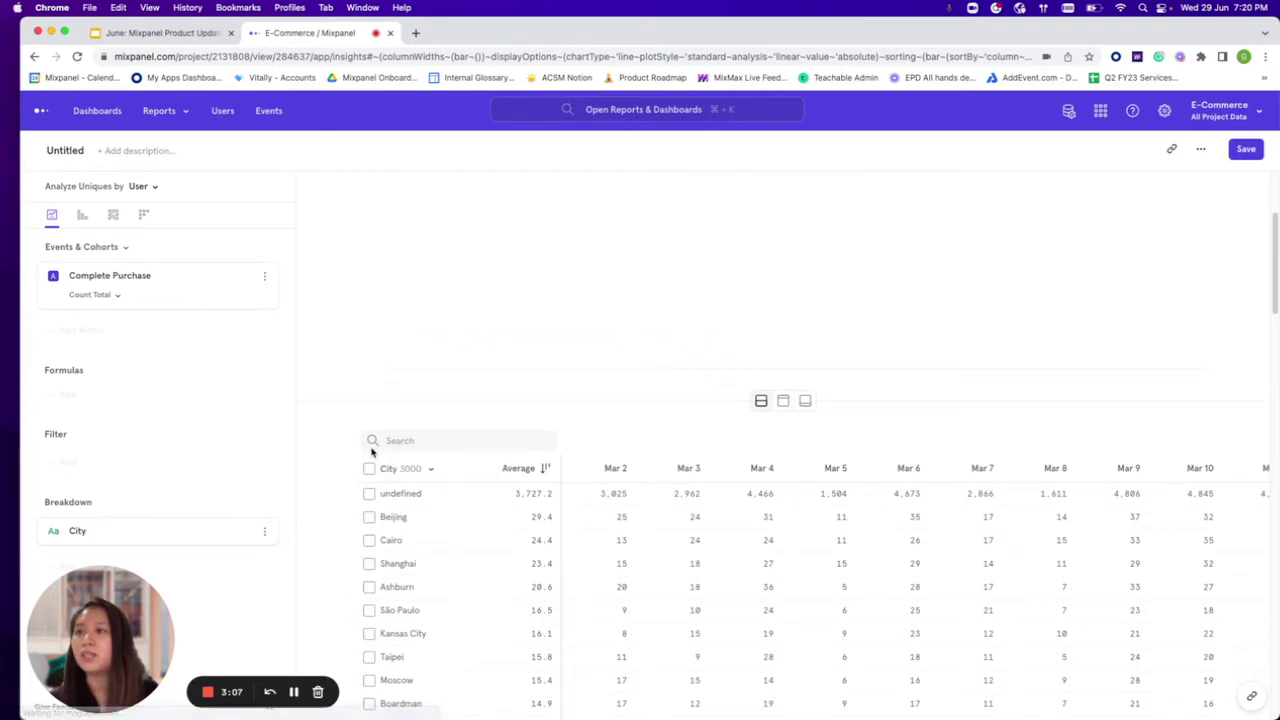
{"action": "left_click", "coordinate": [369, 634]}
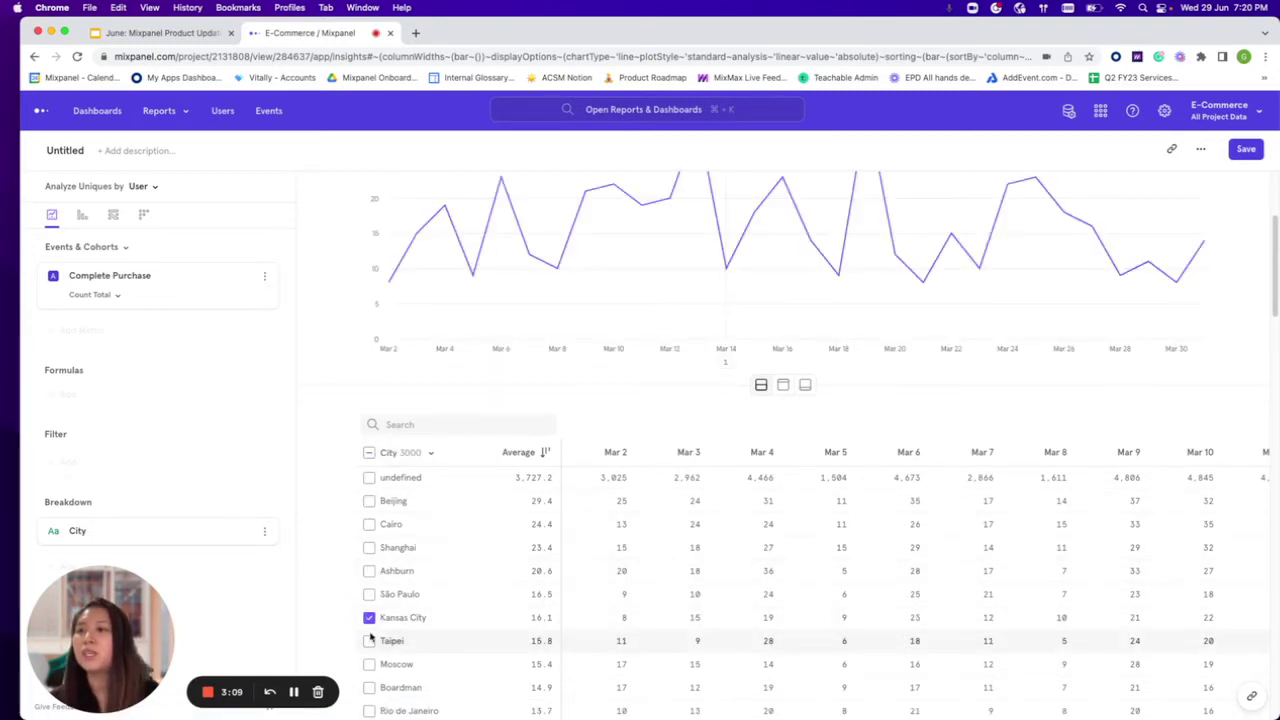
{"action": "left_click", "coordinate": [369, 547]}
{"action": "left_click", "coordinate": [369, 524]}
{"action": "left_click", "coordinate": [369, 500]}
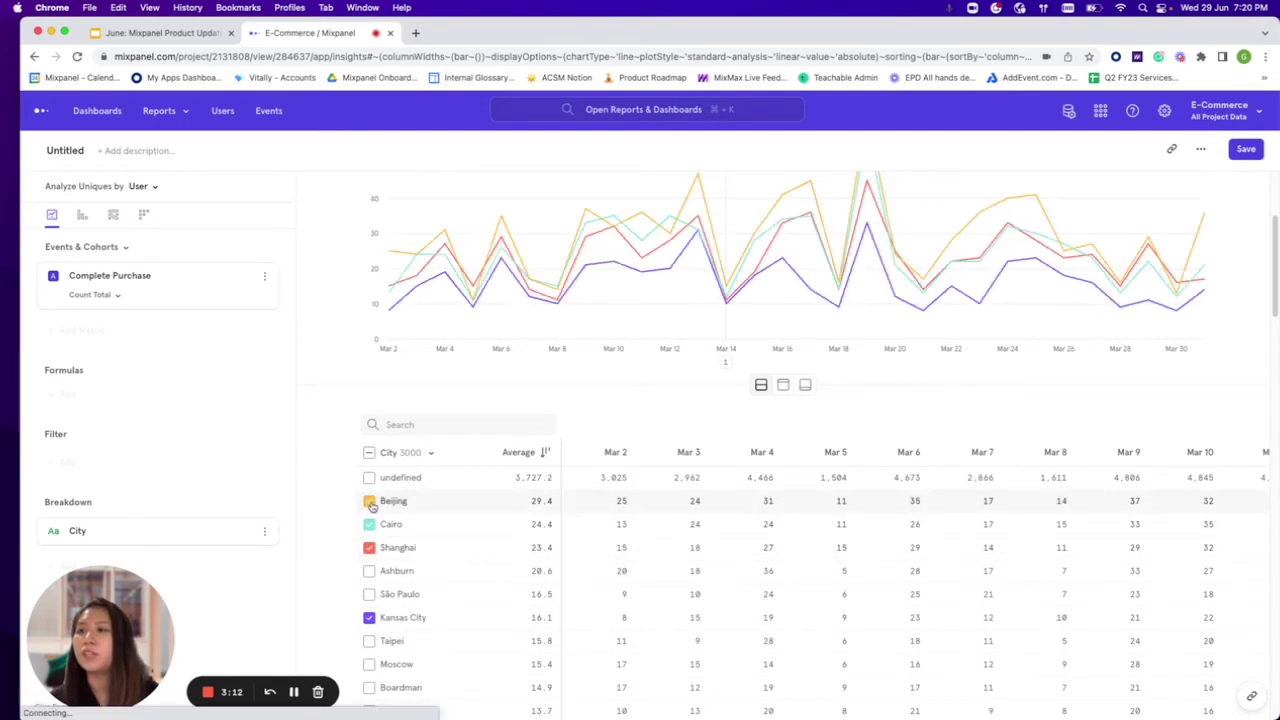
{"action": "left_click", "coordinate": [369, 664]}
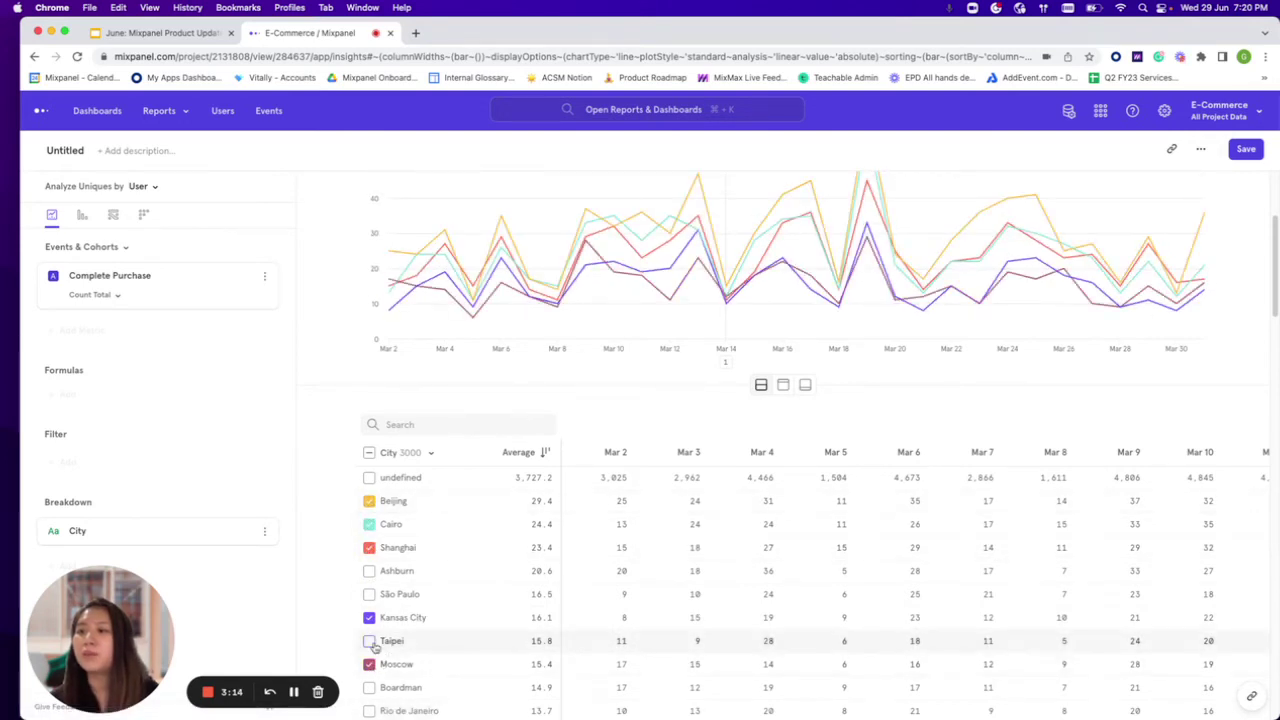
{"action": "left_click", "coordinate": [369, 641]}
{"action": "scroll", "coordinate": [574, 523], "scroll_direction": "up", "scroll_amount": 4}
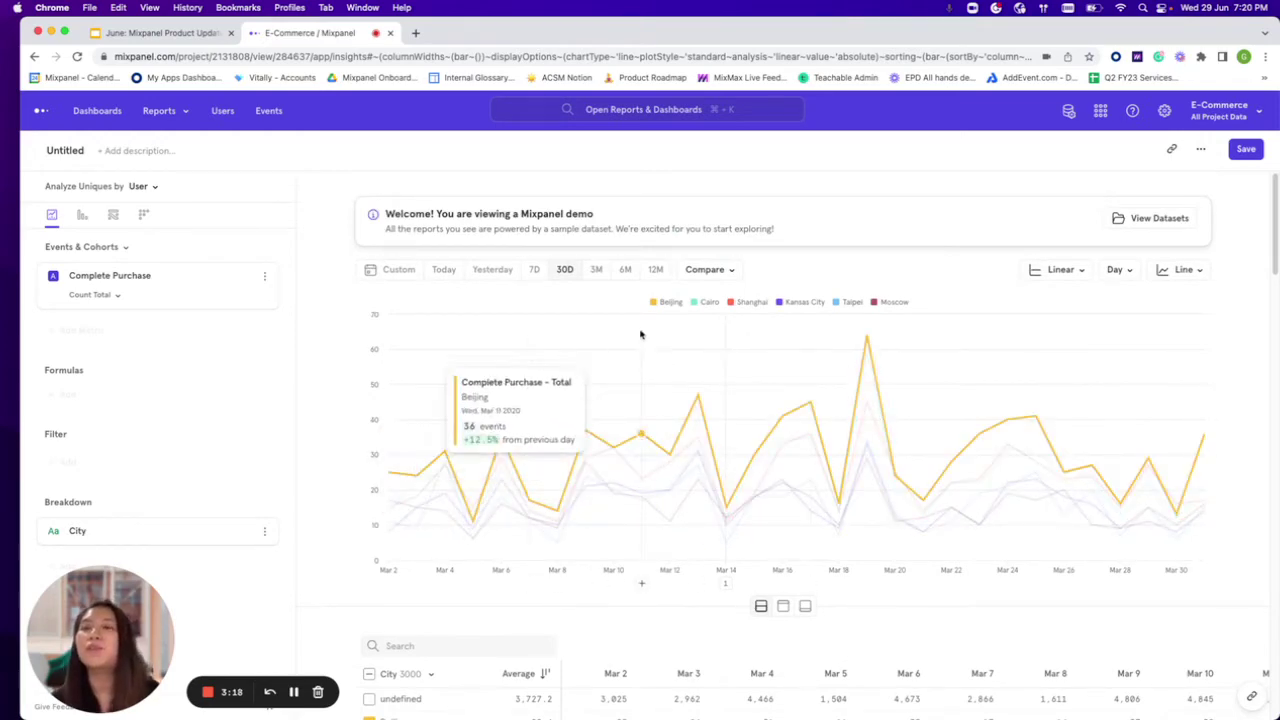
- Compare the city segments against Beijing as the baseline and examine the other cities' lines relative to it
{"action": "left_click", "coordinate": [726, 271]}
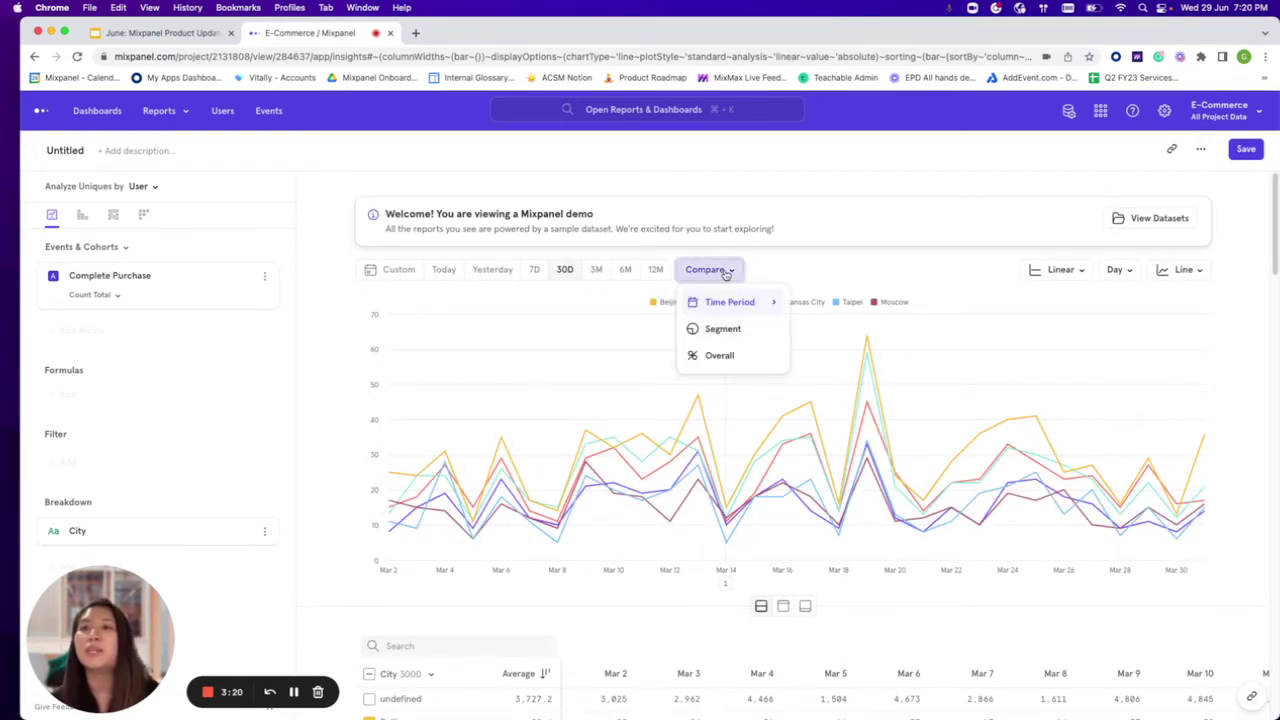
{"action": "left_click", "coordinate": [719, 329]}
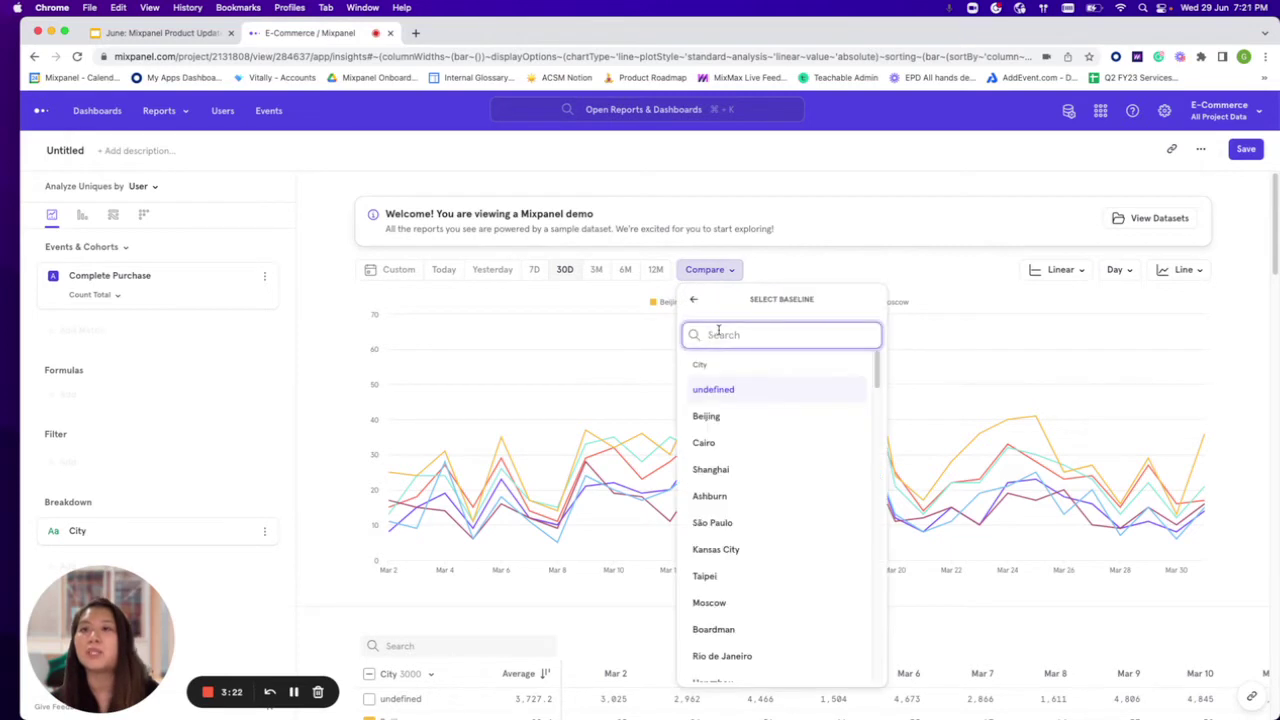
{"action": "left_click", "coordinate": [720, 418]}
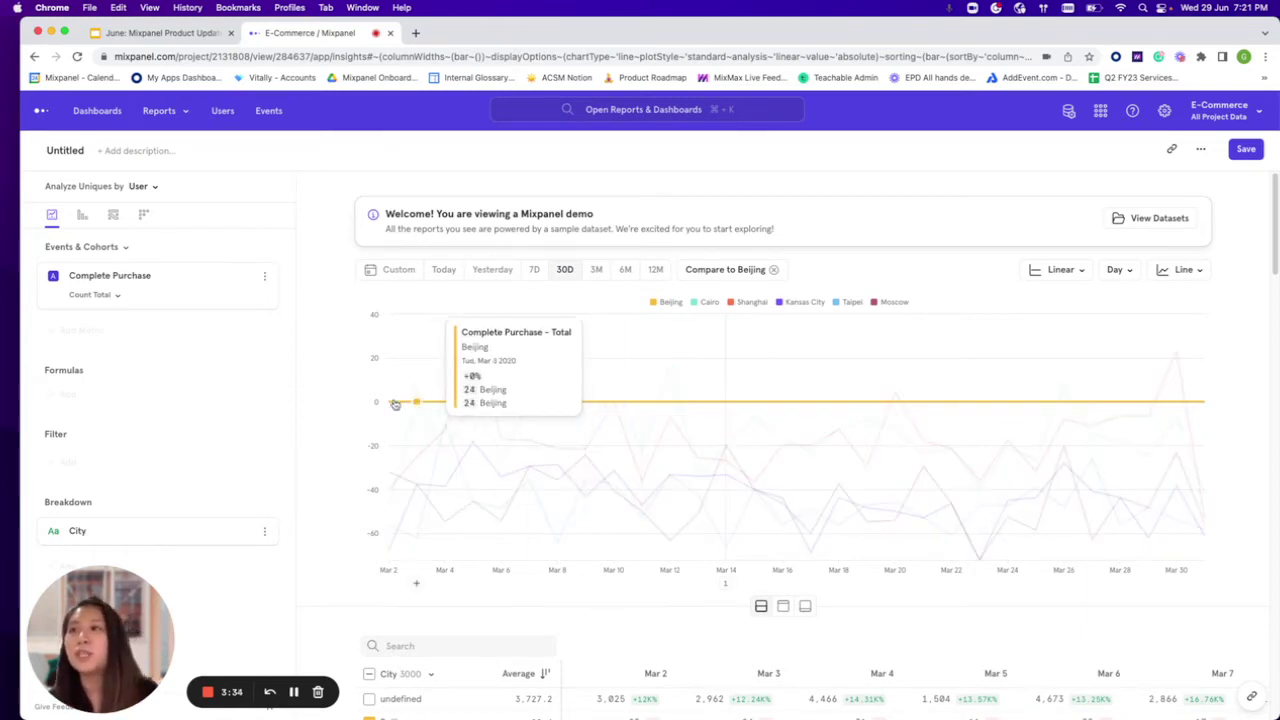
{"action": "mouse_move", "coordinate": [400, 403]}
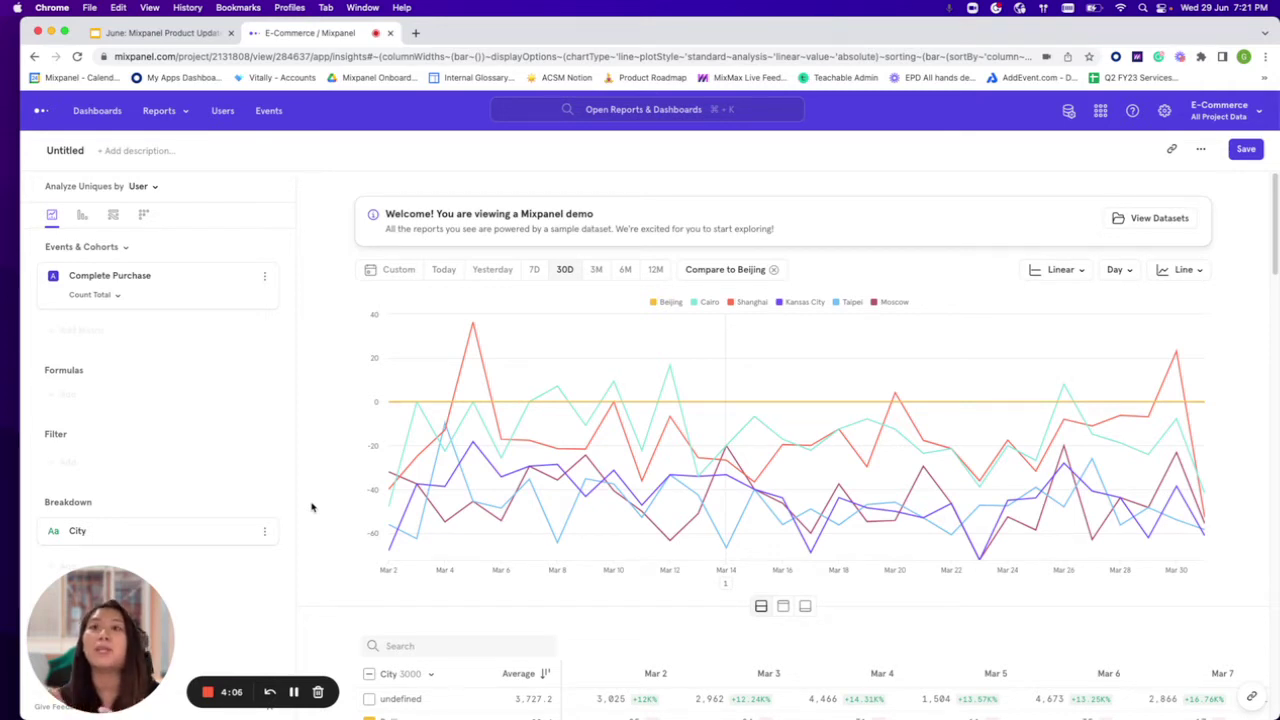
{"action": "mouse_move", "coordinate": [637, 404]}
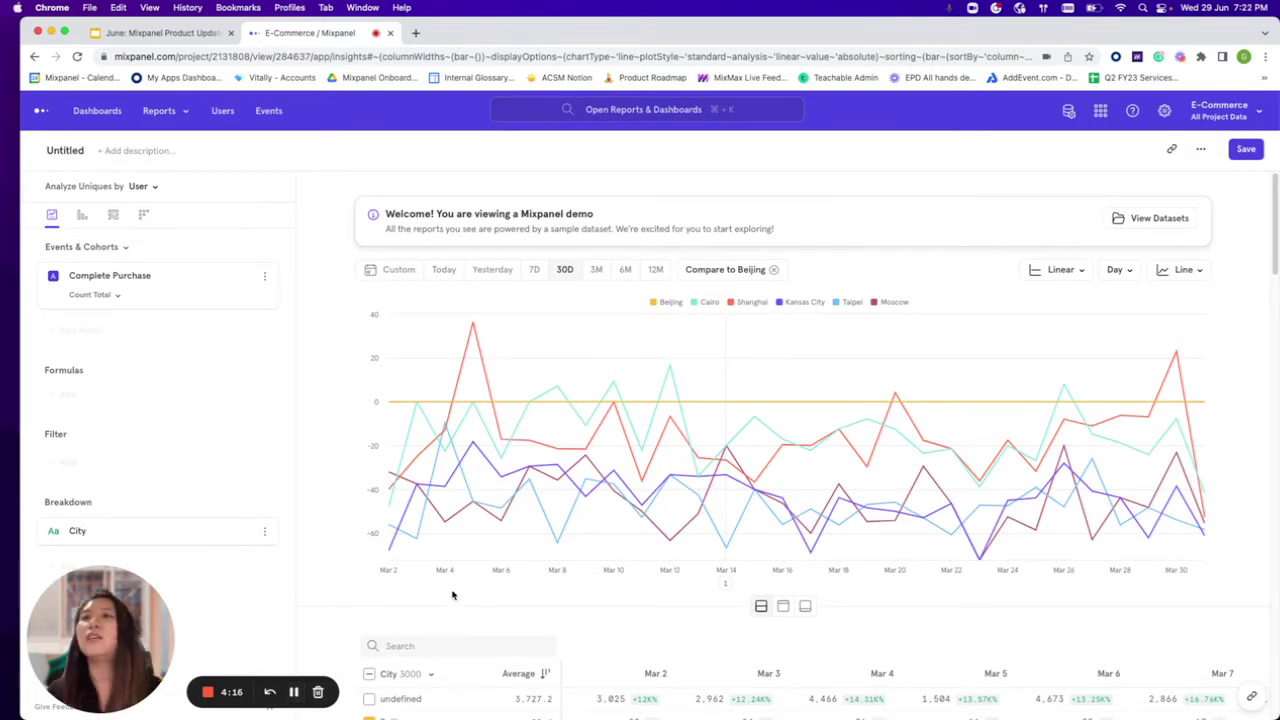
- Remove the comparison to Beijing and delete the City breakdown from the report
{"action": "left_click", "coordinate": [775, 271]}
{"action": "left_click", "coordinate": [251, 534]}
{"action": "mouse_move", "coordinate": [253, 533]}
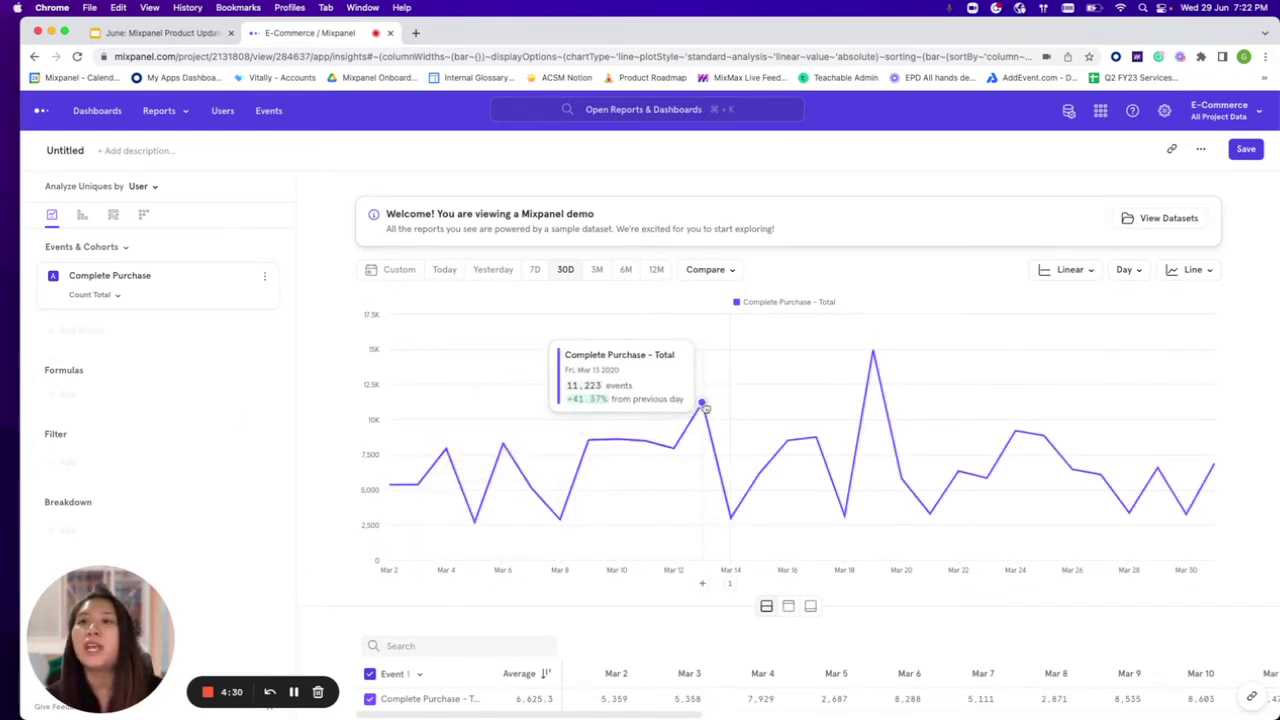
- View the users behind the March 19 Complete Purchase peak, and open the new cohort form for them without saving it
{"action": "left_click", "coordinate": [873, 353]}
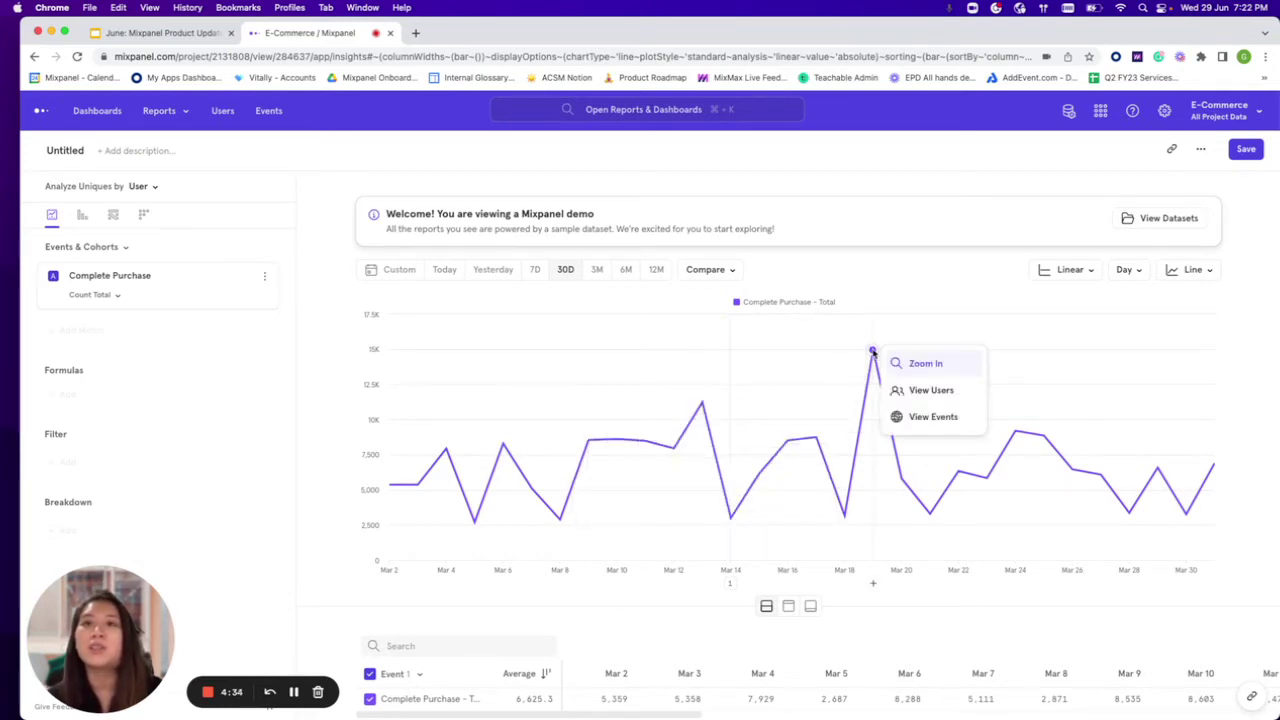
{"action": "left_click", "coordinate": [931, 392]}
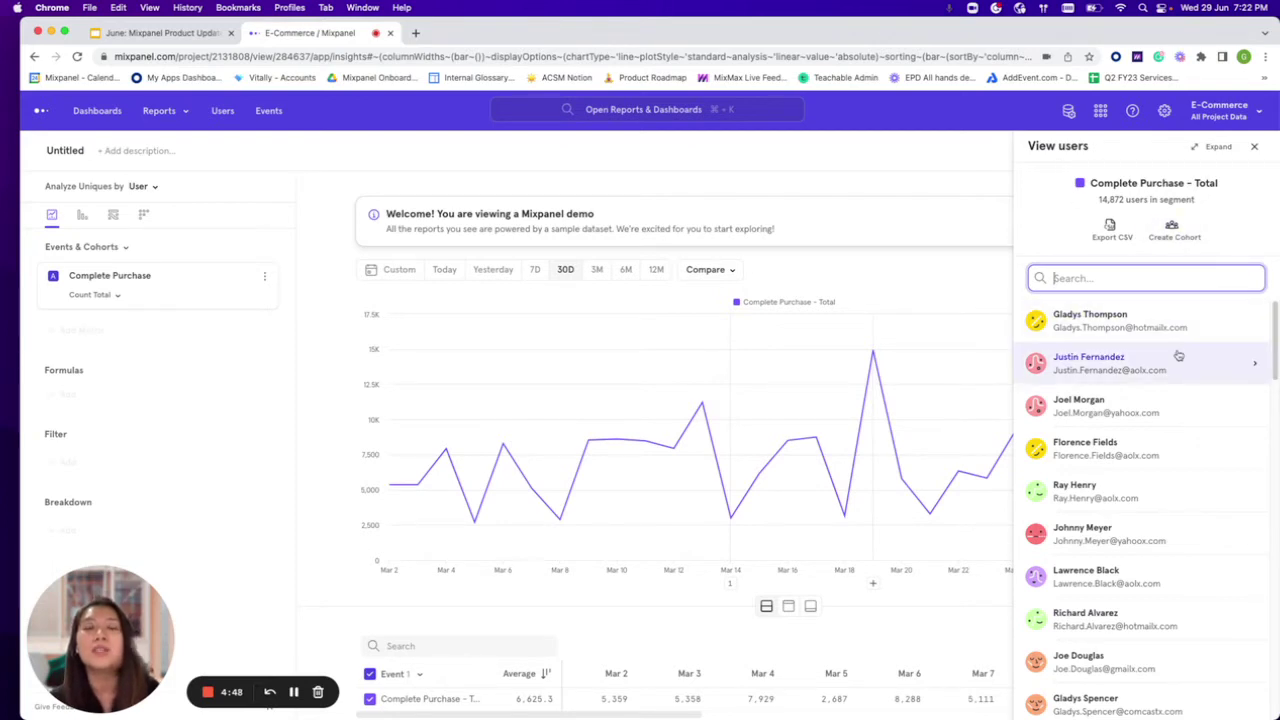
{"action": "left_click", "coordinate": [1170, 234]}
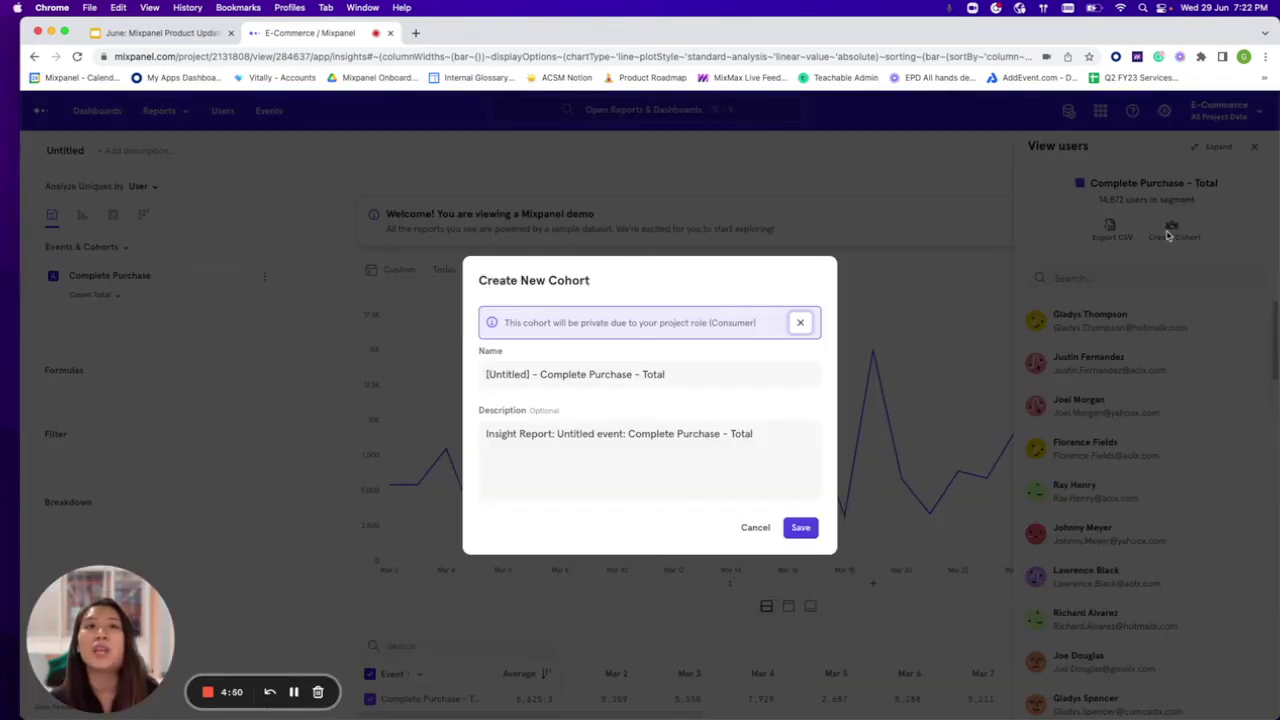
{"action": "left_click", "coordinate": [753, 530]}
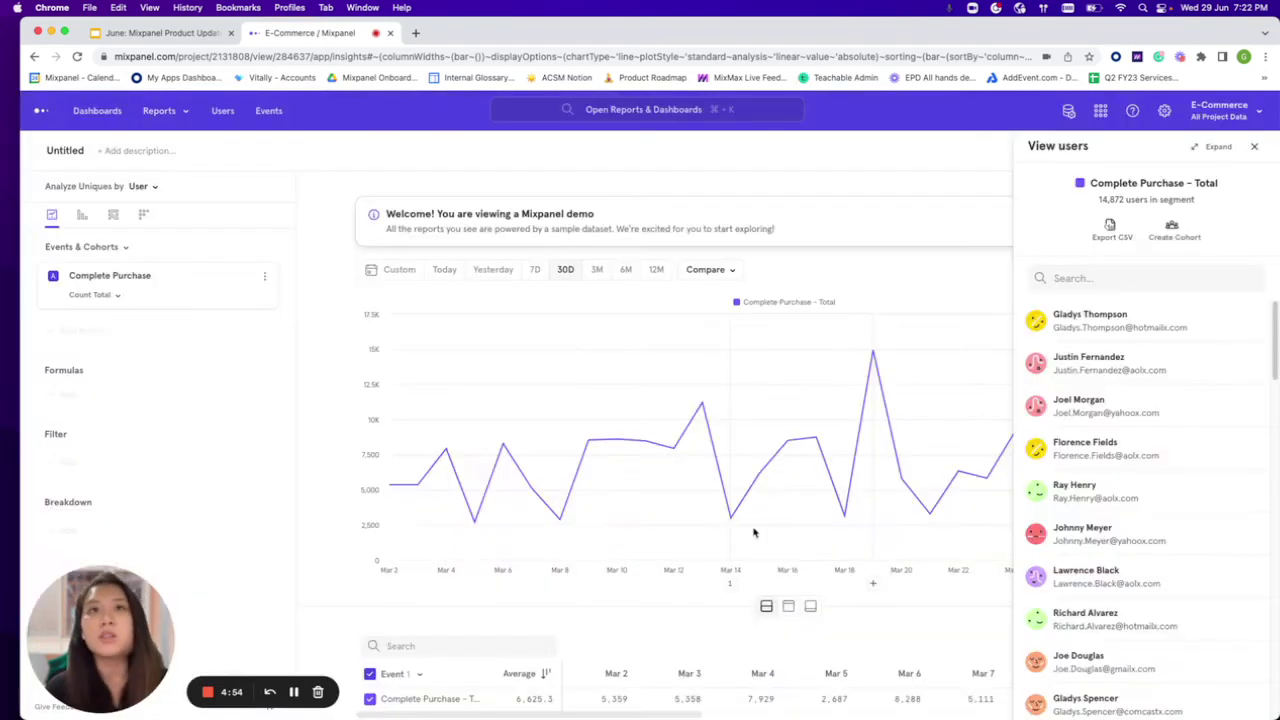
- Export the Complete Purchase user list as a CSV and return to the Insights report
{"action": "left_click", "coordinate": [1113, 226]}
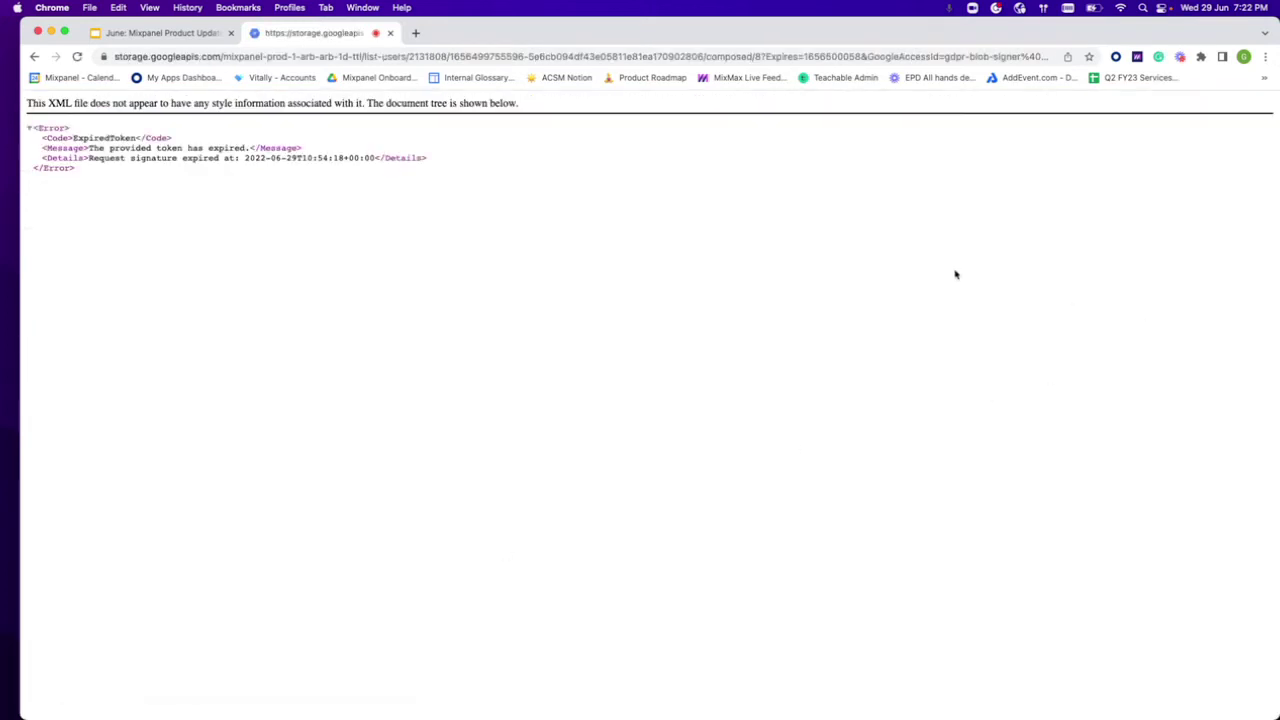
{"action": "left_click", "coordinate": [34, 57]}
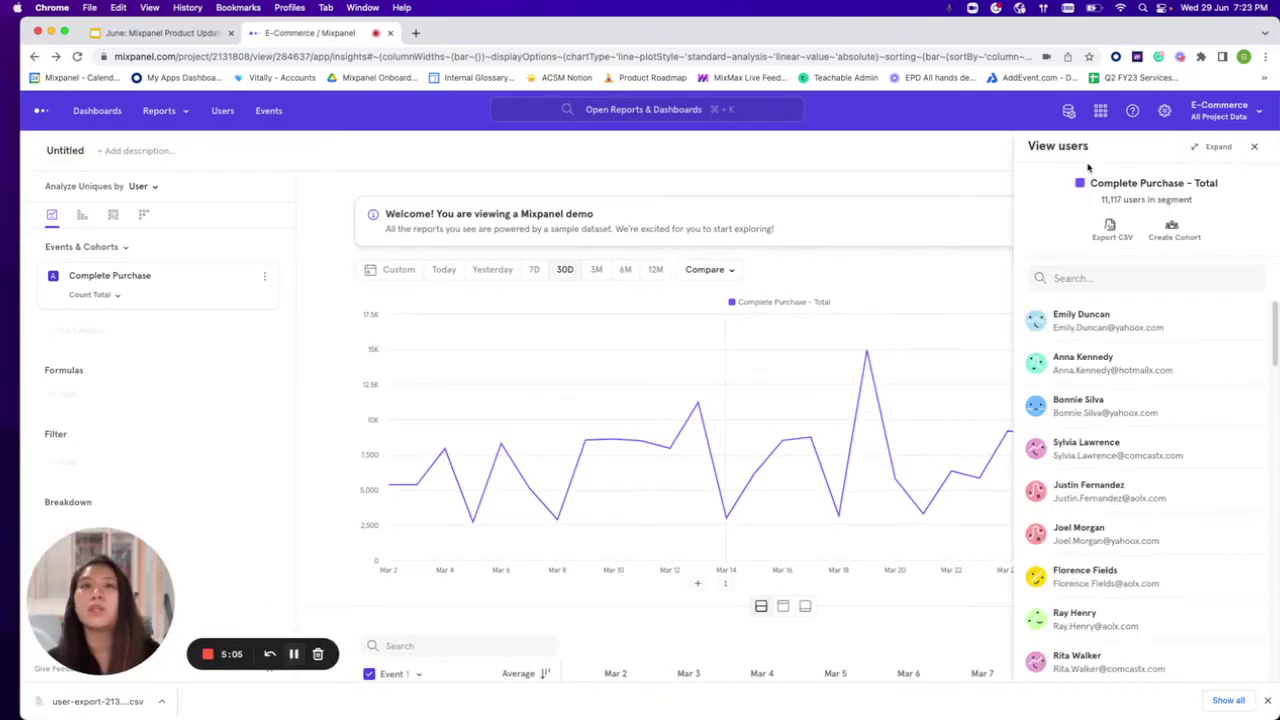
- Export the Complete Purchase user list as a CSV again, review one user's activity feed, and return to the full report
{"action": "left_click", "coordinate": [1109, 236]}
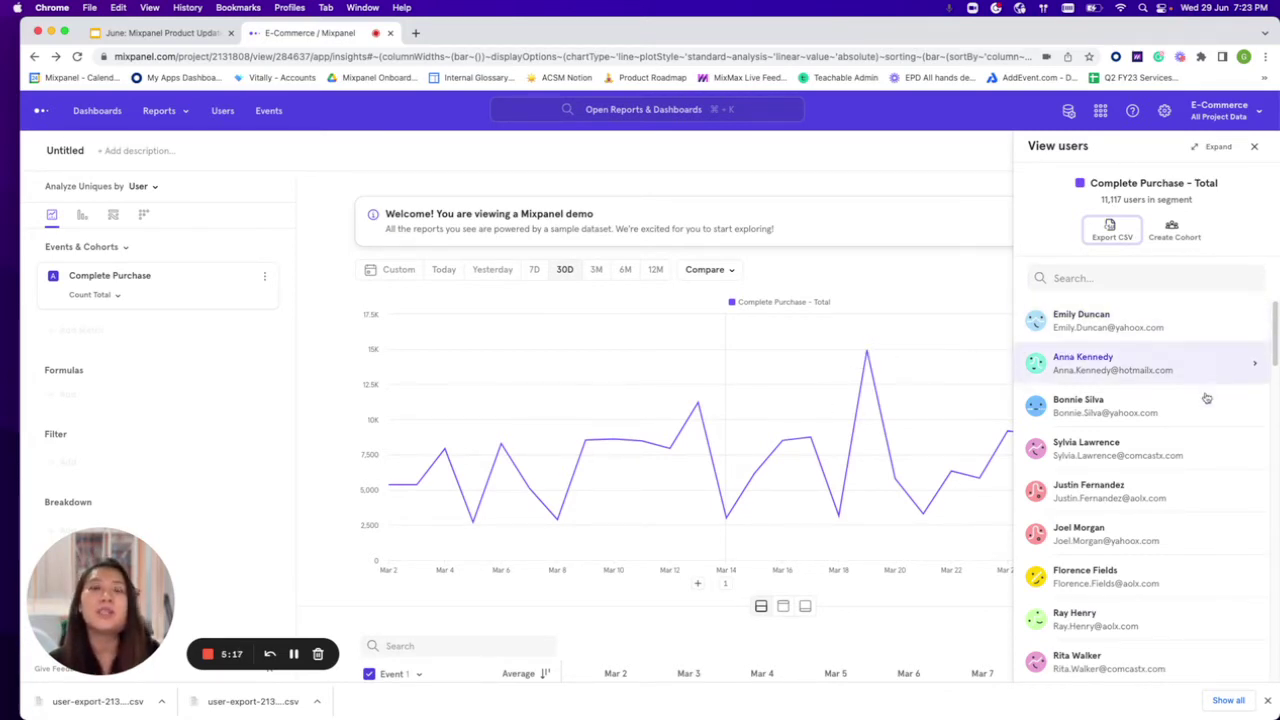
{"action": "scroll", "coordinate": [1180, 406], "scroll_direction": "down", "scroll_amount": 3}
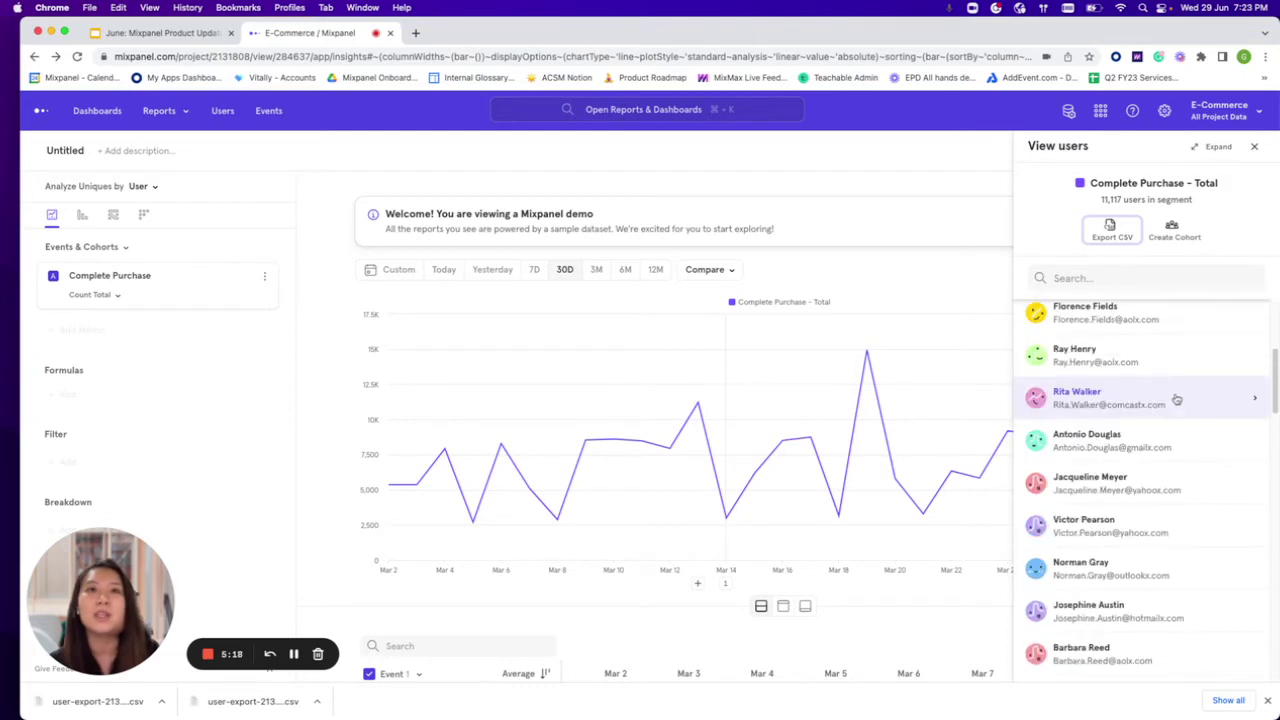
{"action": "left_click", "coordinate": [1256, 357]}
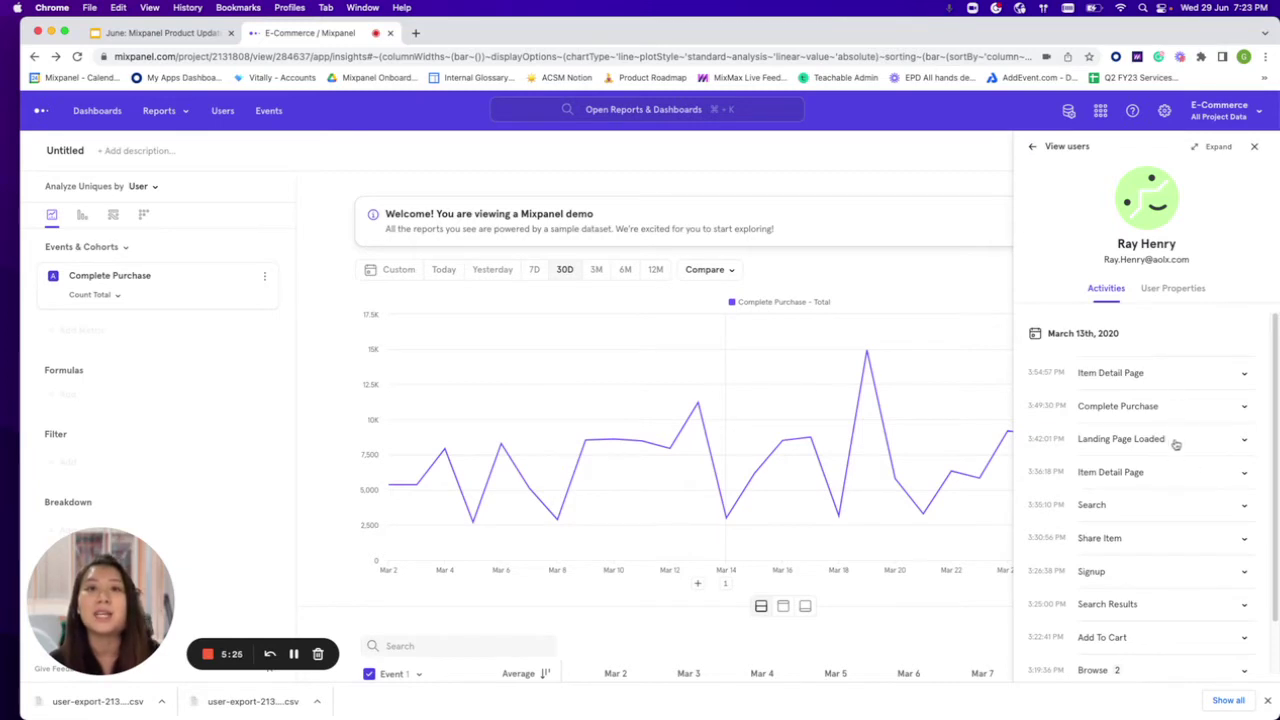
{"action": "scroll", "coordinate": [1174, 443], "scroll_direction": "down", "scroll_amount": 2}
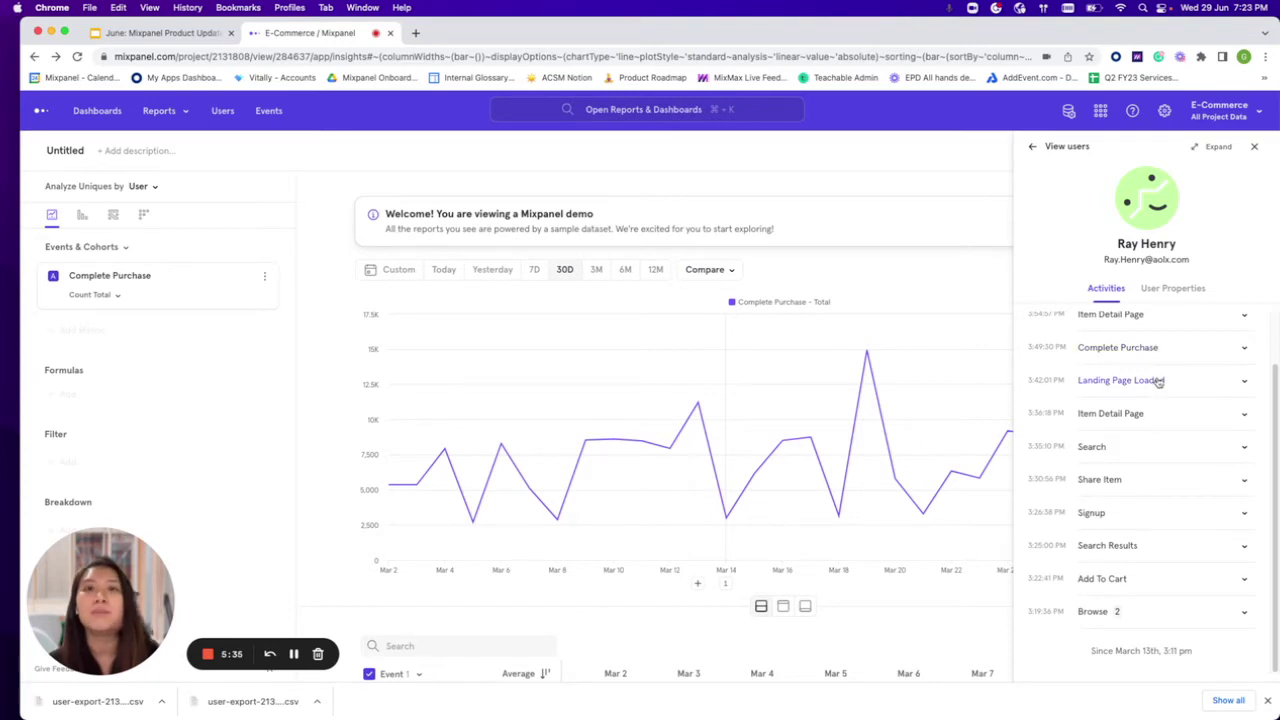
{"action": "scroll", "coordinate": [1162, 395], "scroll_direction": "up", "scroll_amount": 2}
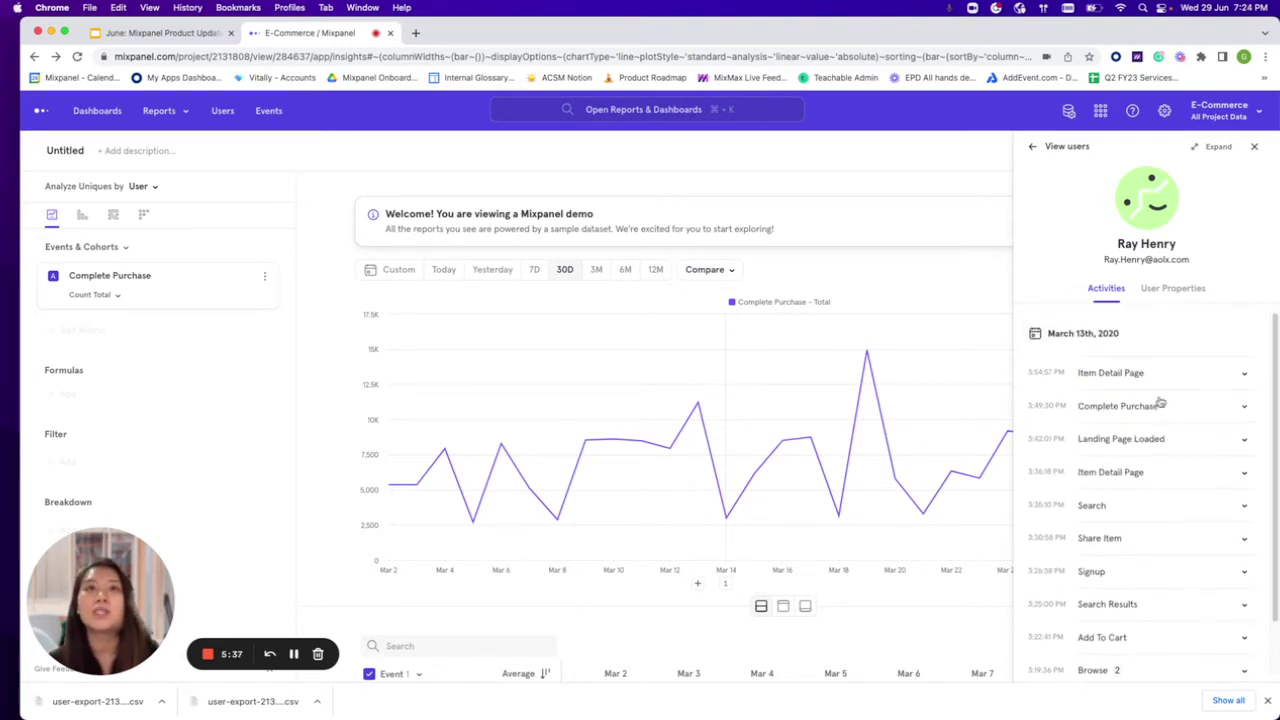
{"action": "left_click", "coordinate": [1030, 146]}
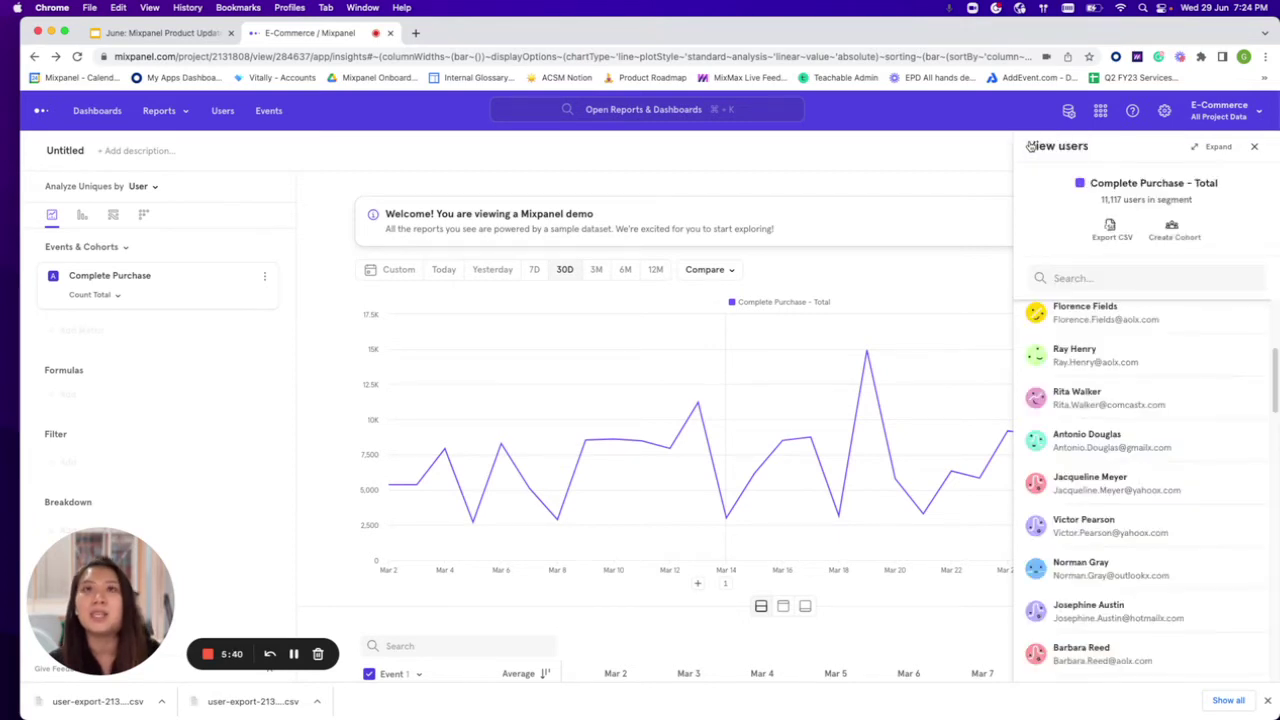
{"action": "left_click", "coordinate": [1253, 149]}
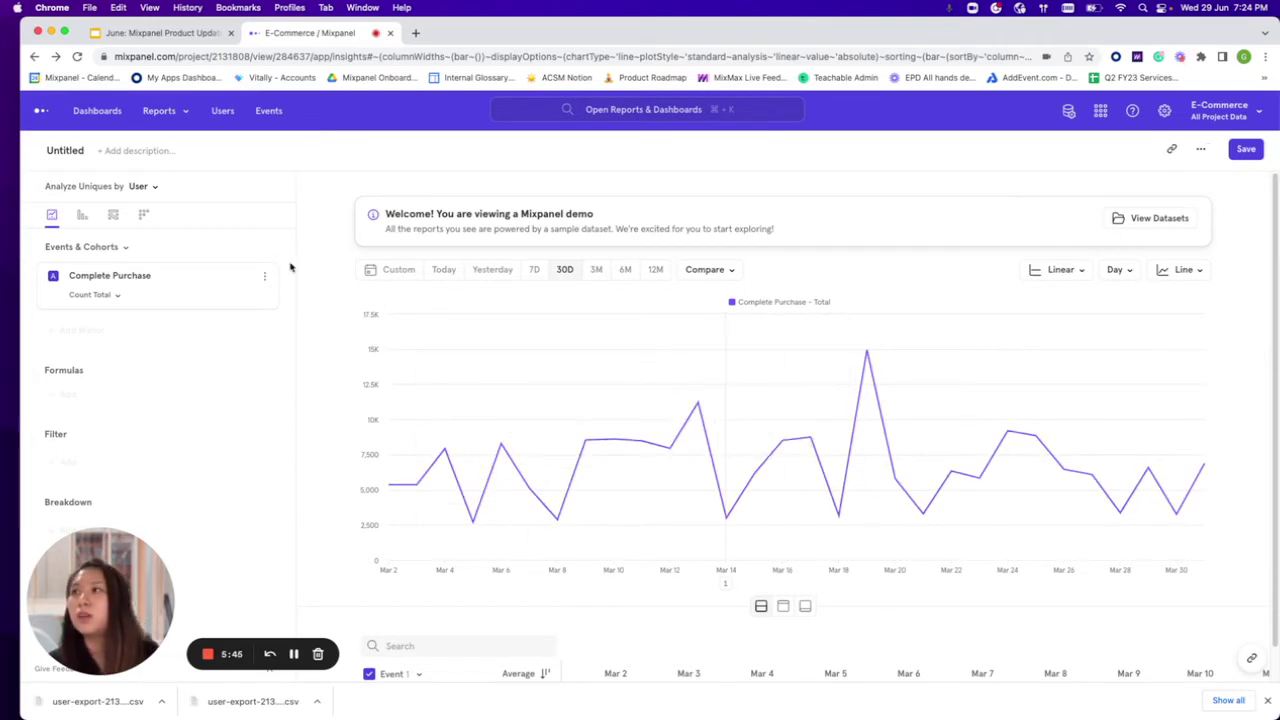
- Build a funnel report with Search as the first step and Complete Purchase as the second, and inspect its conversion bars
{"action": "left_click", "coordinate": [84, 218]}
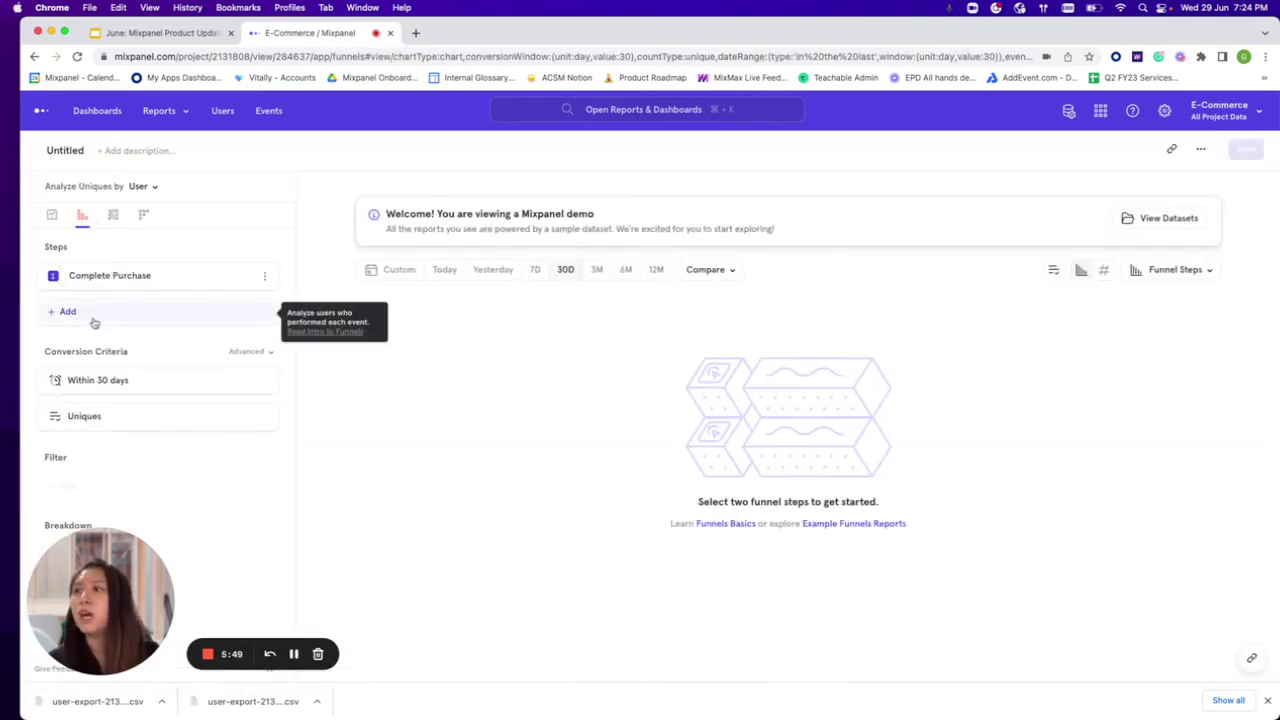
{"action": "left_click", "coordinate": [97, 322]}
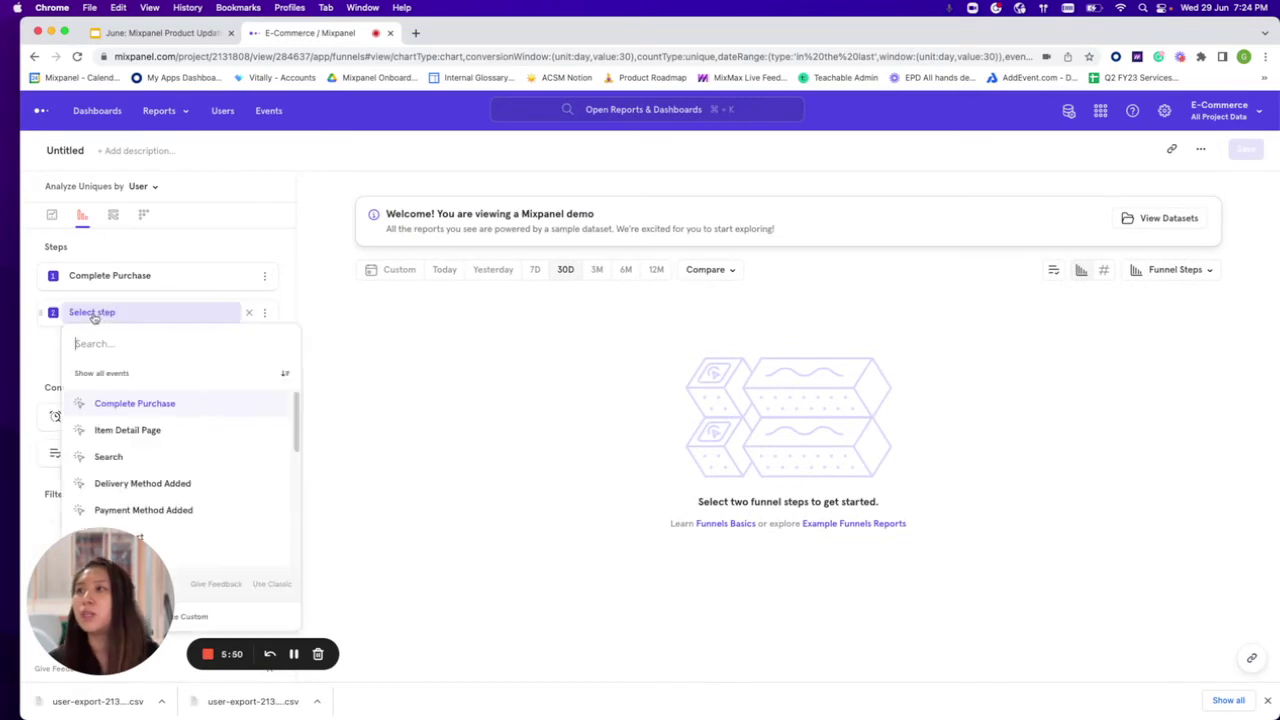
{"action": "left_click", "coordinate": [127, 460]}
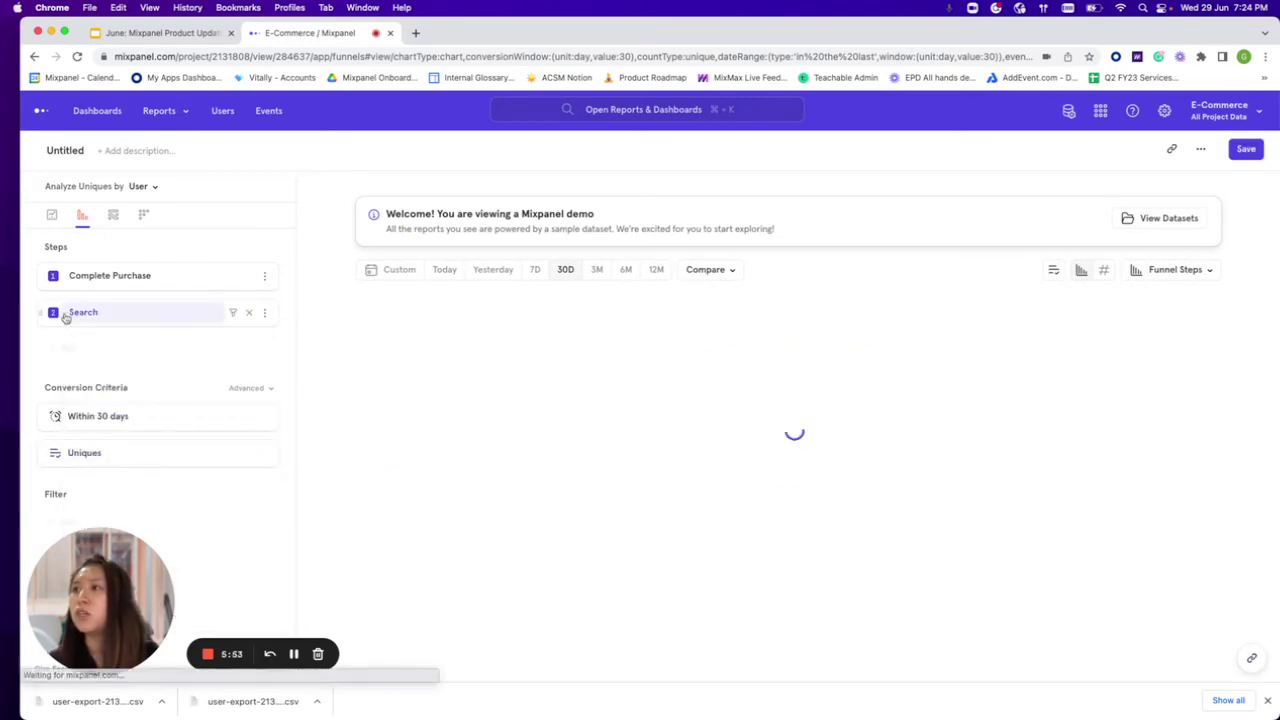
{"action": "left_click_drag", "start_coordinate": [47, 280], "coordinate": [48, 352]}
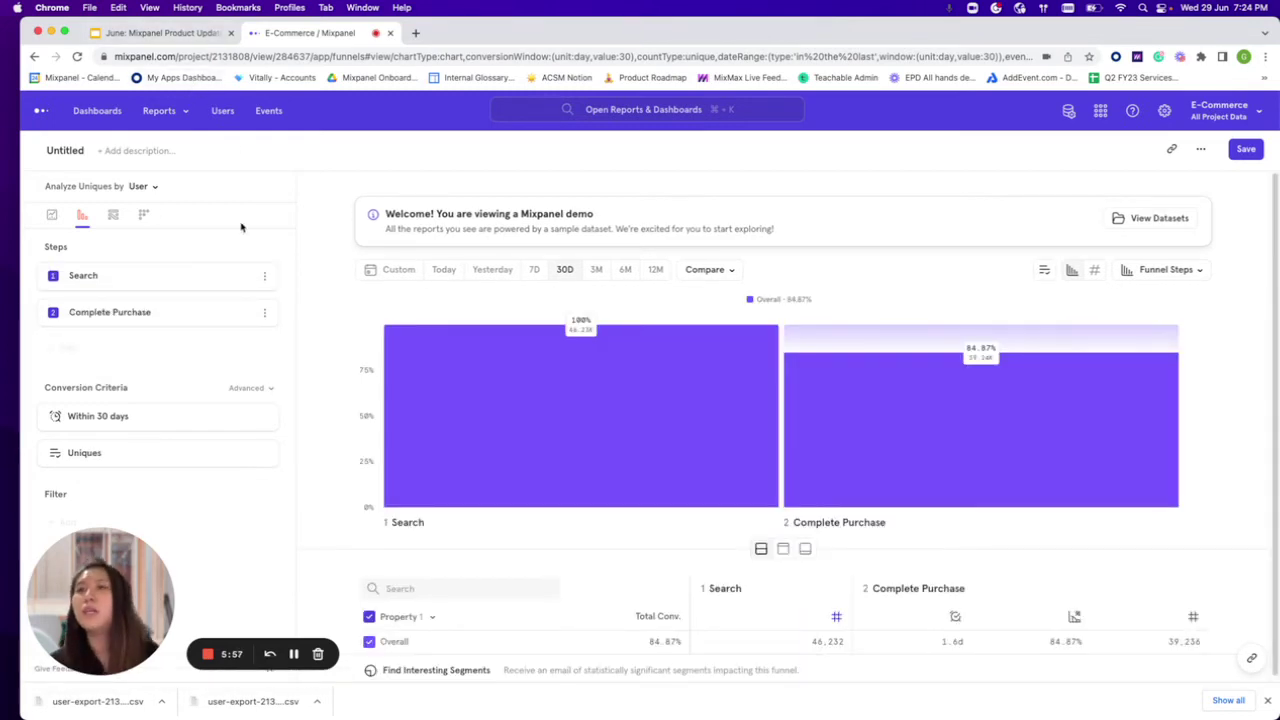
{"action": "mouse_move", "coordinate": [146, 287]}
{"action": "mouse_move", "coordinate": [422, 348]}
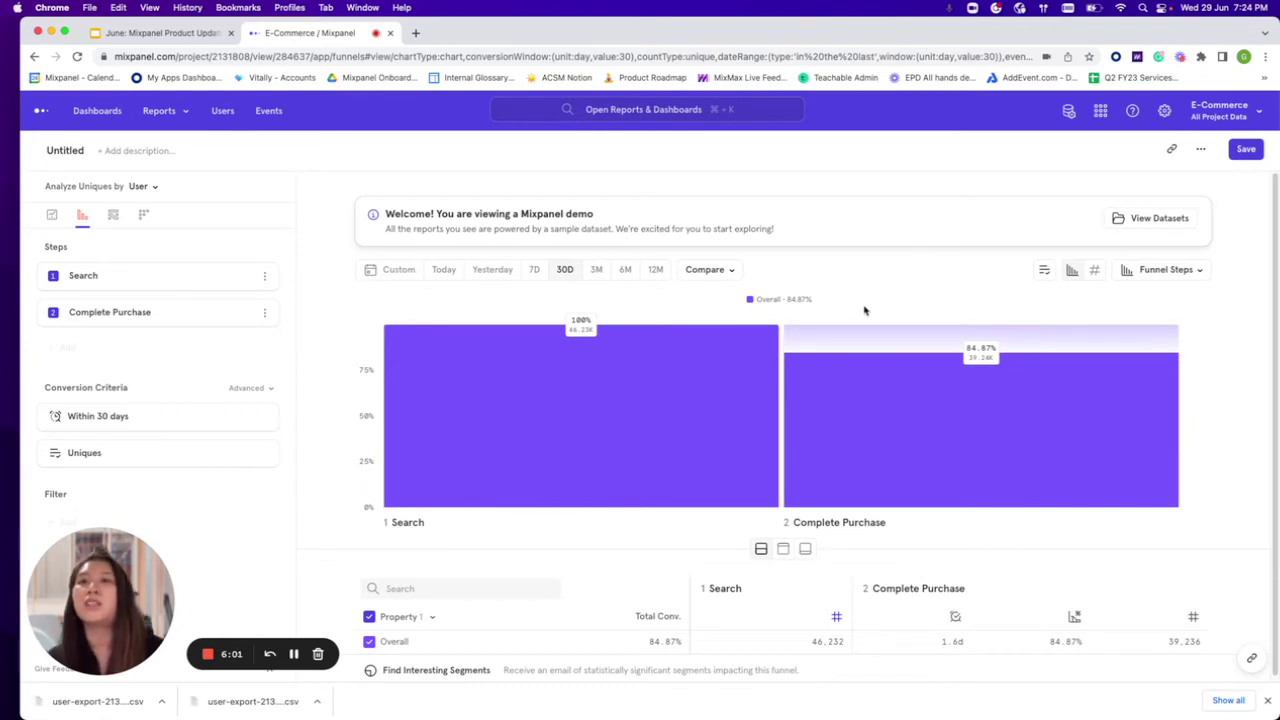
{"action": "mouse_move", "coordinate": [871, 349]}
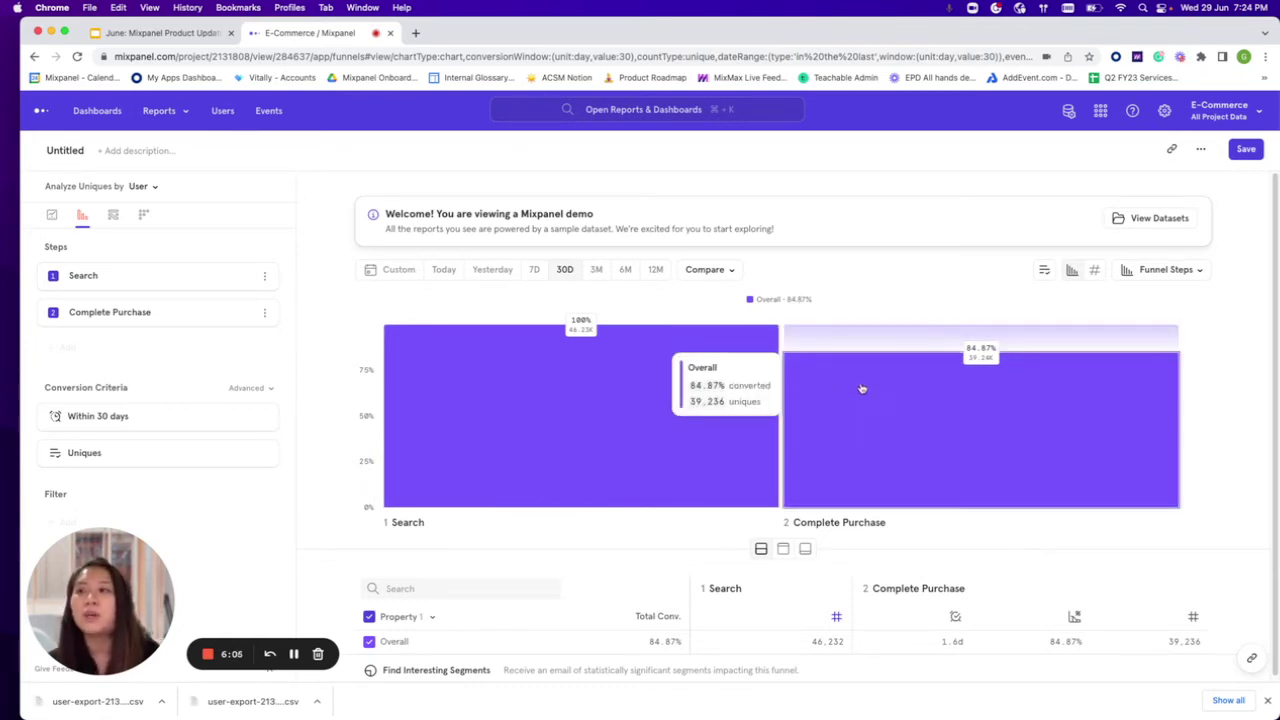
- Compare the funnel to the previous month and show the differences as lift percentages in the table
{"action": "left_click", "coordinate": [727, 273]}
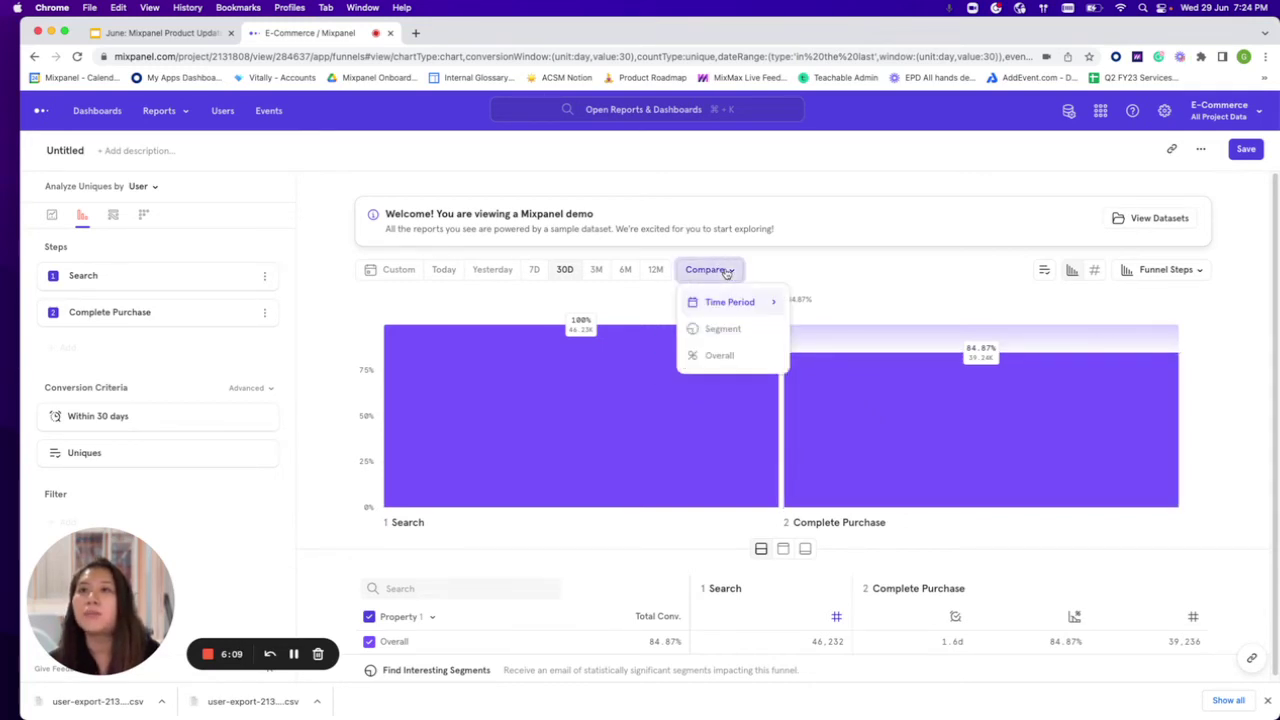
{"action": "mouse_move", "coordinate": [737, 302]}
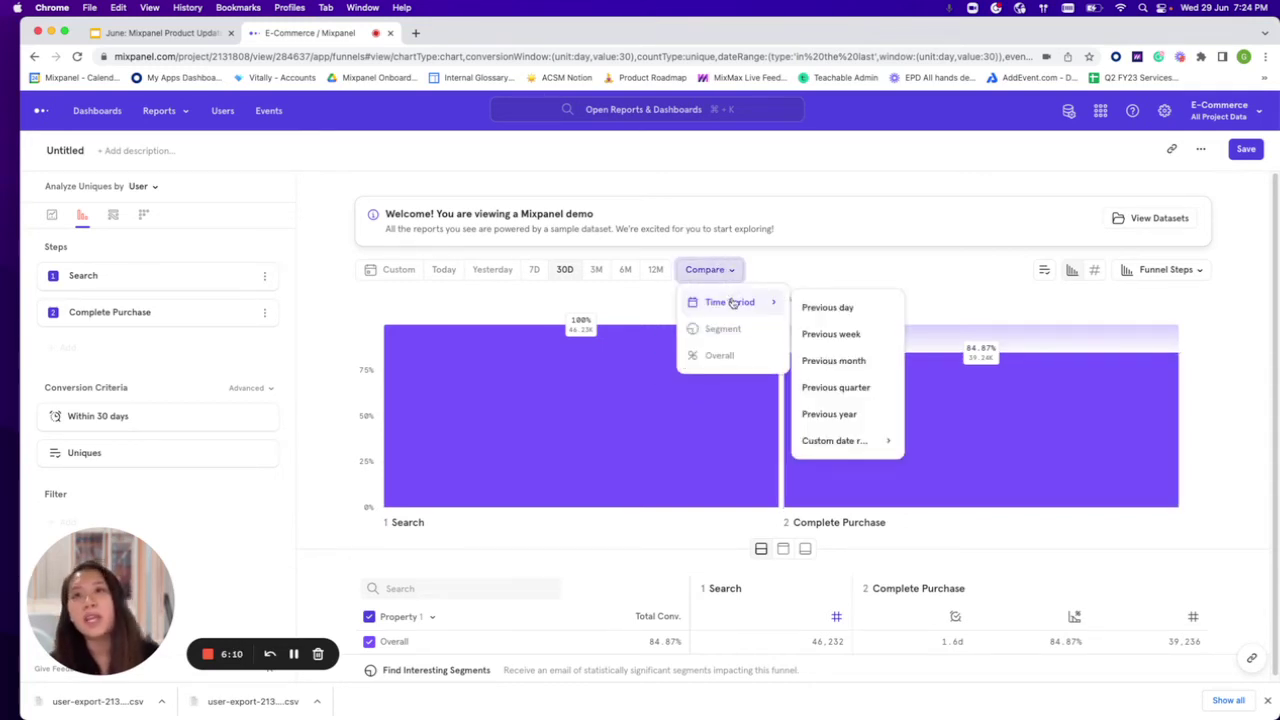
{"action": "left_click", "coordinate": [835, 361]}
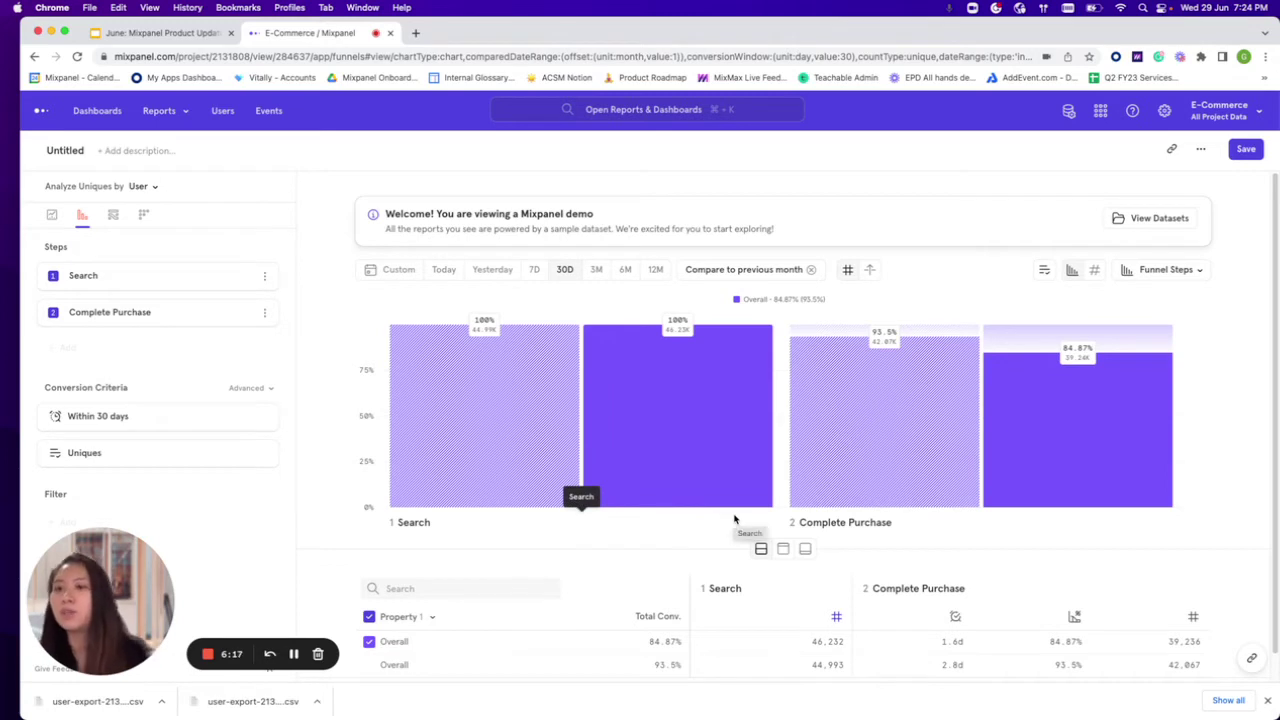
{"action": "left_click", "coordinate": [868, 273]}
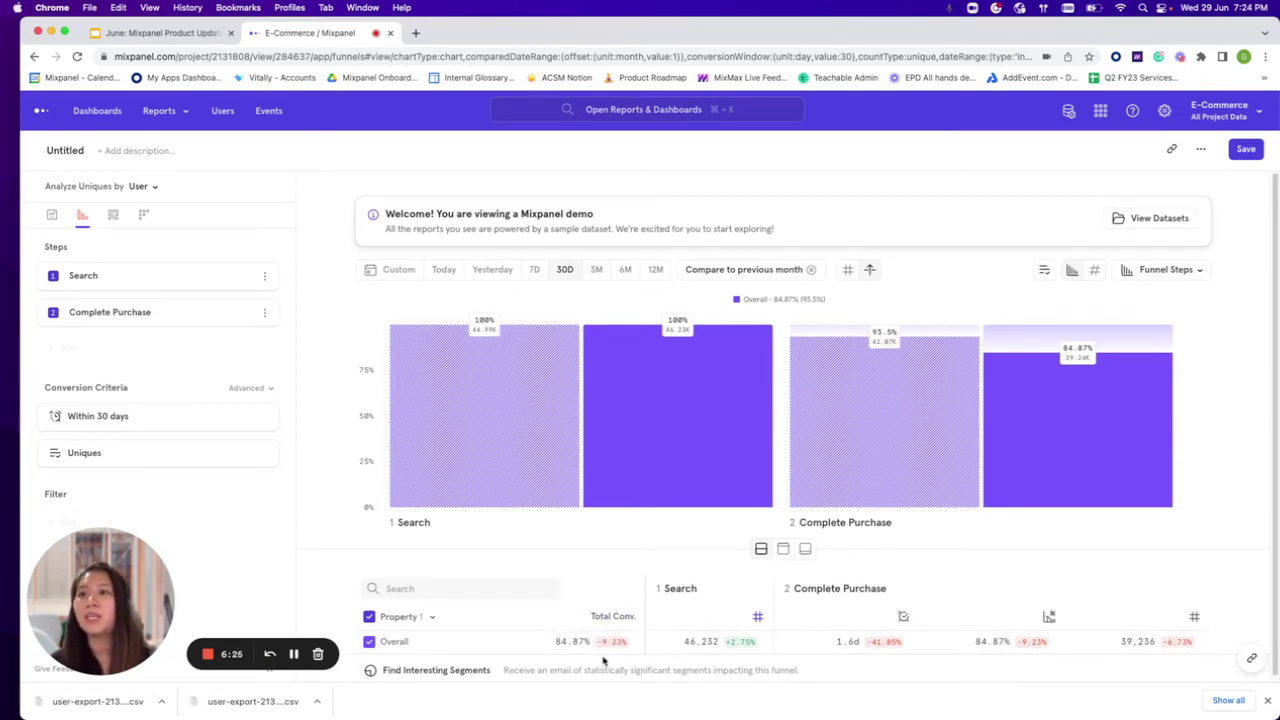
{"action": "mouse_move", "coordinate": [601, 643]}
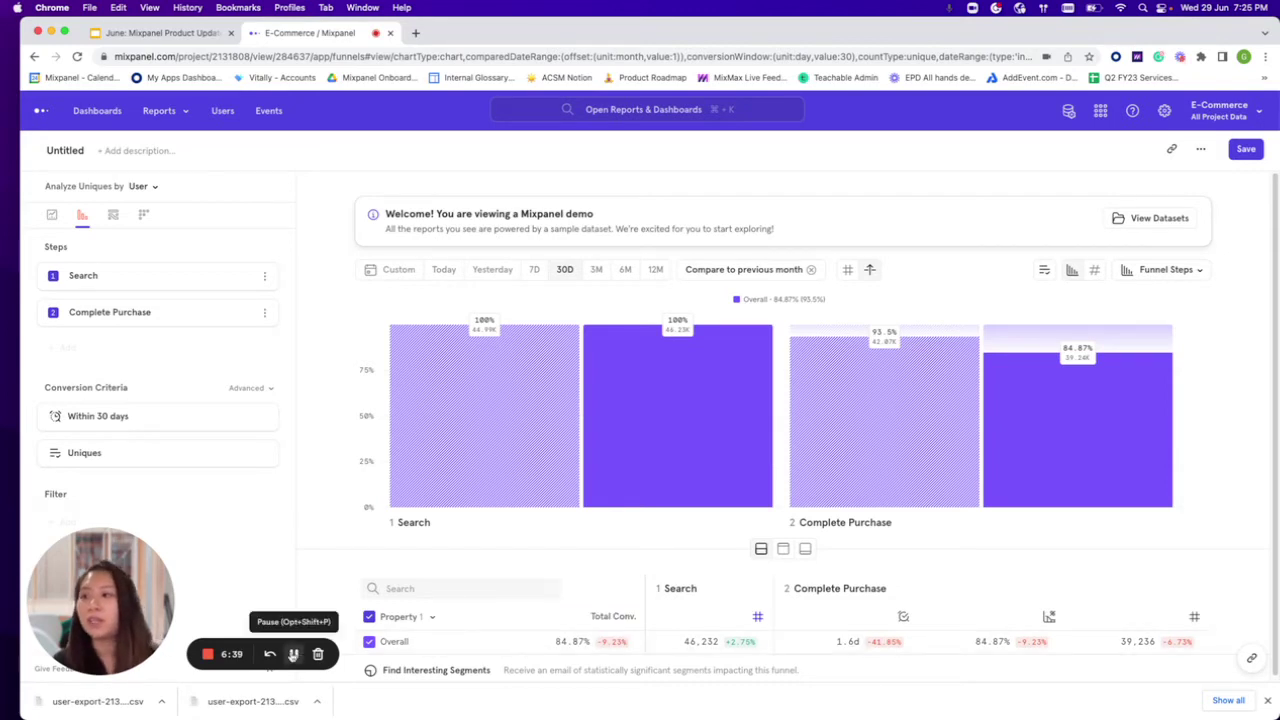
- Replace the funnel's first step with Signup and its second step with Join Loyalty Program
{"action": "mouse_move", "coordinate": [219, 284]}
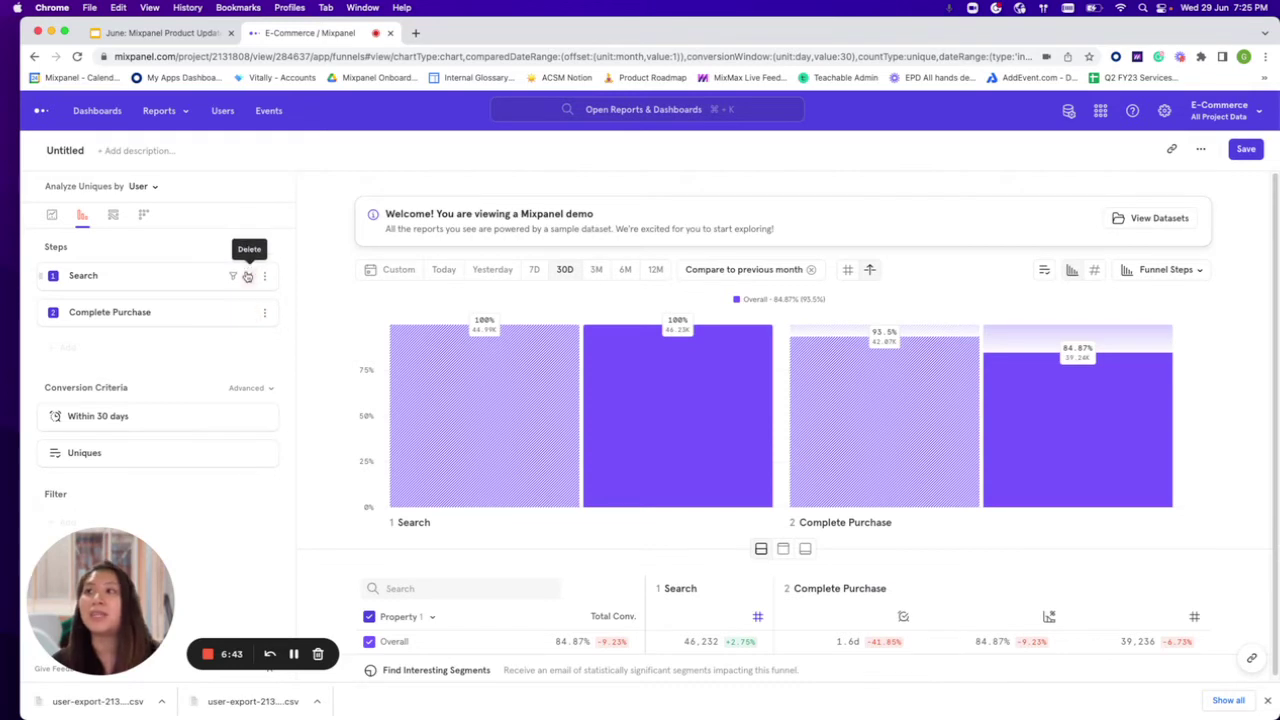
{"action": "left_click", "coordinate": [157, 277]}
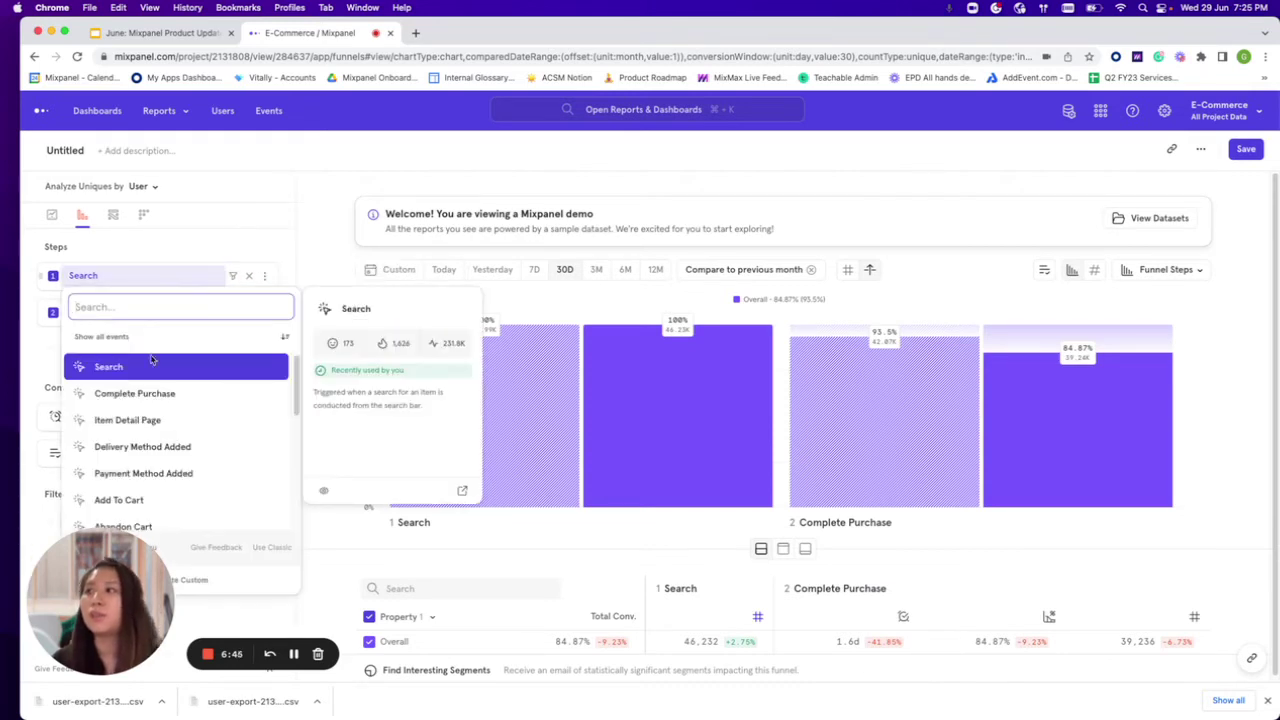
{"action": "type", "text": "sign"}
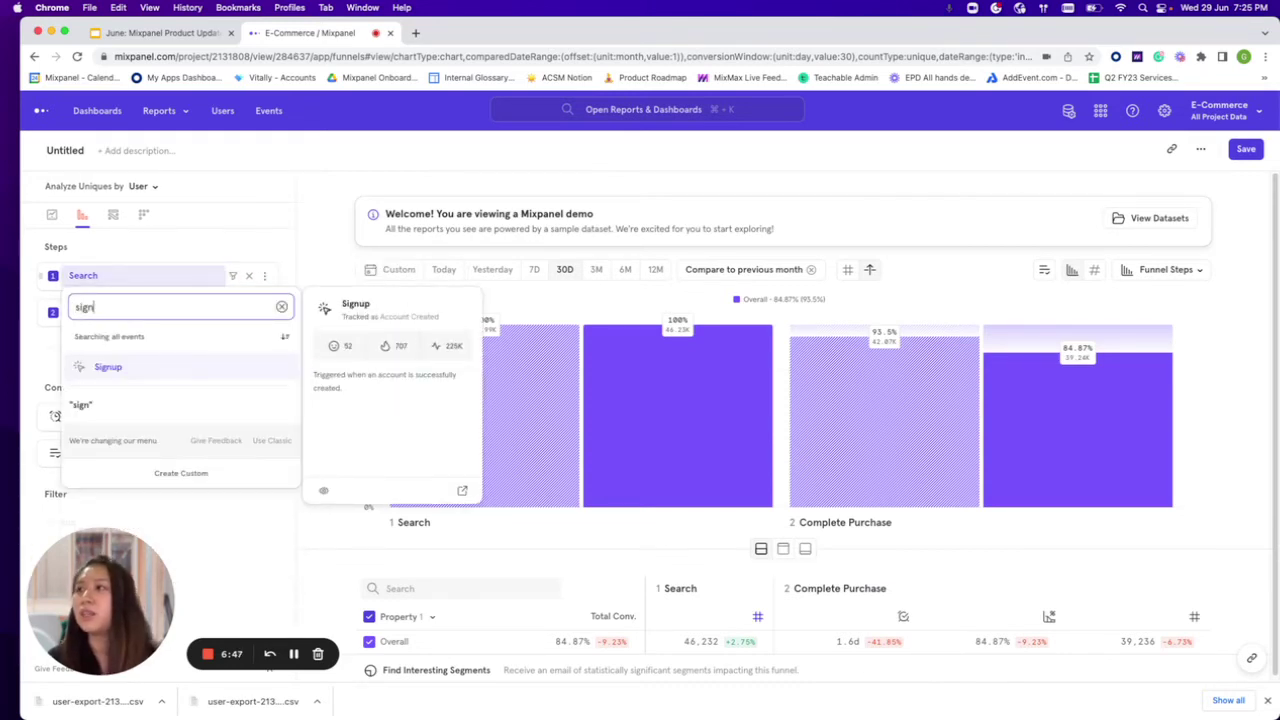
{"action": "left_click", "coordinate": [150, 367]}
{"action": "left_click", "coordinate": [117, 316]}
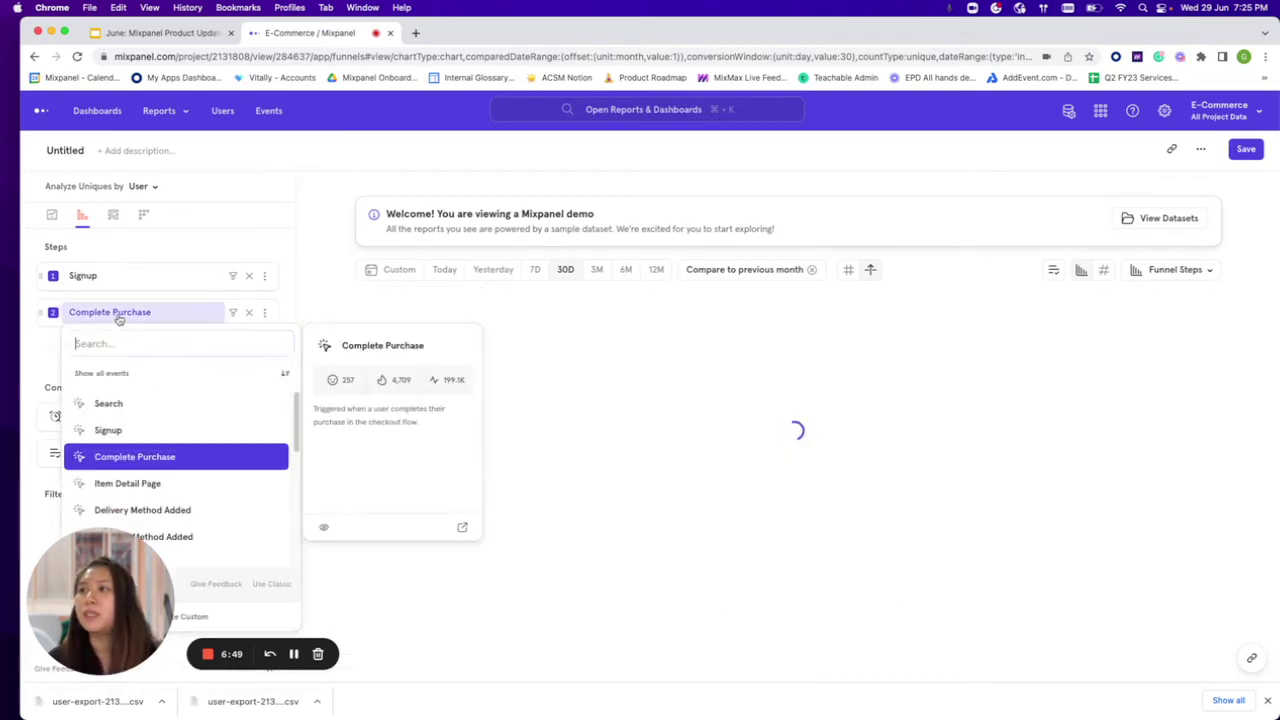
{"action": "type", "text": "join"}
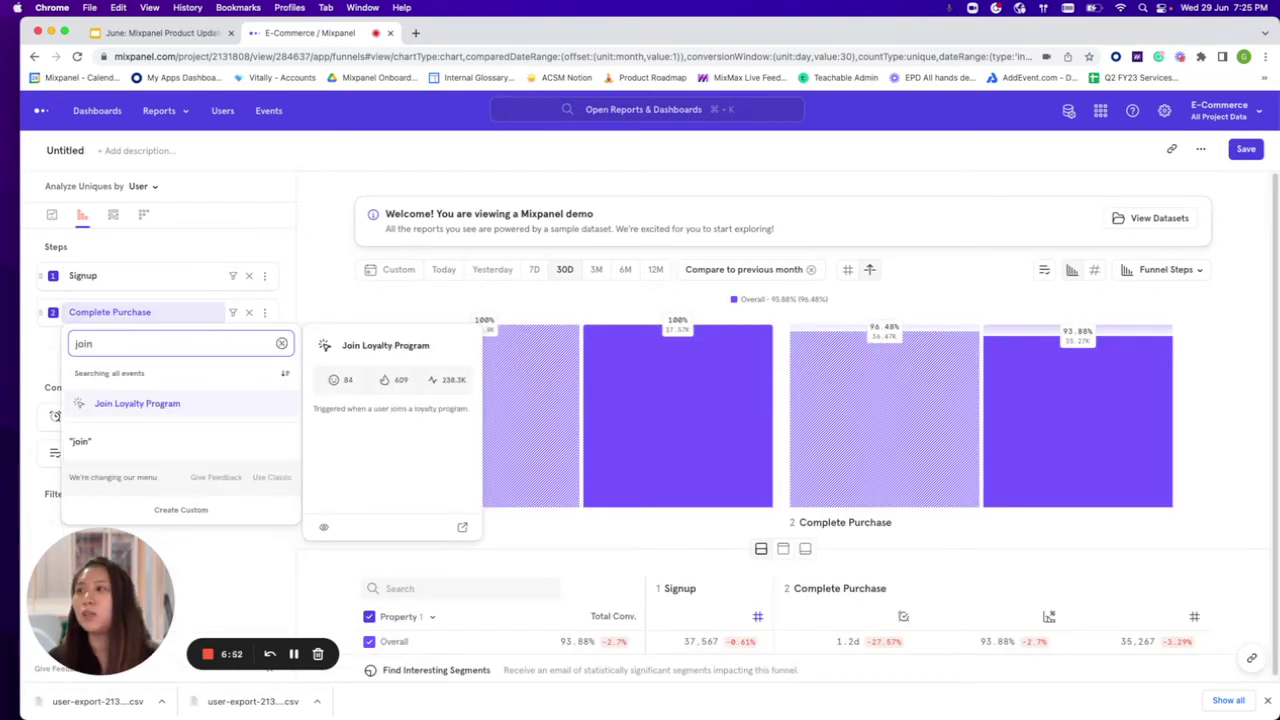
{"action": "left_click", "coordinate": [143, 404]}
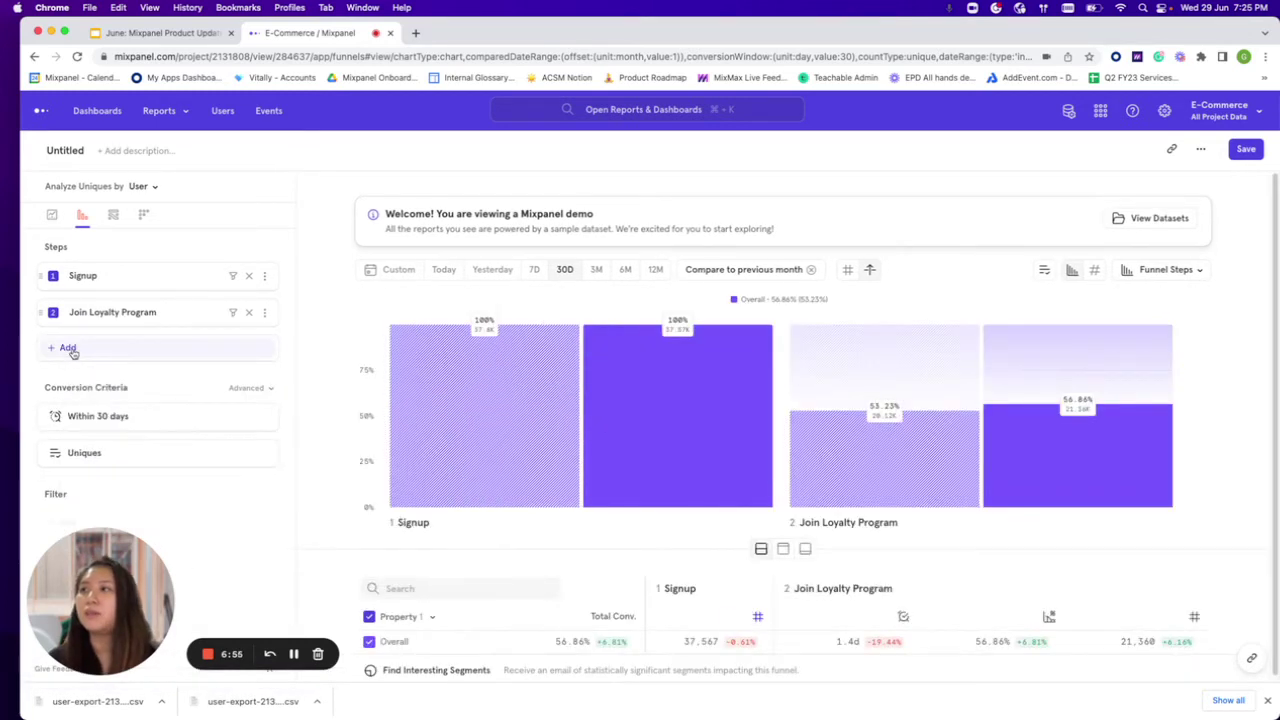
- Add Payment Method Added as the funnel's third step
{"action": "left_click", "coordinate": [69, 349]}
{"action": "type", "text": "payme"}
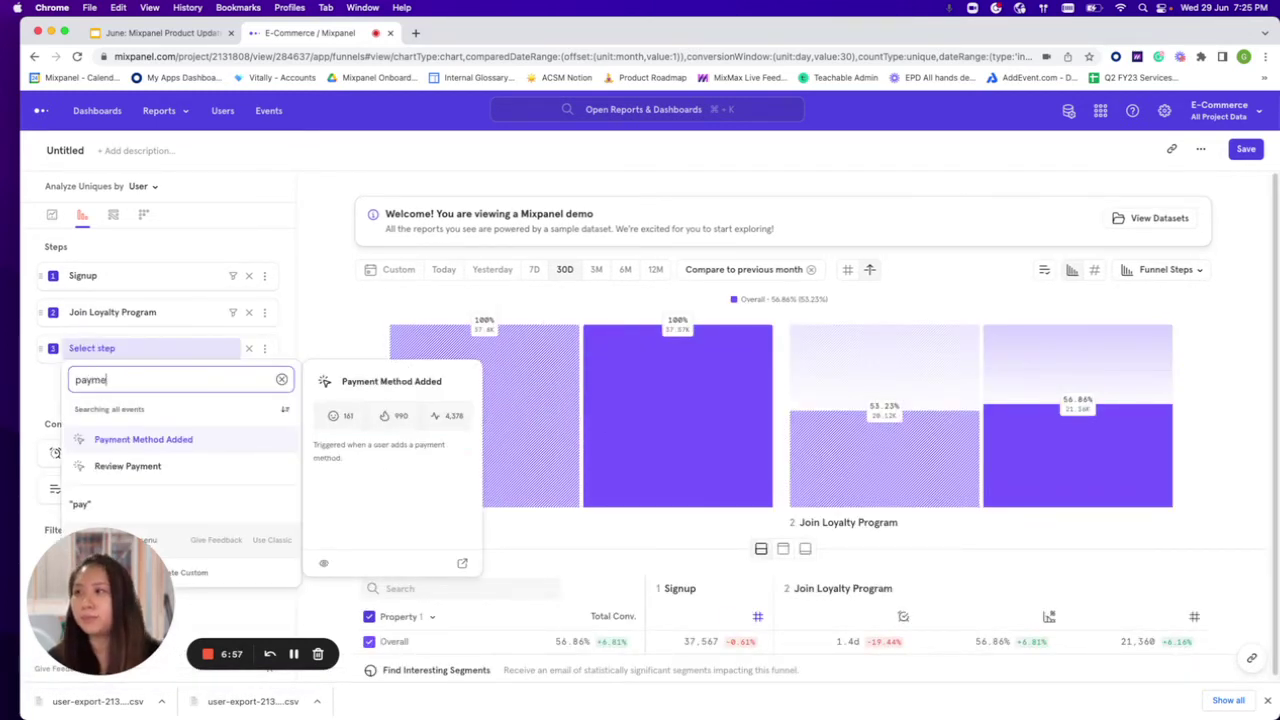
{"action": "left_click", "coordinate": [136, 442]}
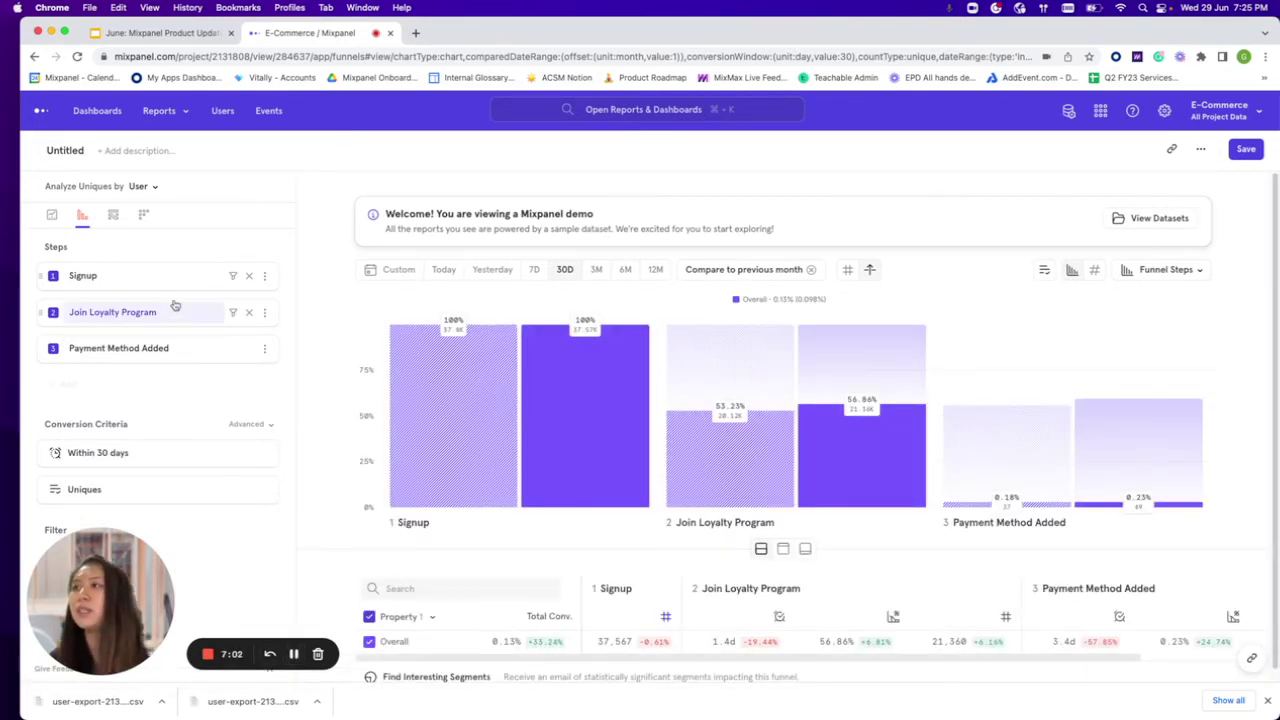
- Set the funnel's date range to 7D, compare it to the previous week, and show the lift percentages
{"action": "left_click", "coordinate": [535, 270]}
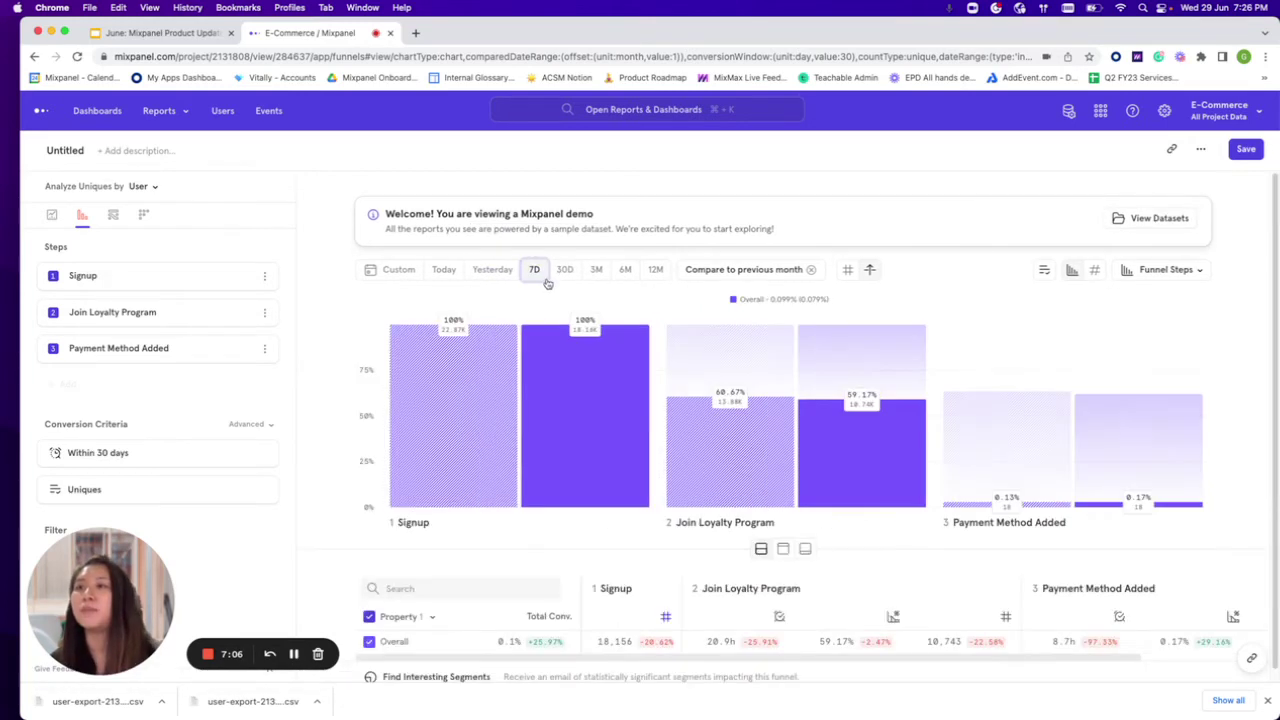
{"action": "left_click", "coordinate": [810, 269]}
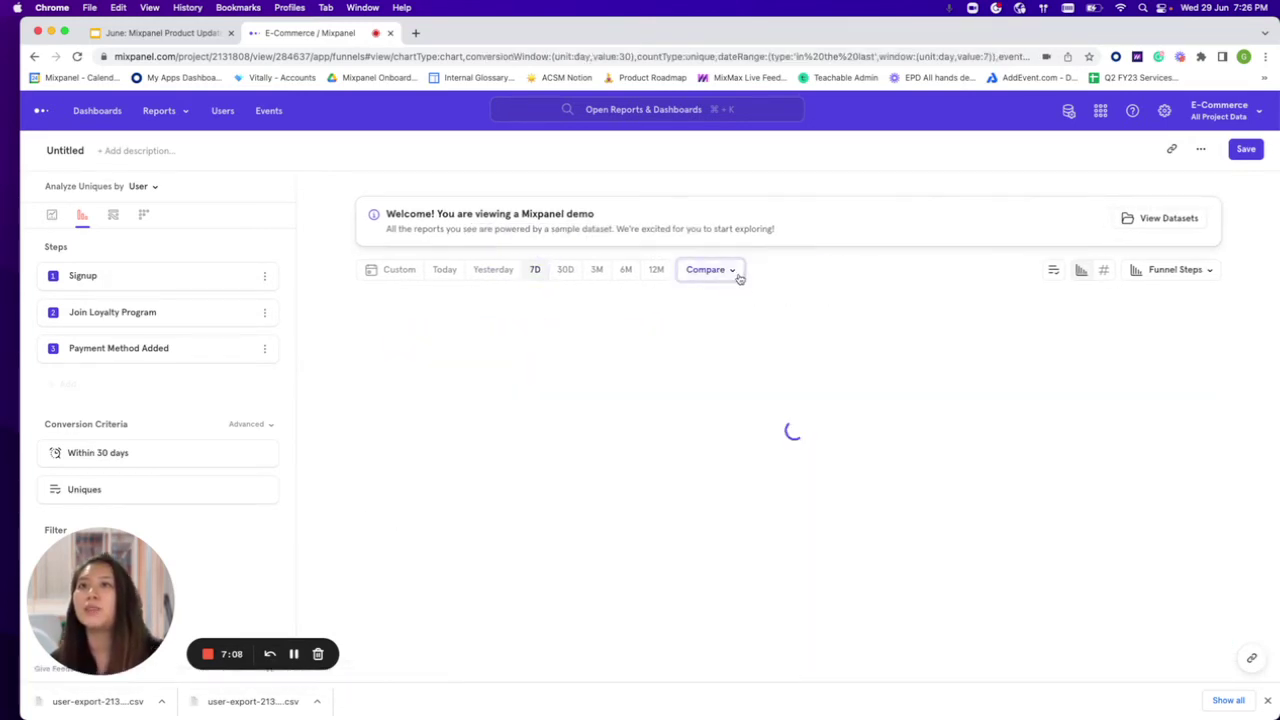
{"action": "left_click", "coordinate": [724, 271]}
{"action": "mouse_move", "coordinate": [735, 310]}
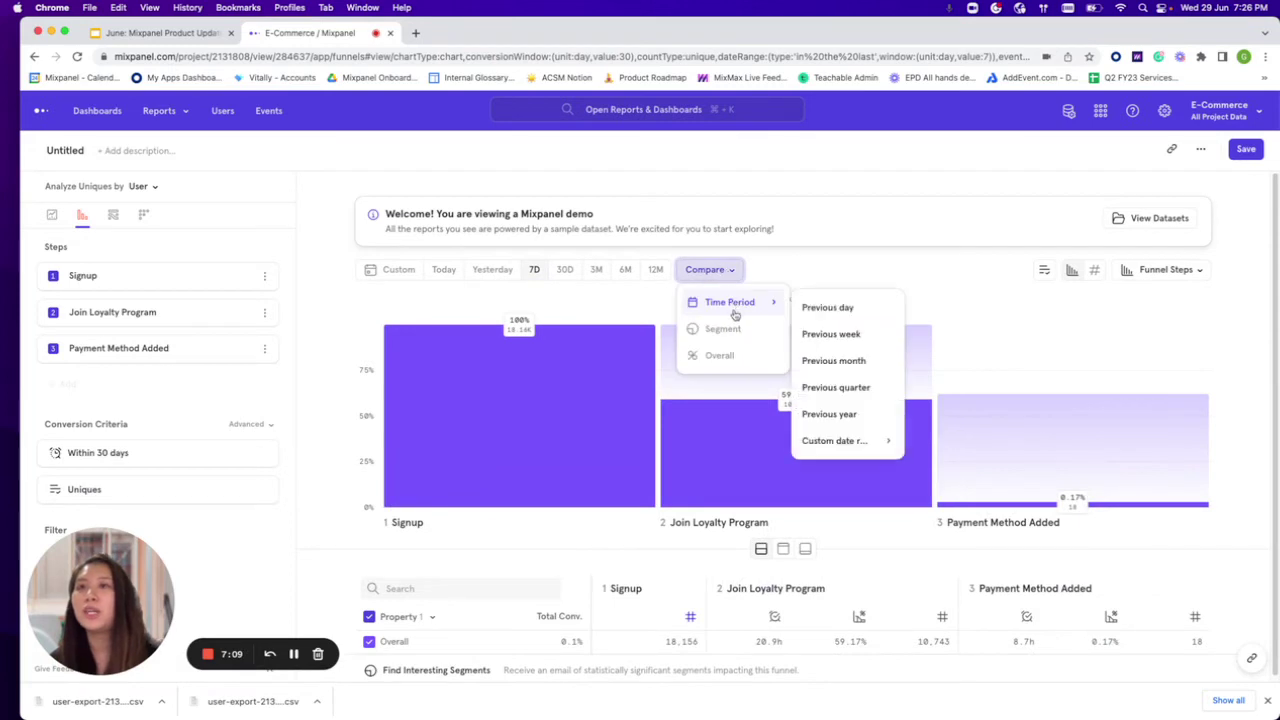
{"action": "left_click", "coordinate": [830, 335]}
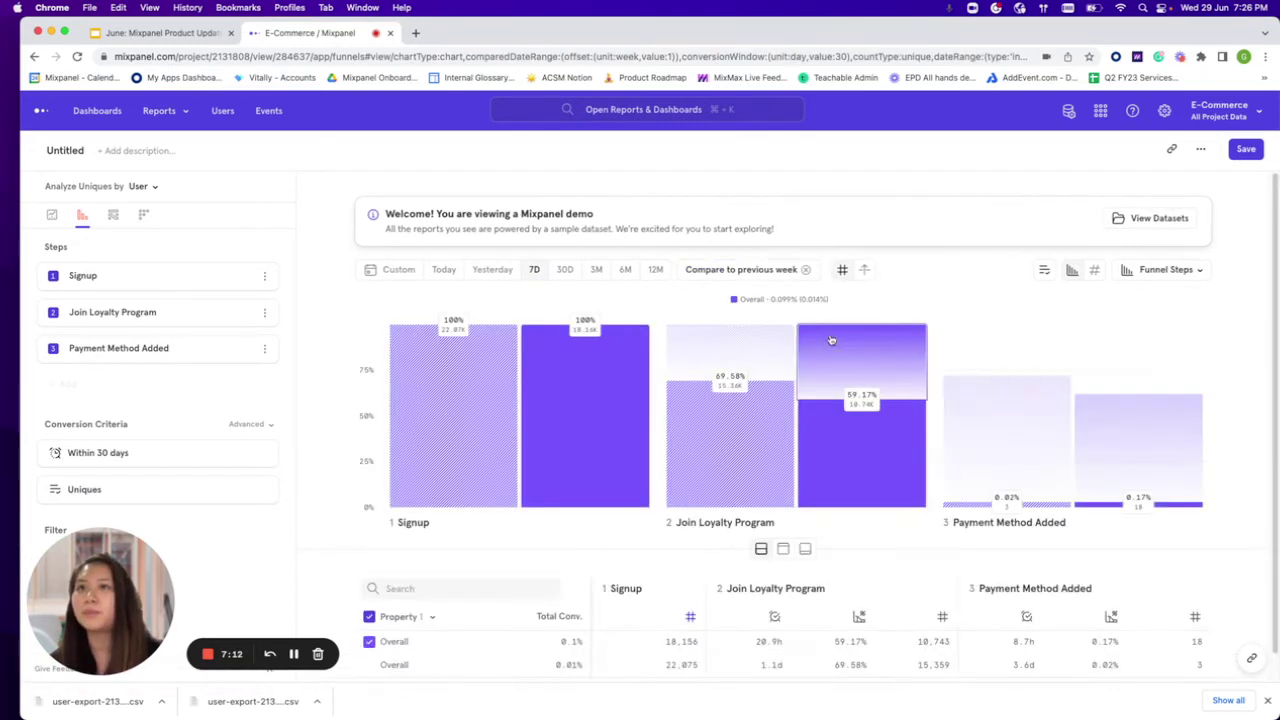
{"action": "left_click", "coordinate": [866, 271]}
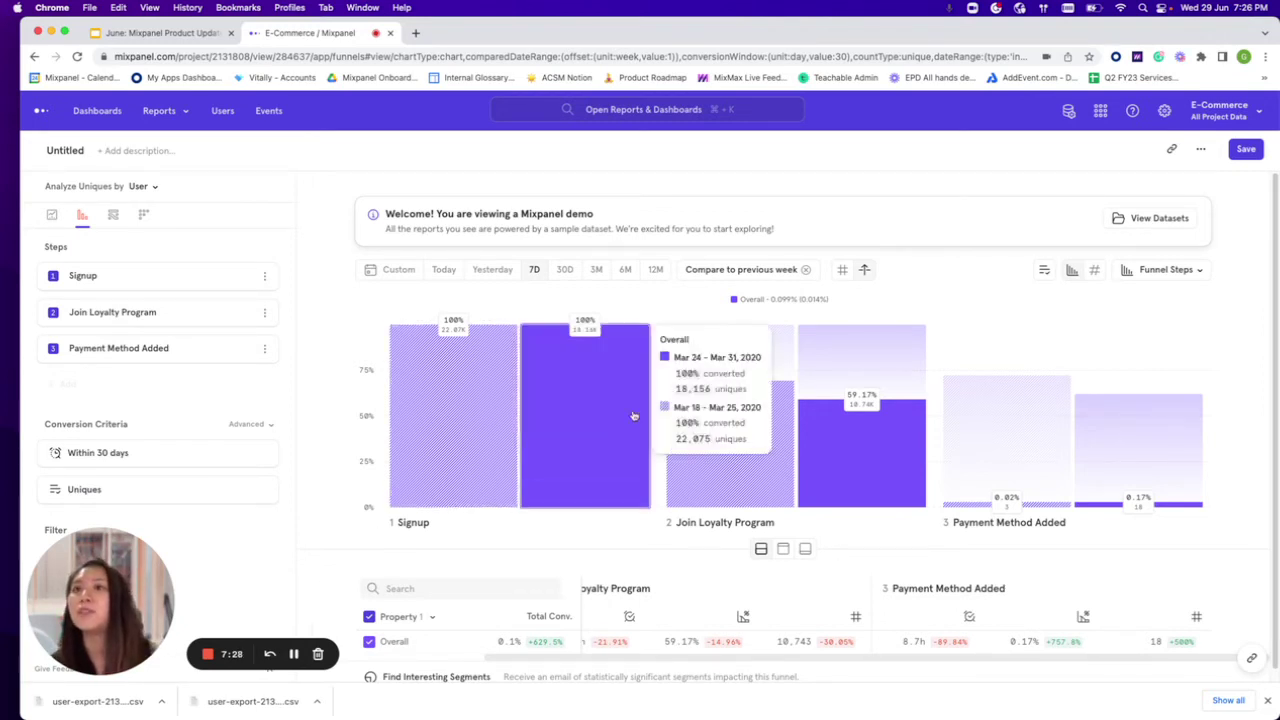
- Remove the previous-week comparison and view the users who dropped off between Signup and Join Loyalty Program
{"action": "left_click", "coordinate": [805, 272]}
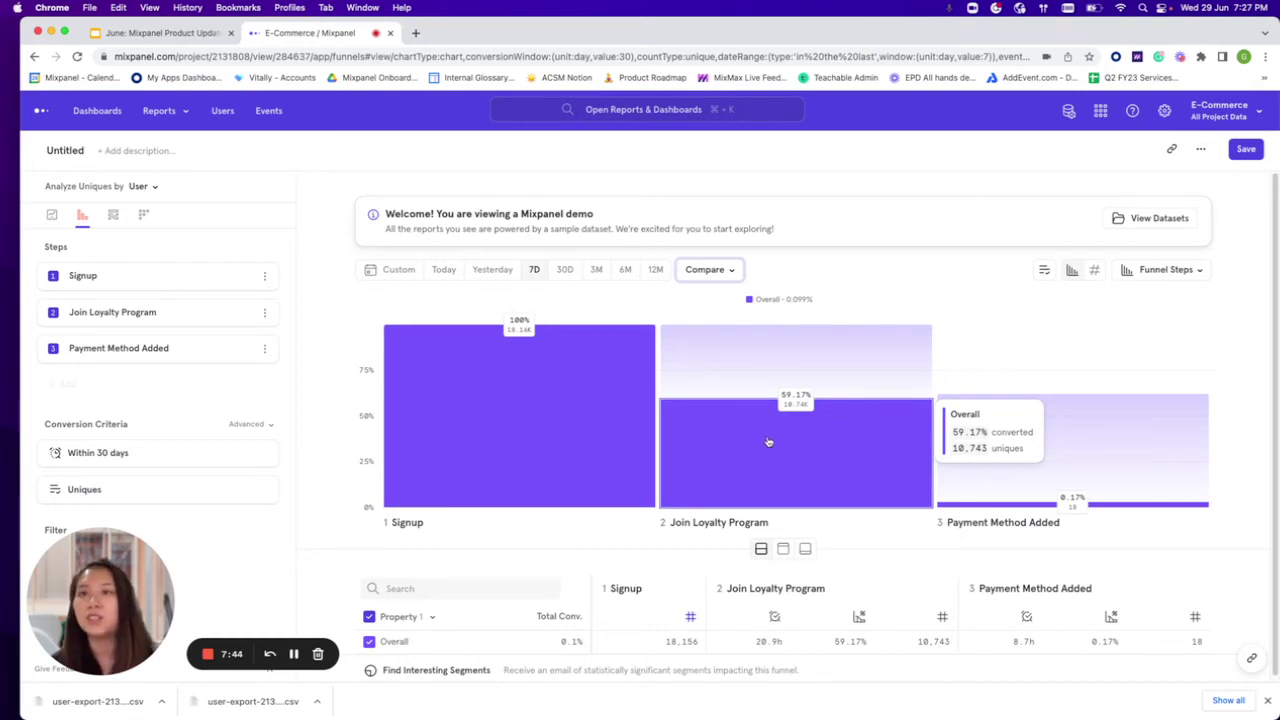
{"action": "left_click", "coordinate": [749, 369]}
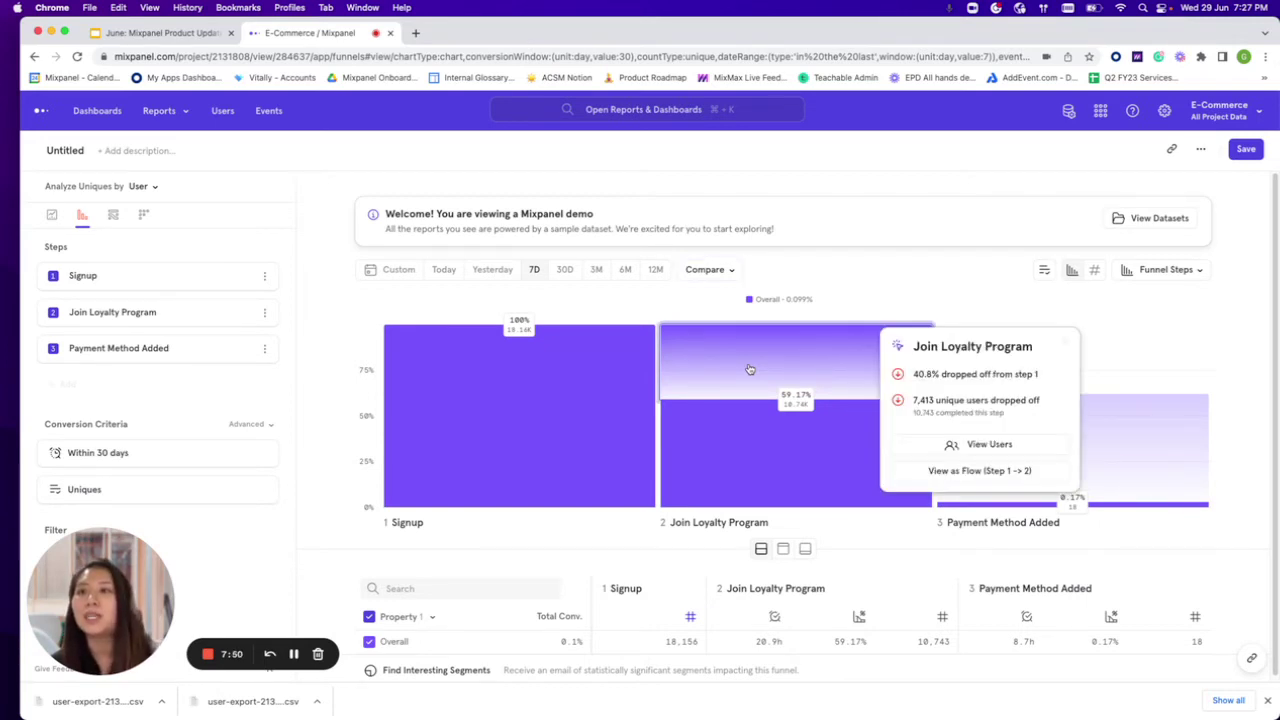
{"action": "left_click", "coordinate": [964, 445]}
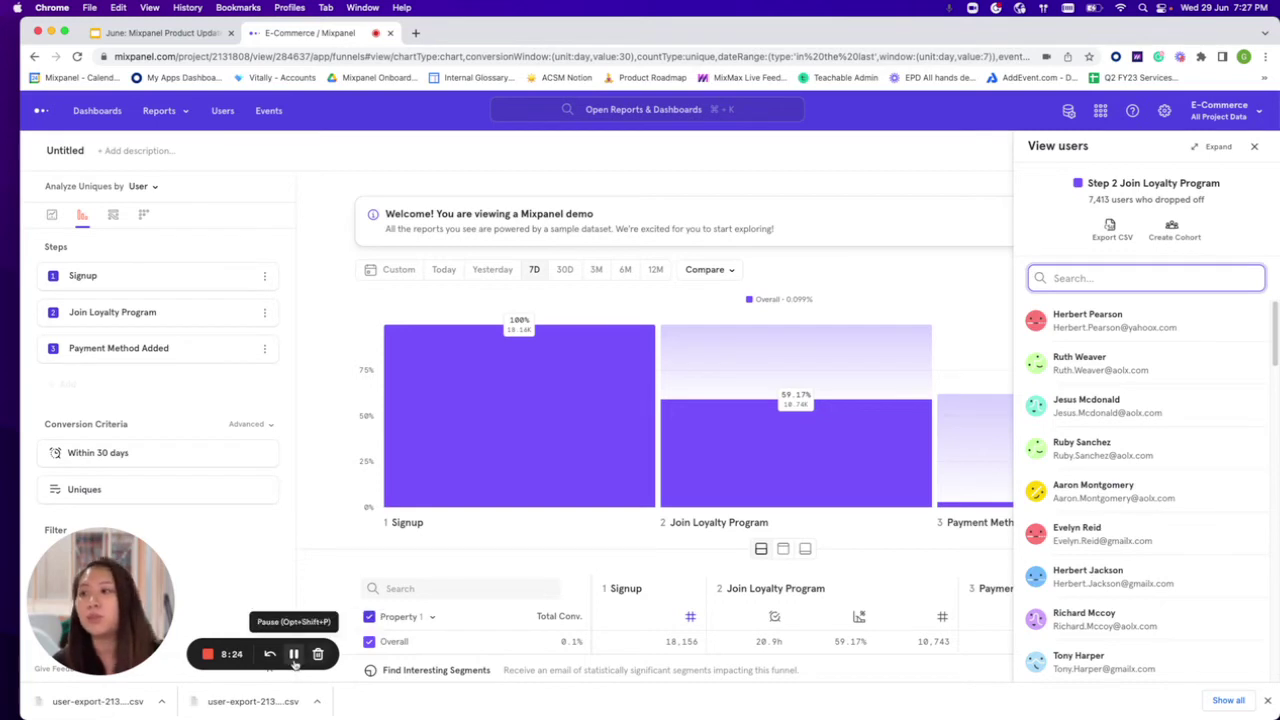
- Switch to the Retention report and set Complete Purchase as the return event after Signup
{"action": "left_click", "coordinate": [143, 217]}
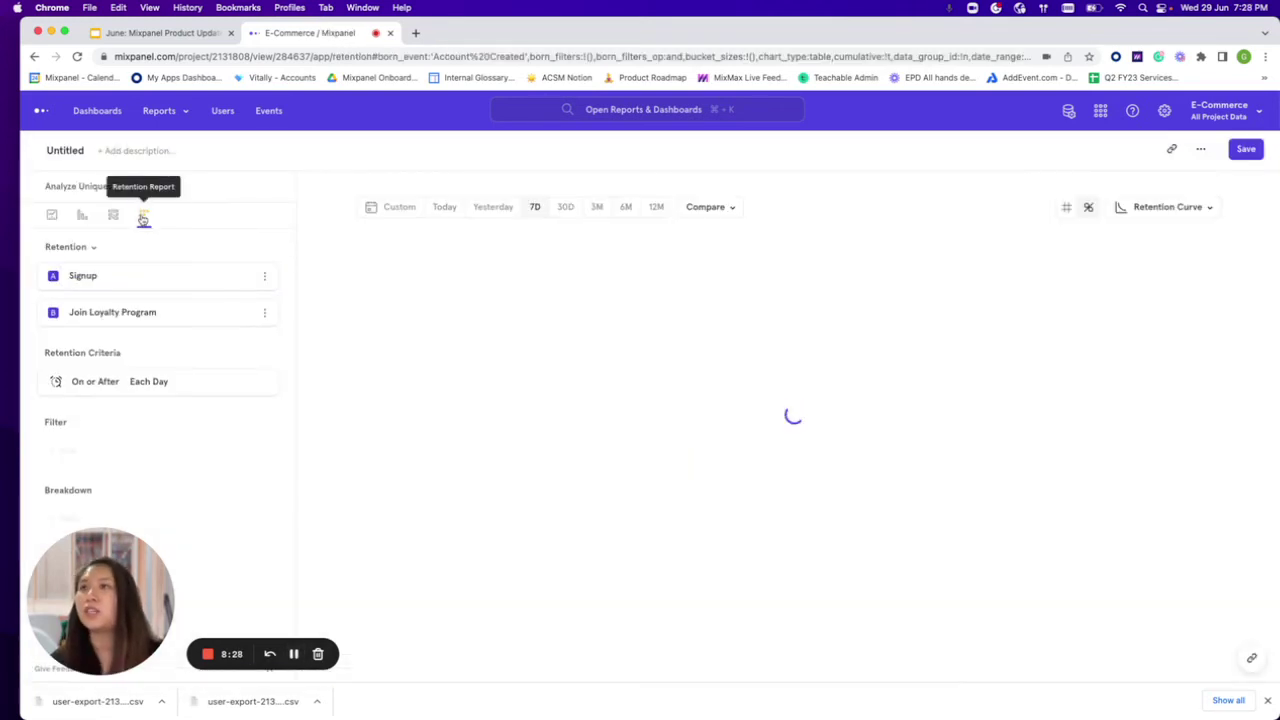
{"action": "left_click", "coordinate": [207, 313]}
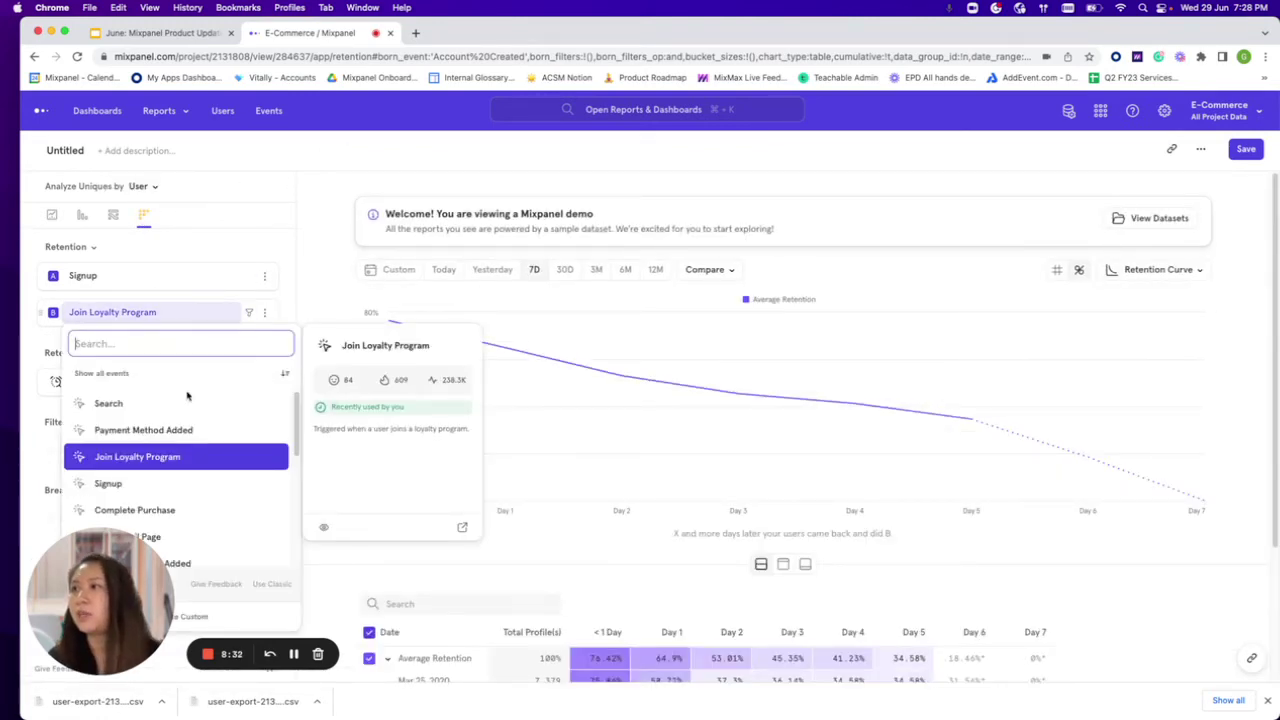
{"action": "left_click", "coordinate": [180, 511]}
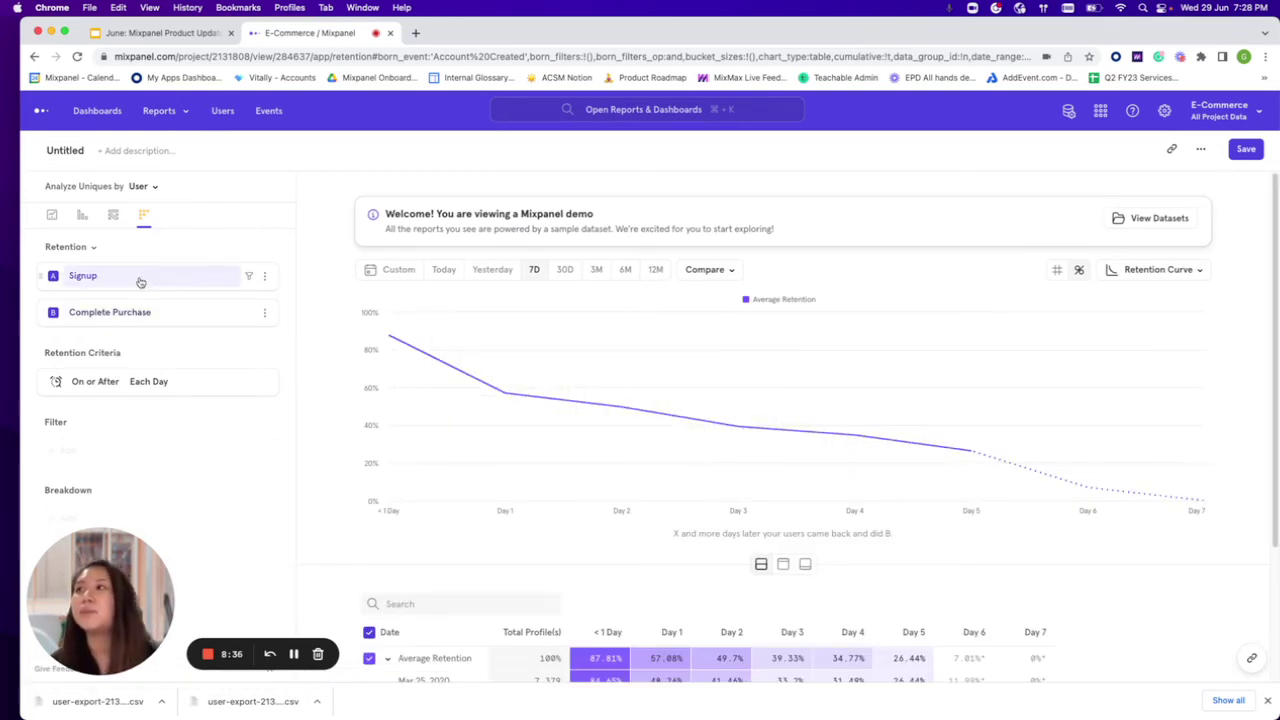
{"action": "mouse_move", "coordinate": [138, 278]}
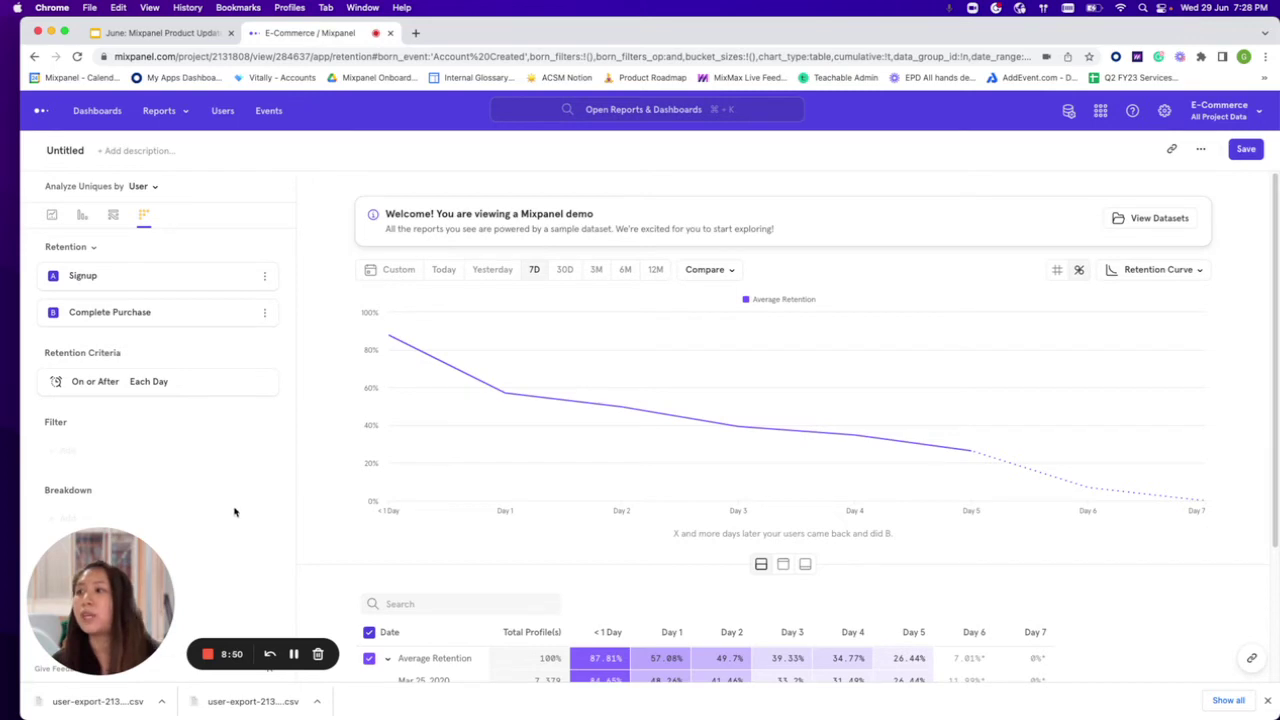
- Break the retention report down by the New Loyalty Program Shoppers cohort
{"action": "left_click", "coordinate": [164, 523]}
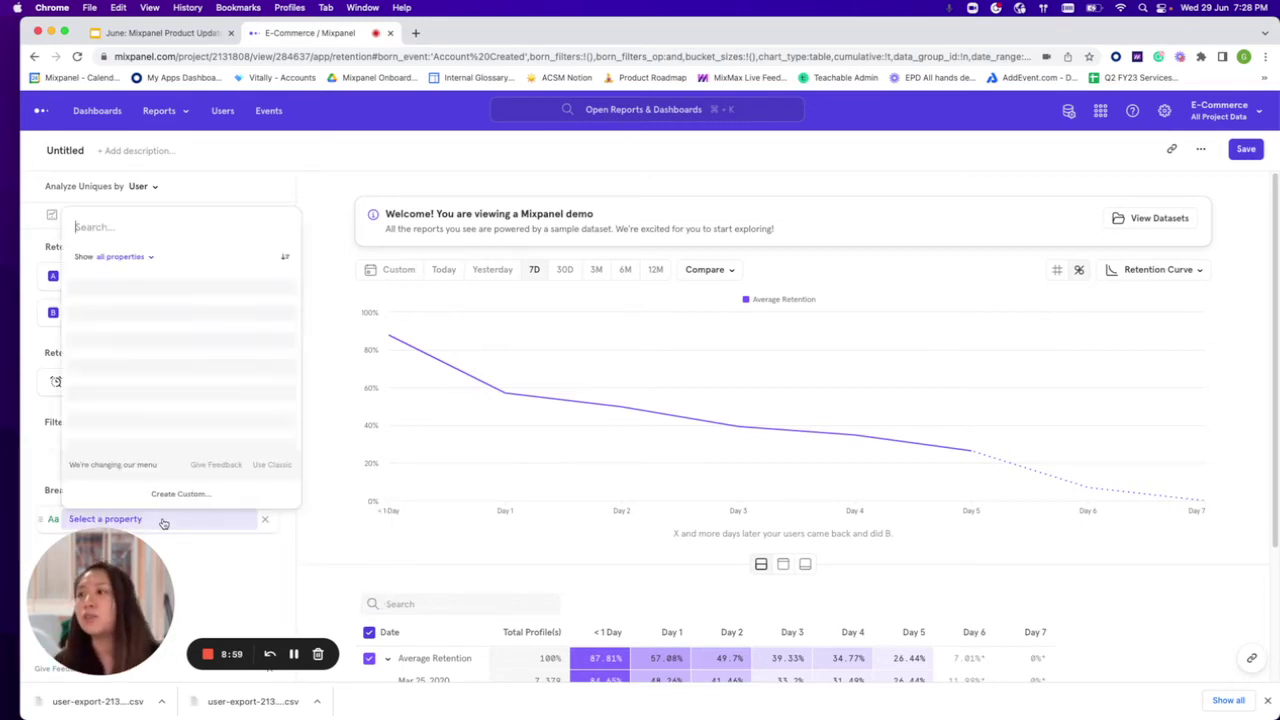
{"action": "left_click", "coordinate": [149, 260]}
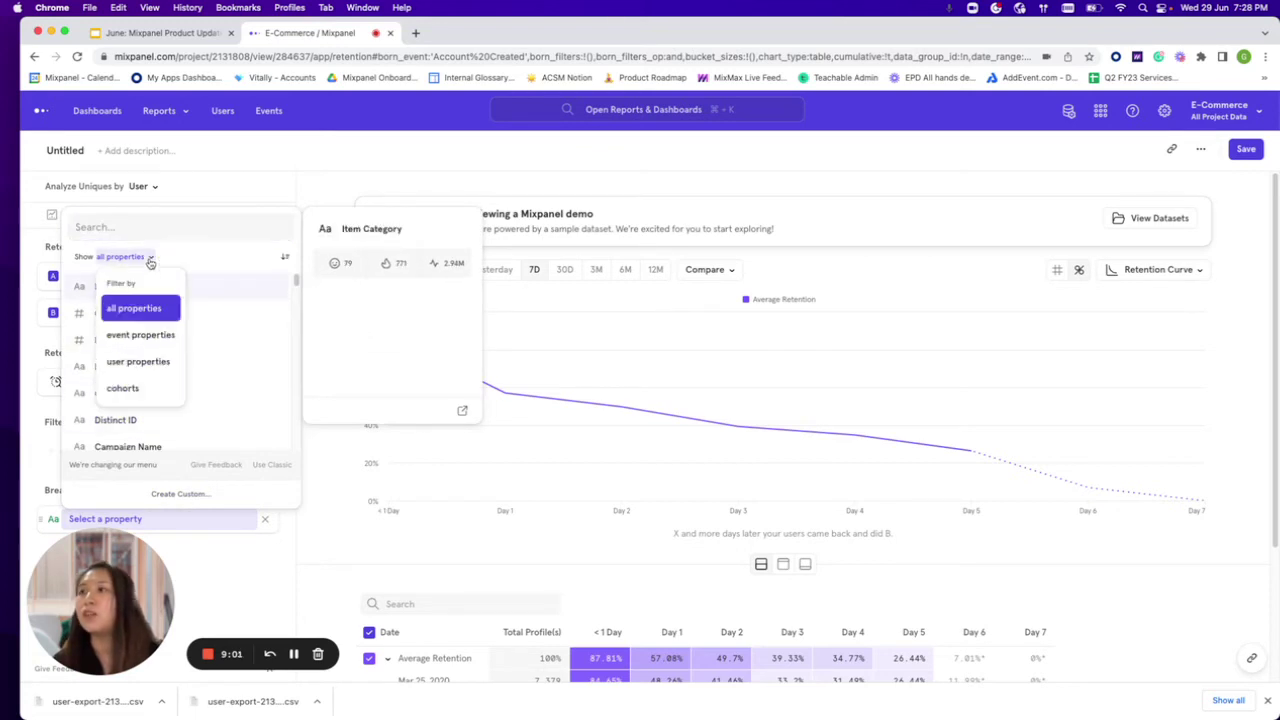
{"action": "left_click", "coordinate": [146, 387]}
{"action": "left_click", "coordinate": [175, 432]}
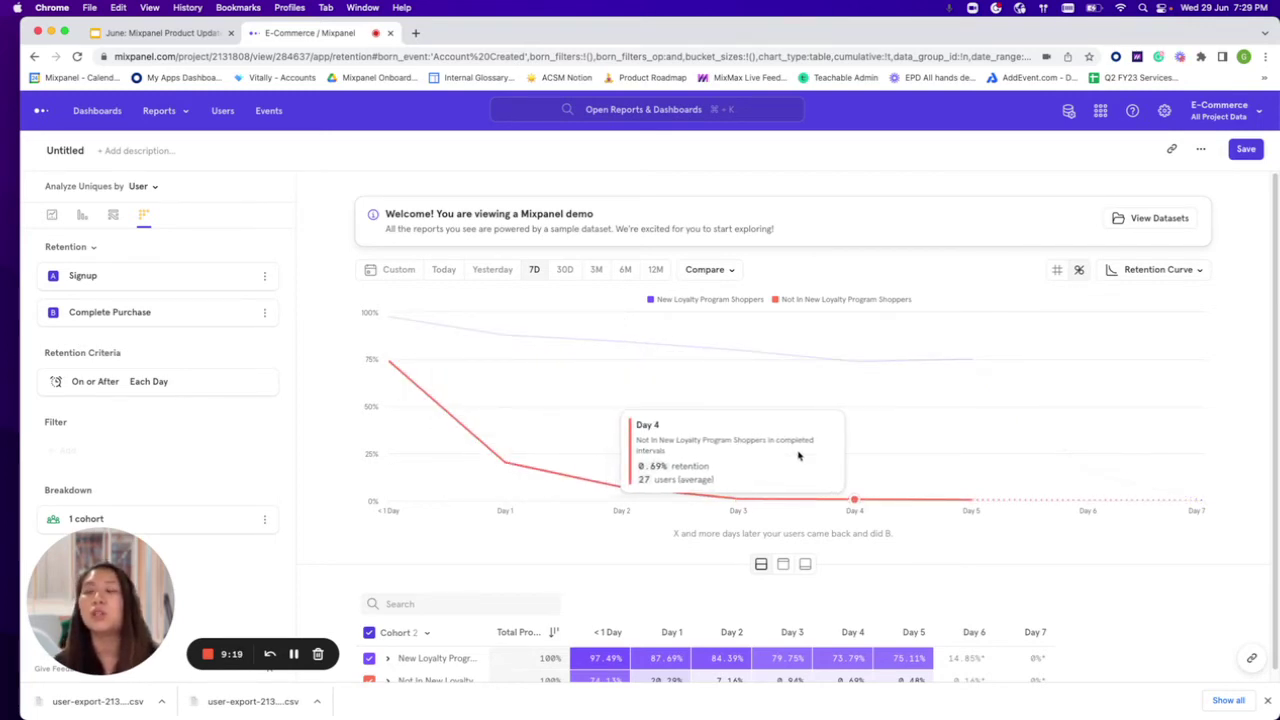
- Compare the retention segments against the Not In New Loyalty Program Shoppers baseline
{"action": "left_click", "coordinate": [726, 276]}
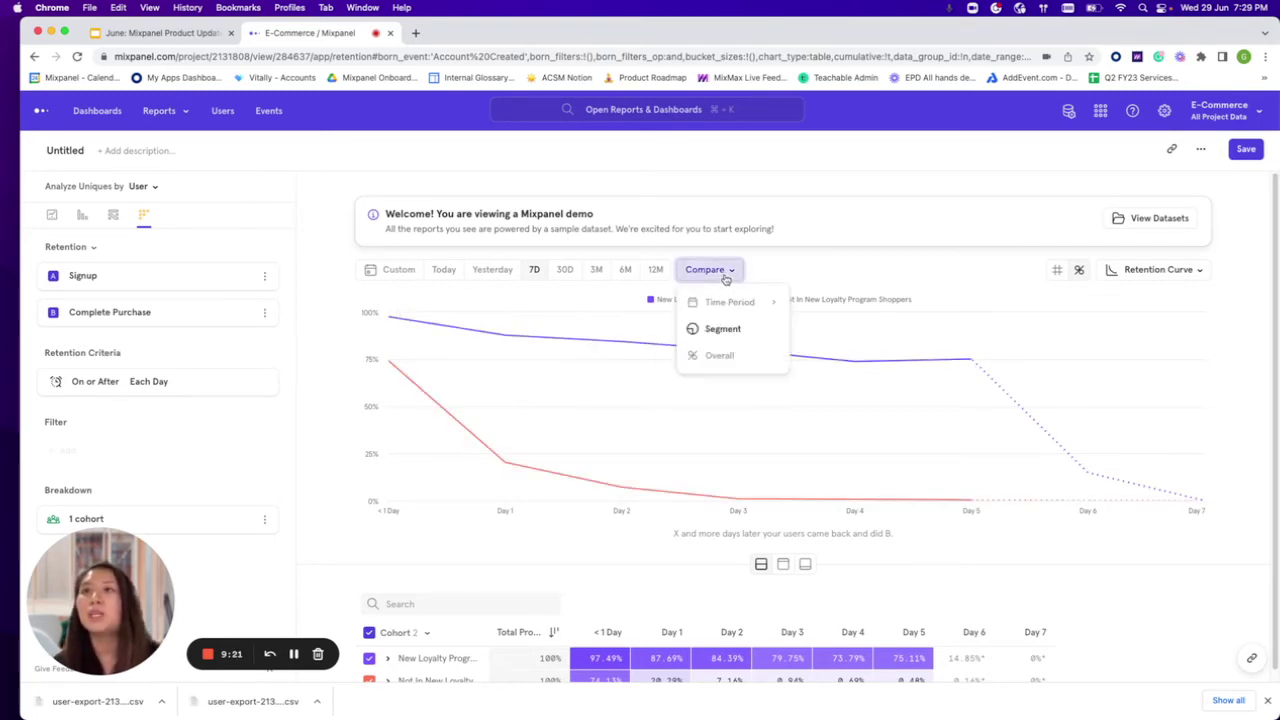
{"action": "left_click", "coordinate": [724, 330]}
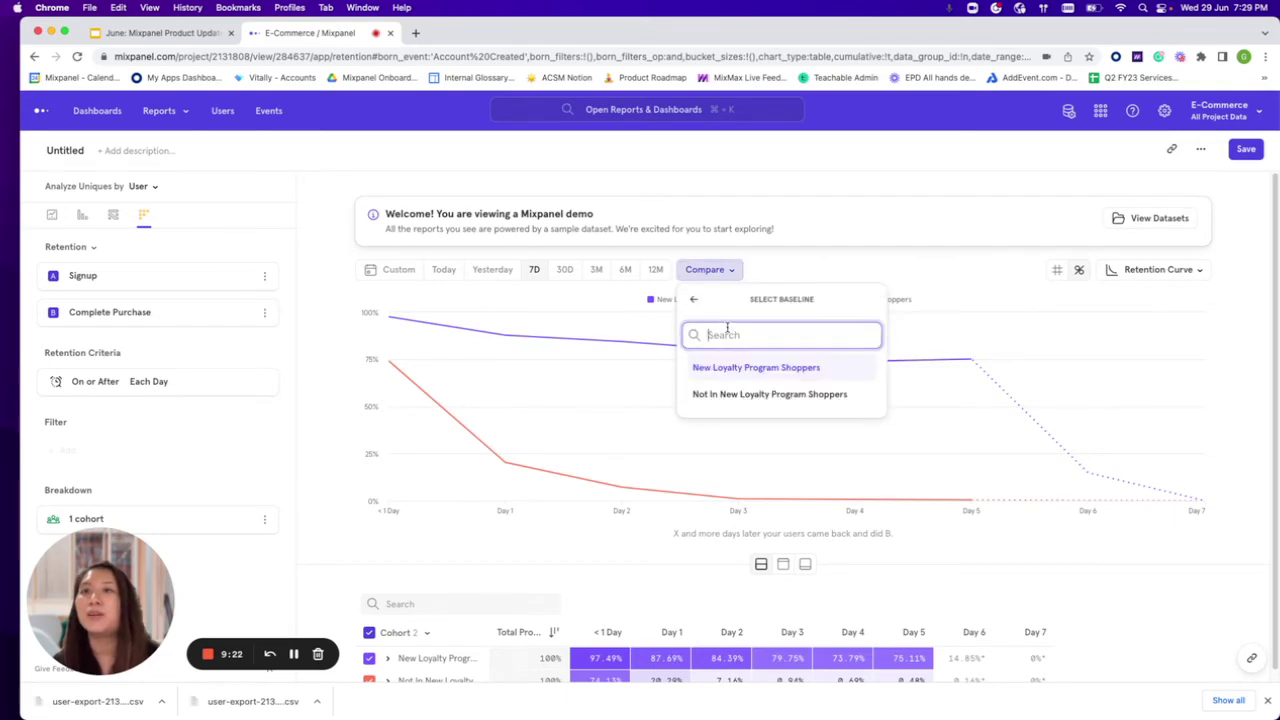
{"action": "left_click", "coordinate": [731, 396]}
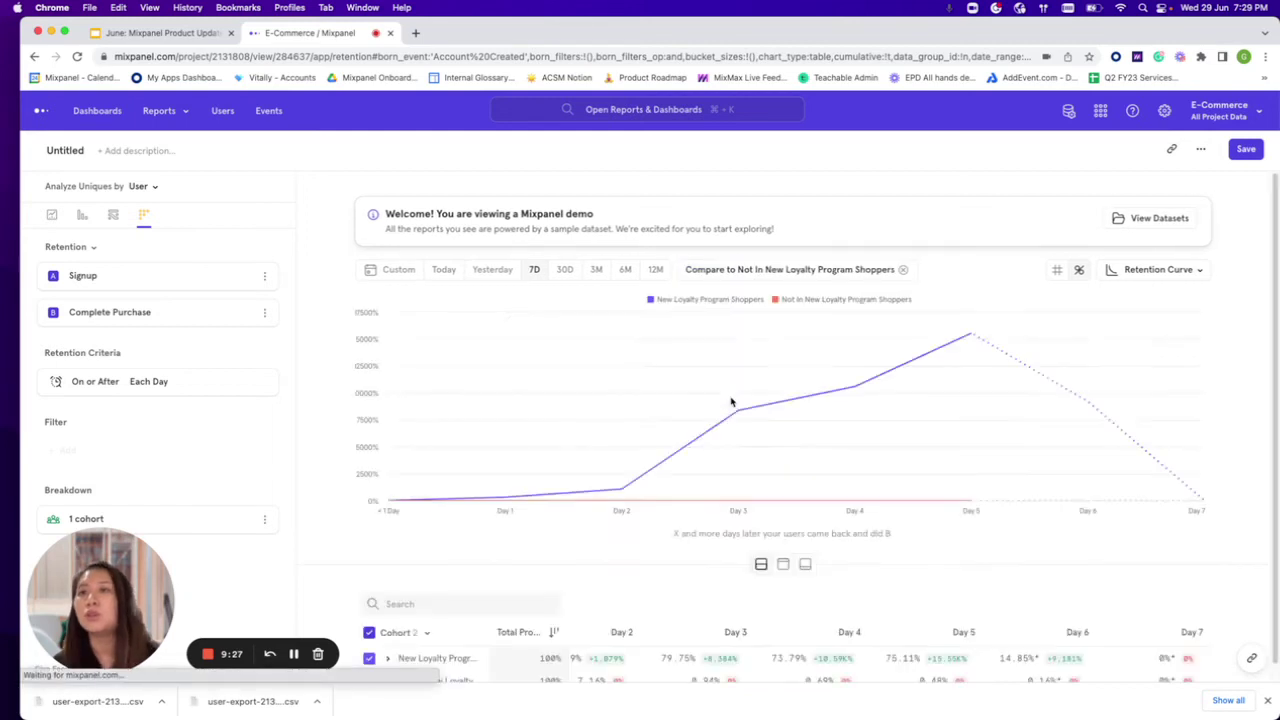
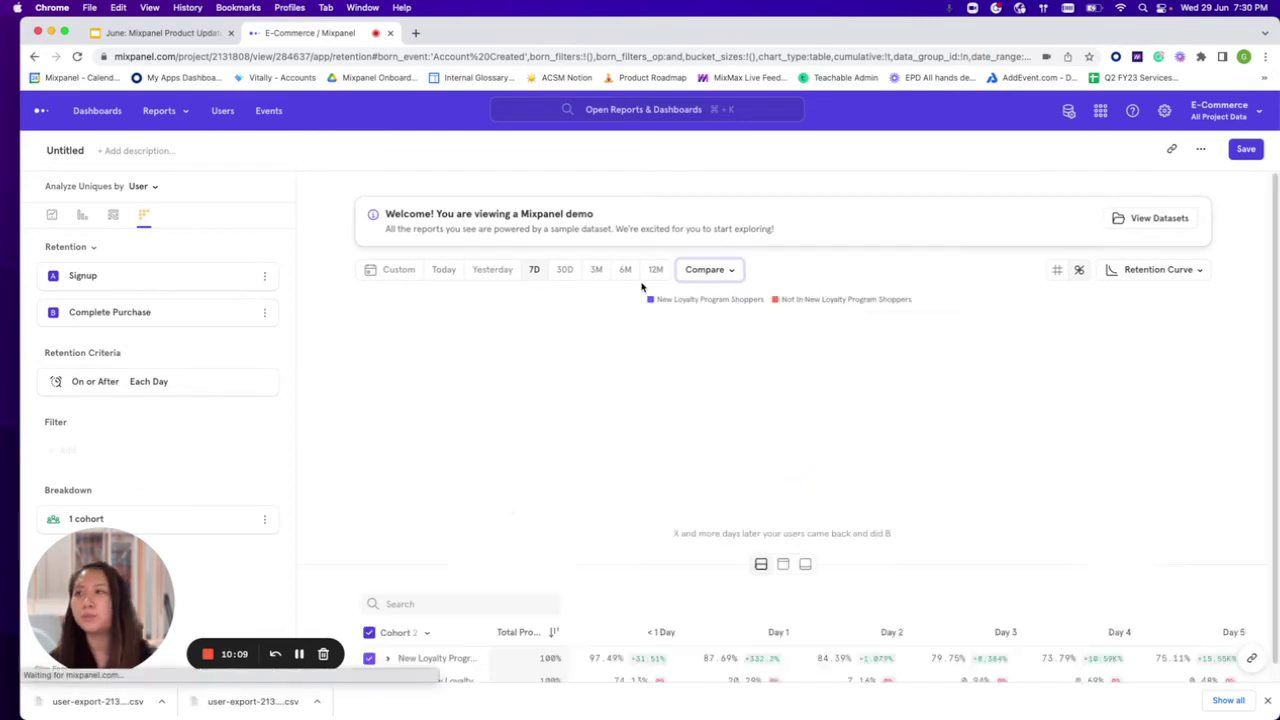
- Remove the cohort breakdown and view the list of users retained on Day 1 of the average retention curve
{"action": "mouse_move", "coordinate": [501, 334]}
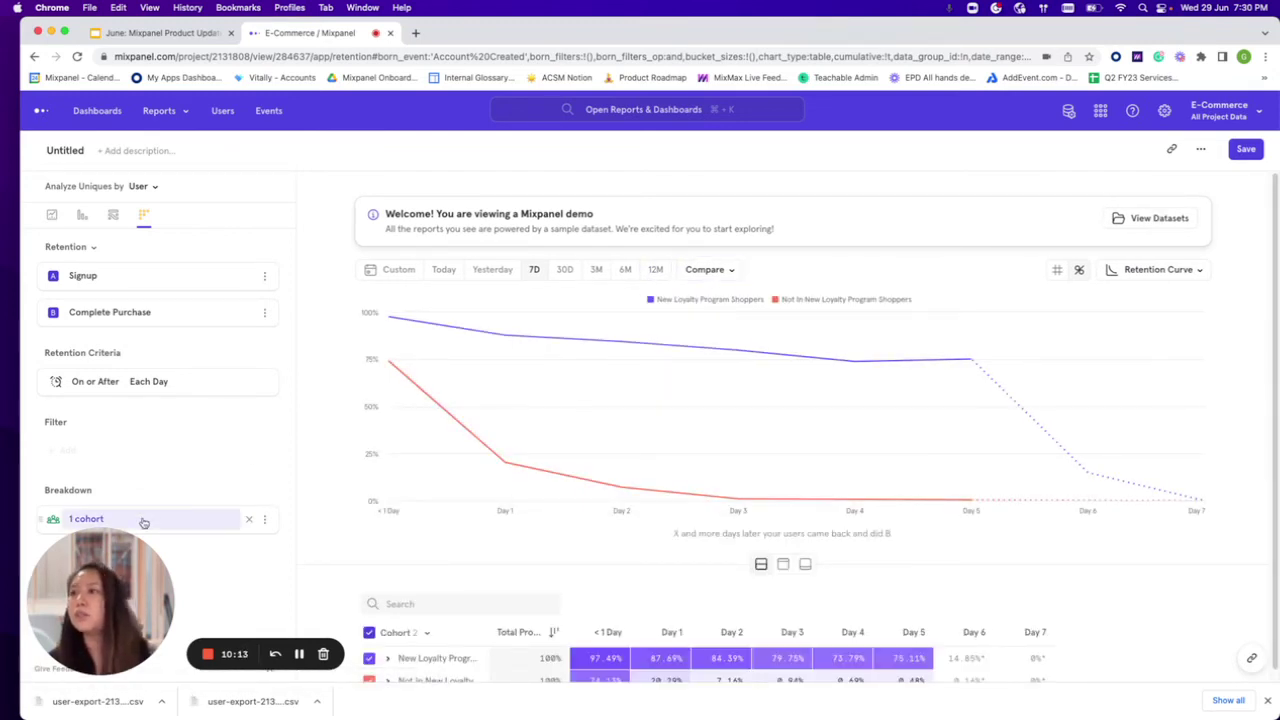
{"action": "left_click", "coordinate": [249, 524]}
{"action": "mouse_move", "coordinate": [509, 395]}
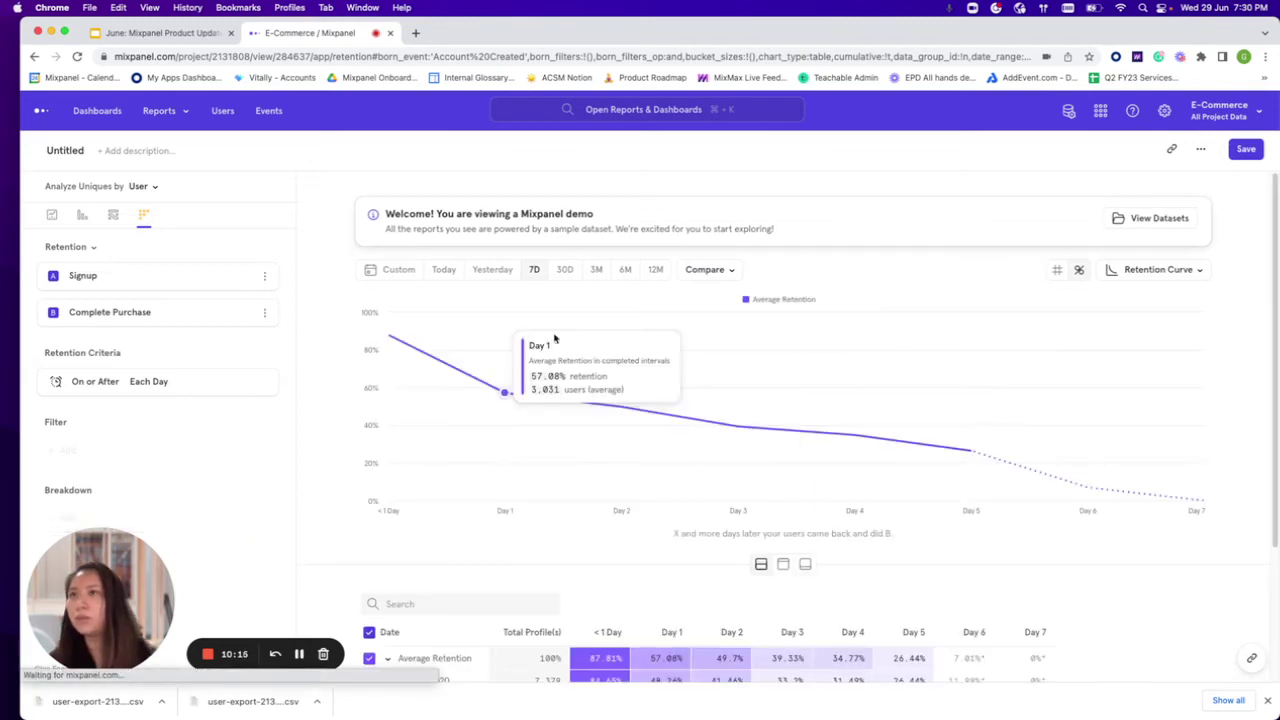
{"action": "mouse_move", "coordinate": [430, 350]}
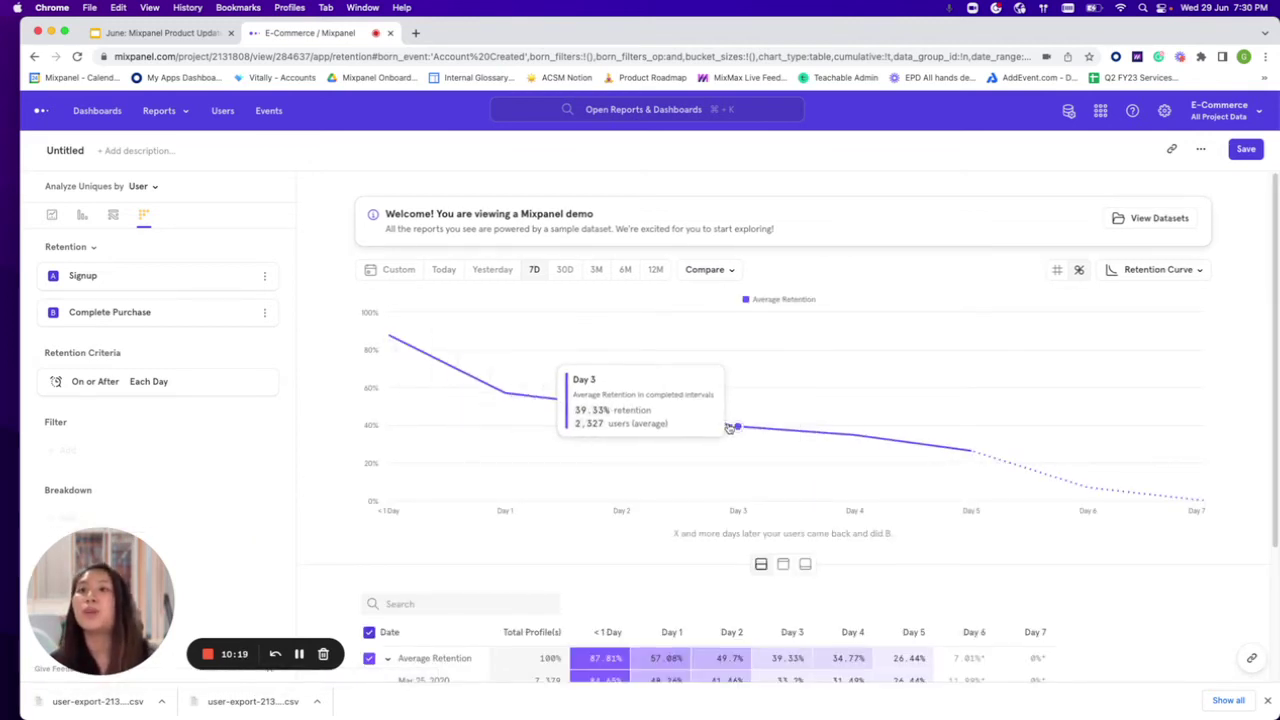
{"action": "left_click", "coordinate": [508, 394]}
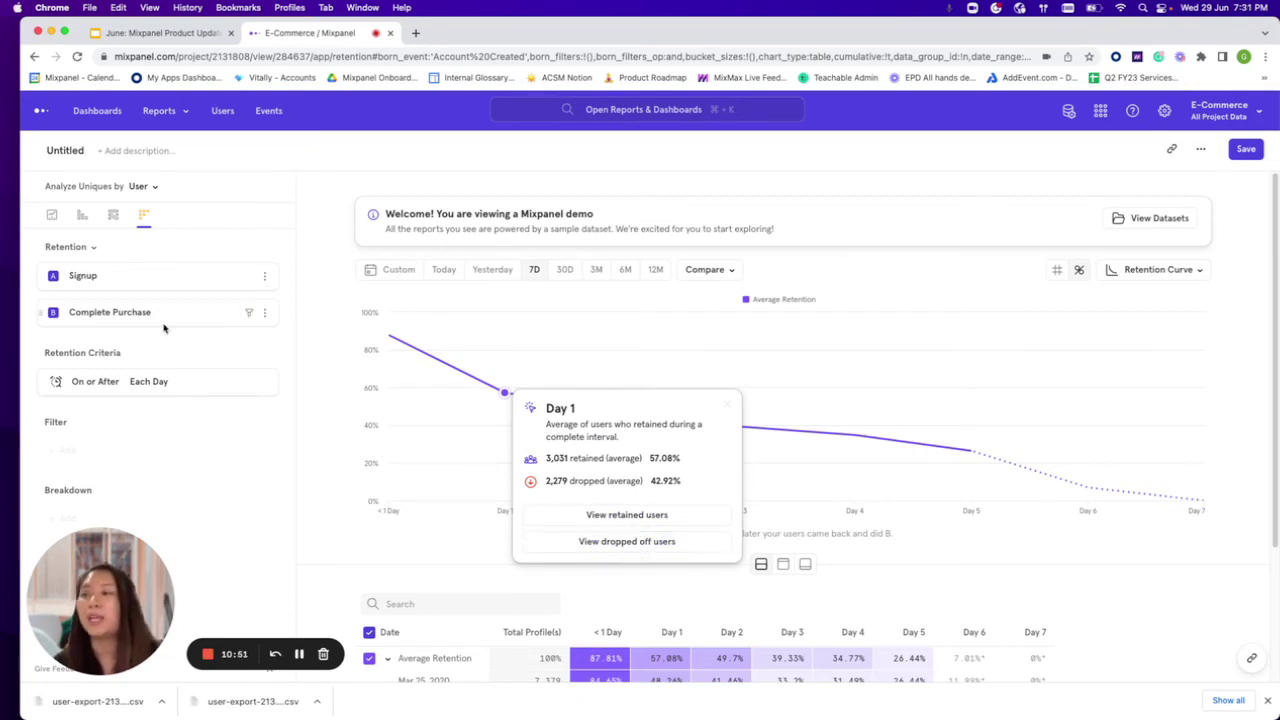
{"action": "left_click", "coordinate": [597, 516]}
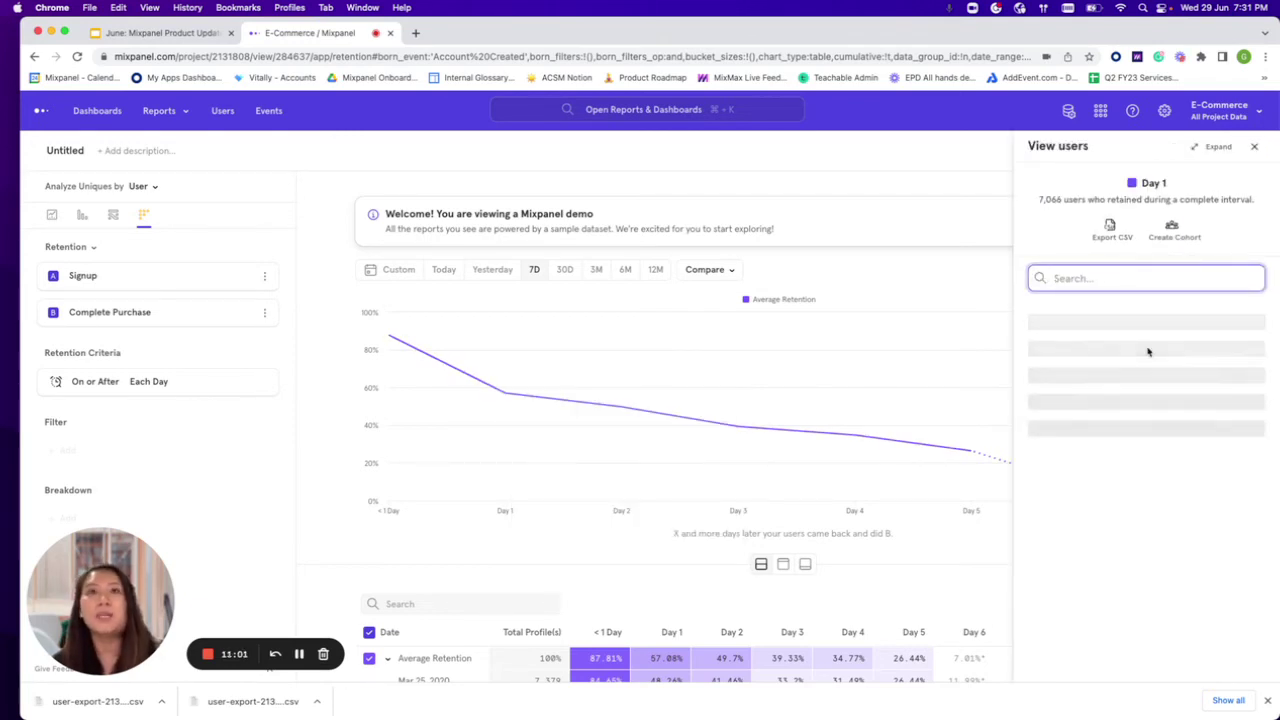
{"action": "scroll", "coordinate": [1150, 350], "scroll_direction": "down", "scroll_amount": 1}
{"action": "scroll", "coordinate": [1148, 390], "scroll_direction": "down", "scroll_amount": 5}
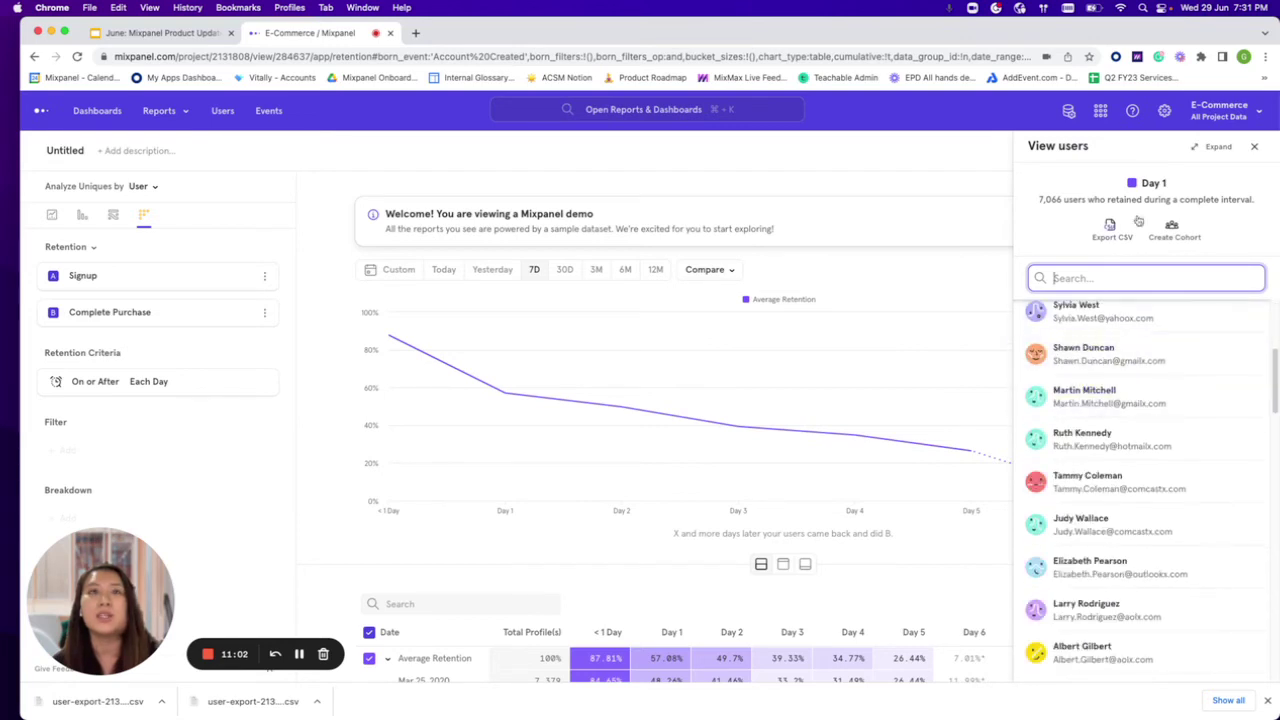
{"action": "left_click", "coordinate": [1256, 148]}
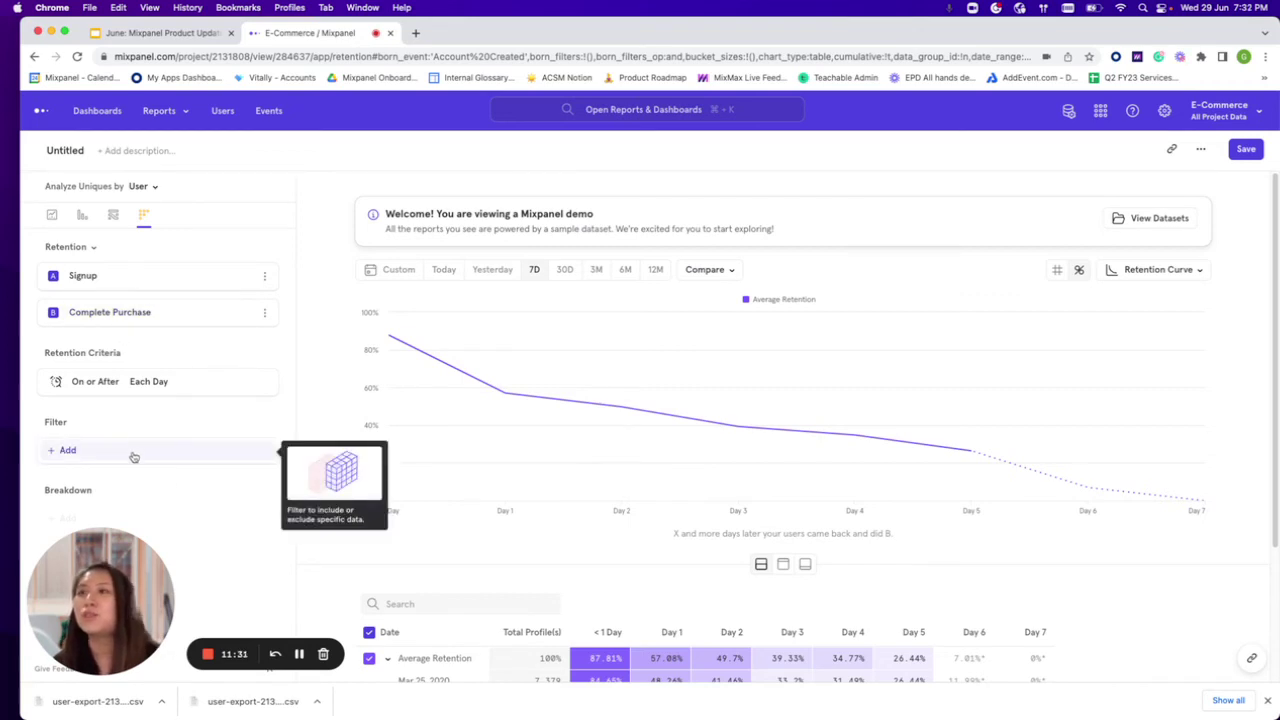
- Filter the retention report to the Item Category Books and break it down by Country
{"action": "left_click", "coordinate": [134, 456]}
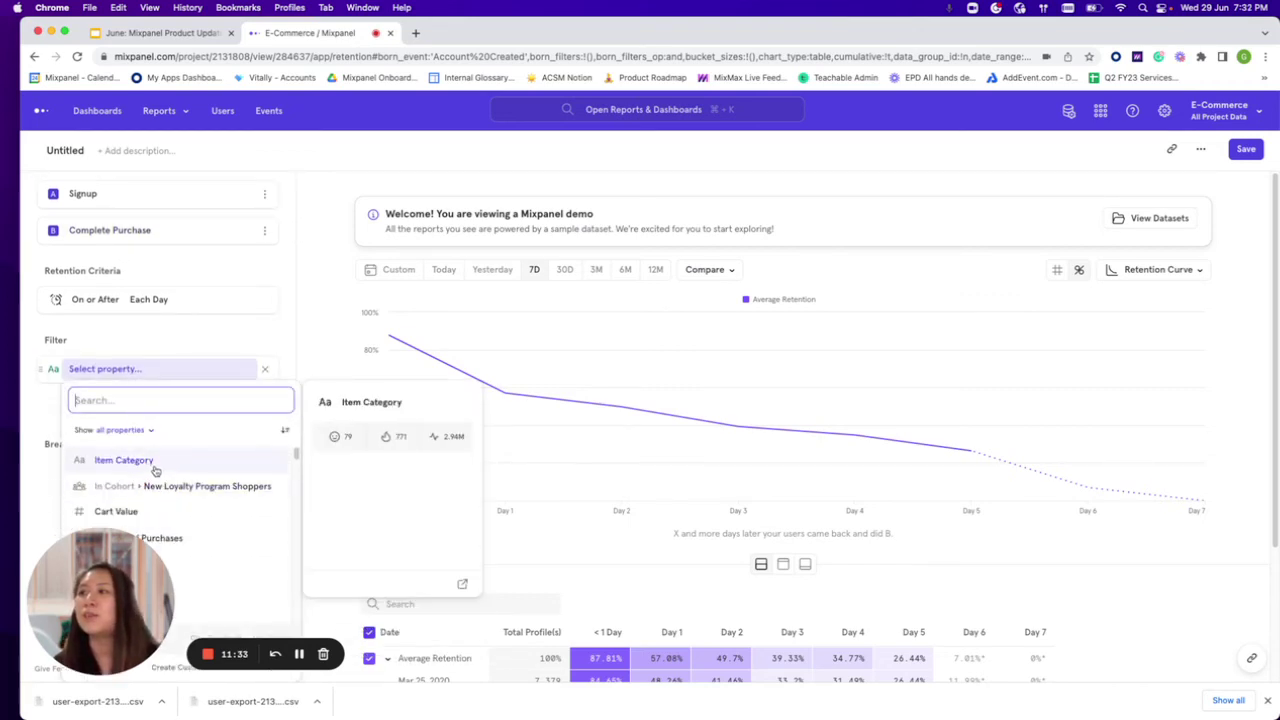
{"action": "left_click", "coordinate": [153, 464]}
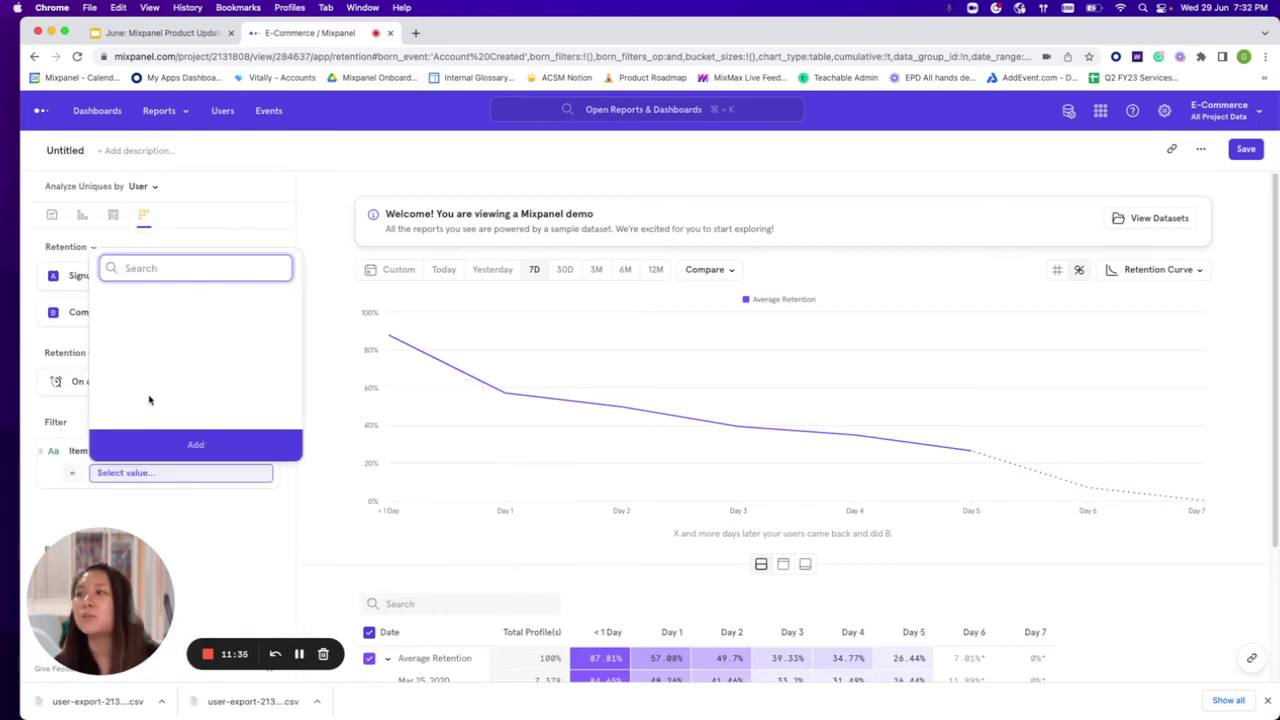
{"action": "left_click", "coordinate": [136, 331]}
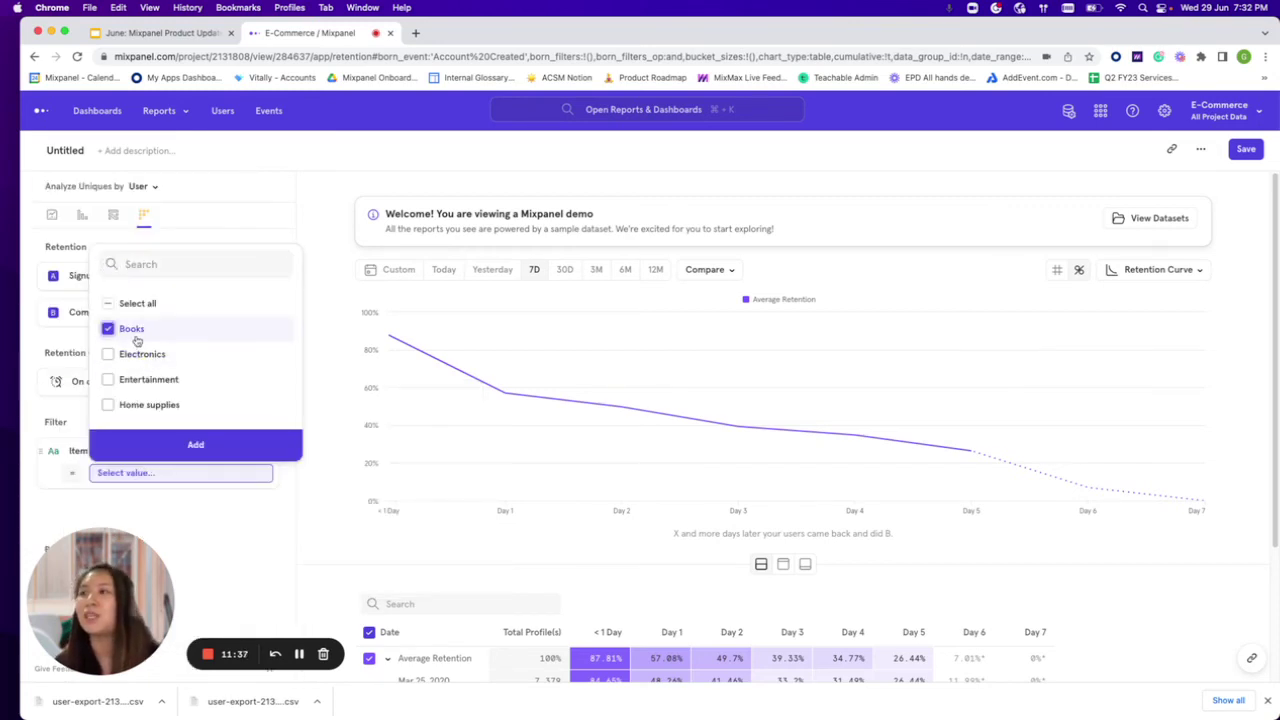
{"action": "left_click", "coordinate": [172, 446]}
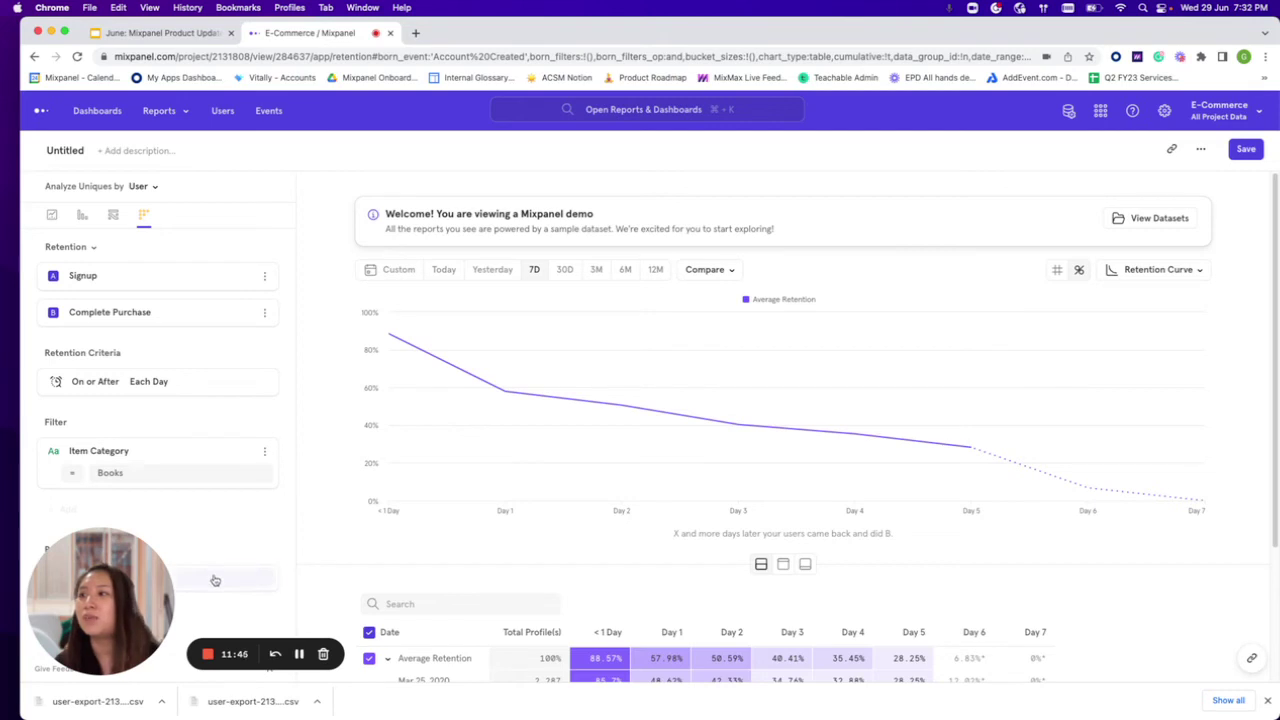
{"action": "left_click", "coordinate": [215, 579]}
{"action": "key", "text": "Escape"}
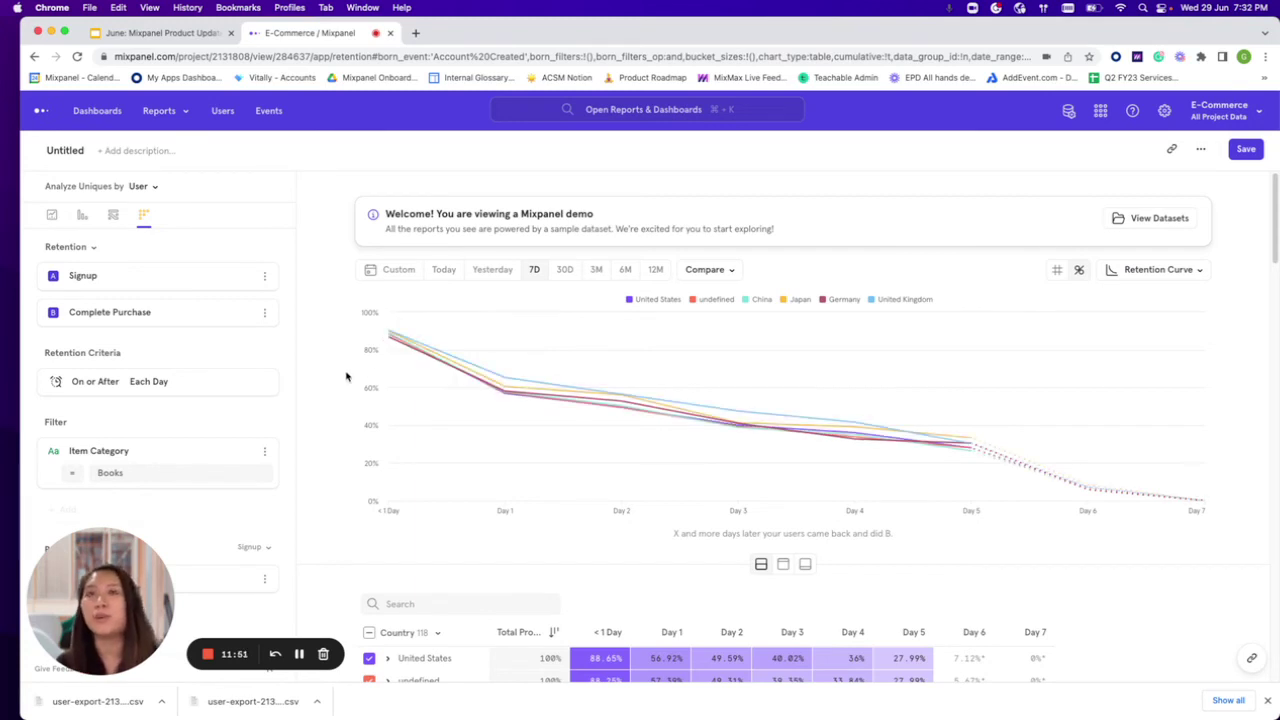
- Undo the Country breakdown and the Item Category filter
{"action": "left_click", "coordinate": [1201, 149]}
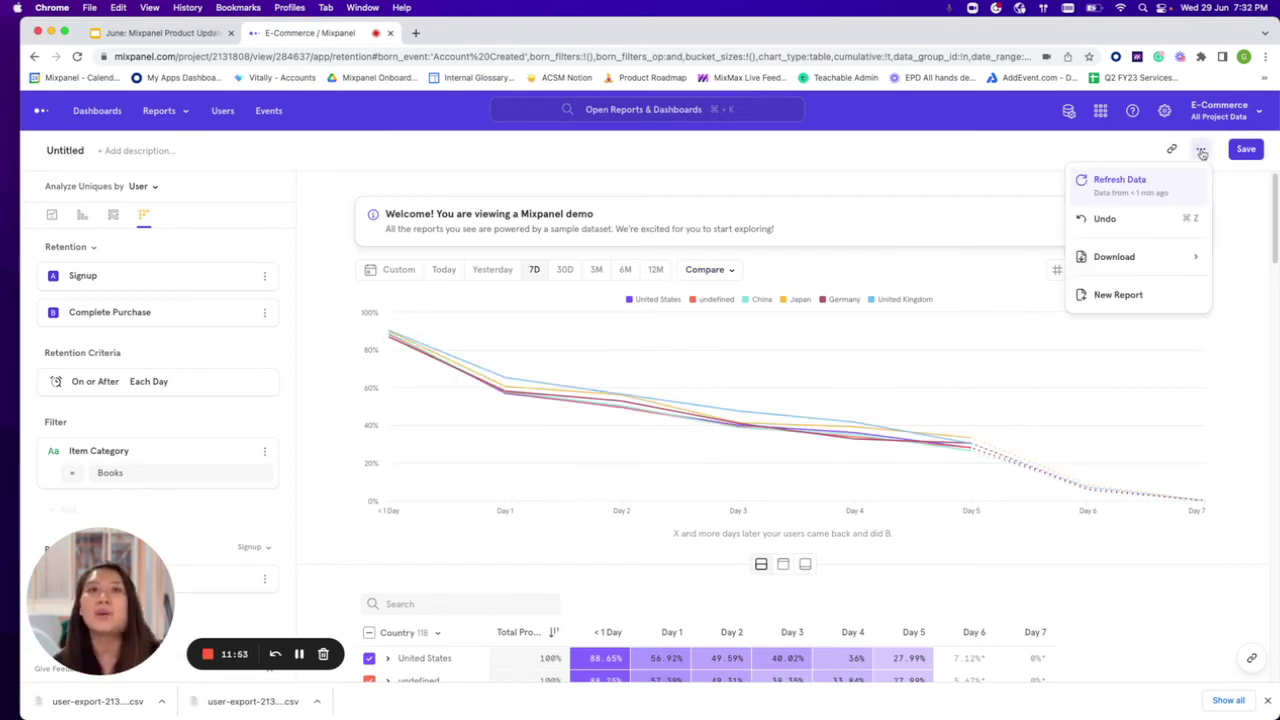
{"action": "left_click", "coordinate": [1174, 222]}
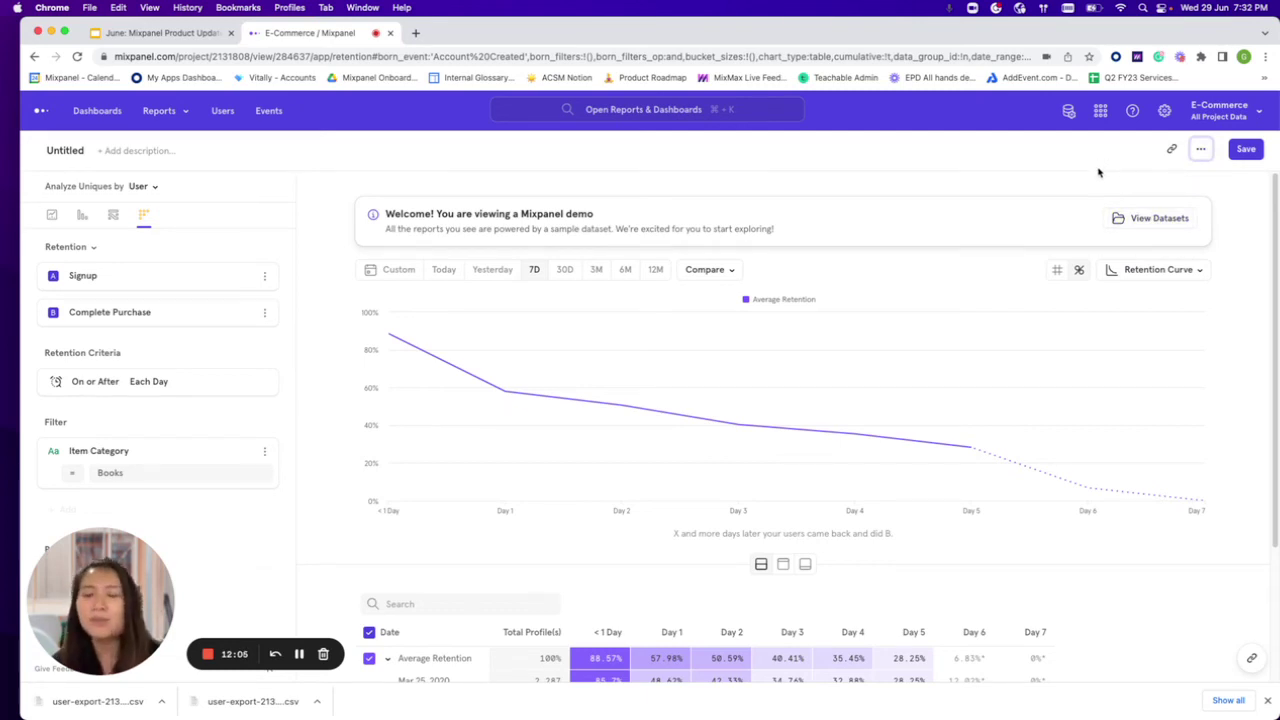
{"action": "key", "text": "super+z"}
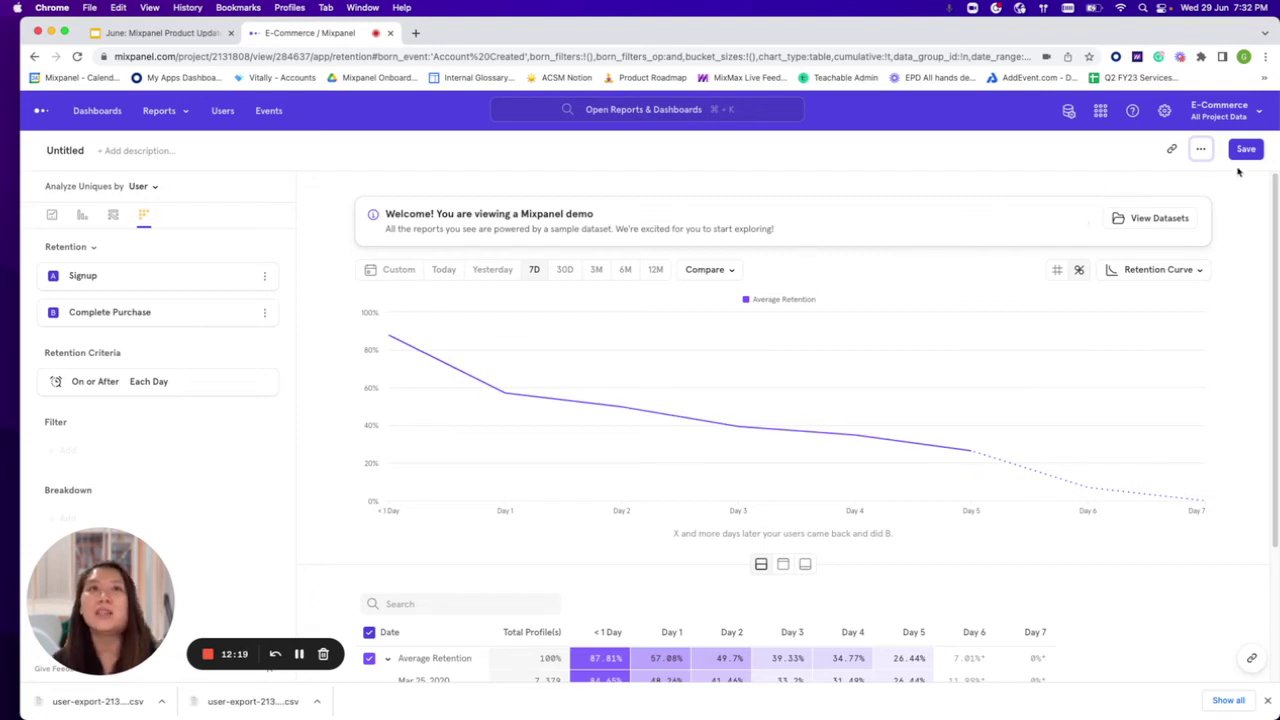
- Redo the Item Category filter and the Country breakdown
{"action": "left_click", "coordinate": [1200, 149]}
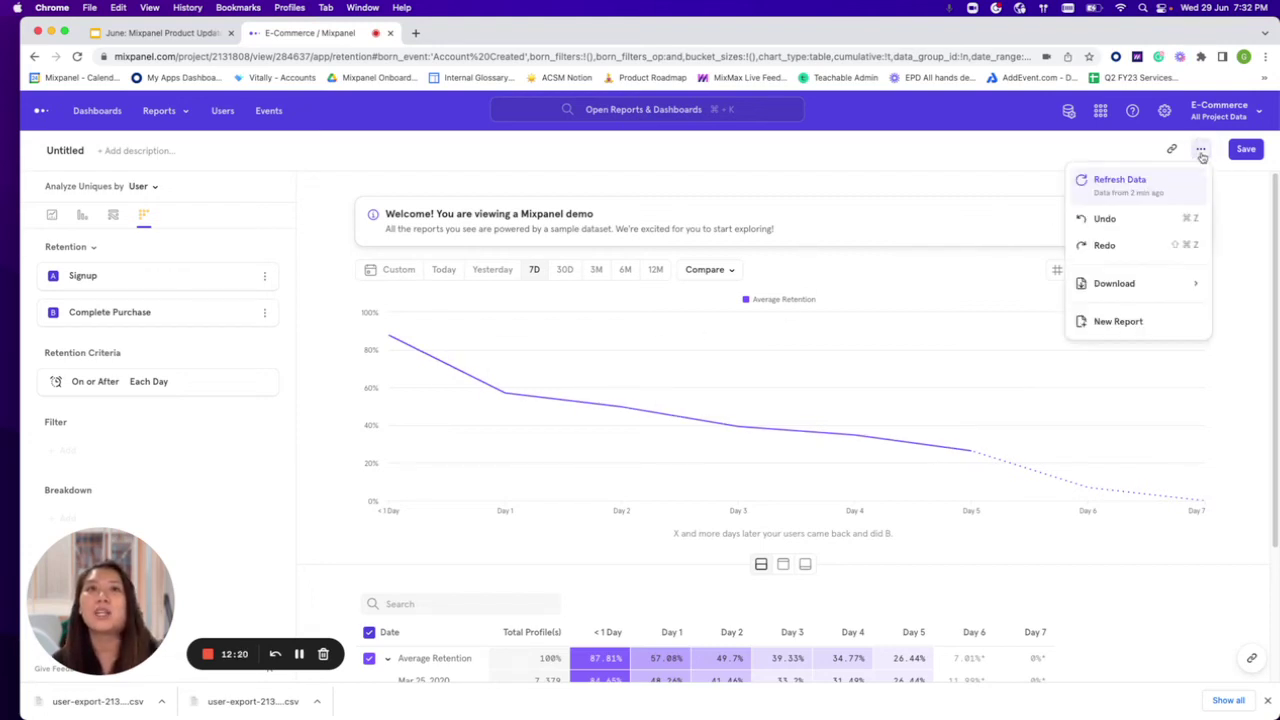
{"action": "left_click", "coordinate": [1104, 245]}
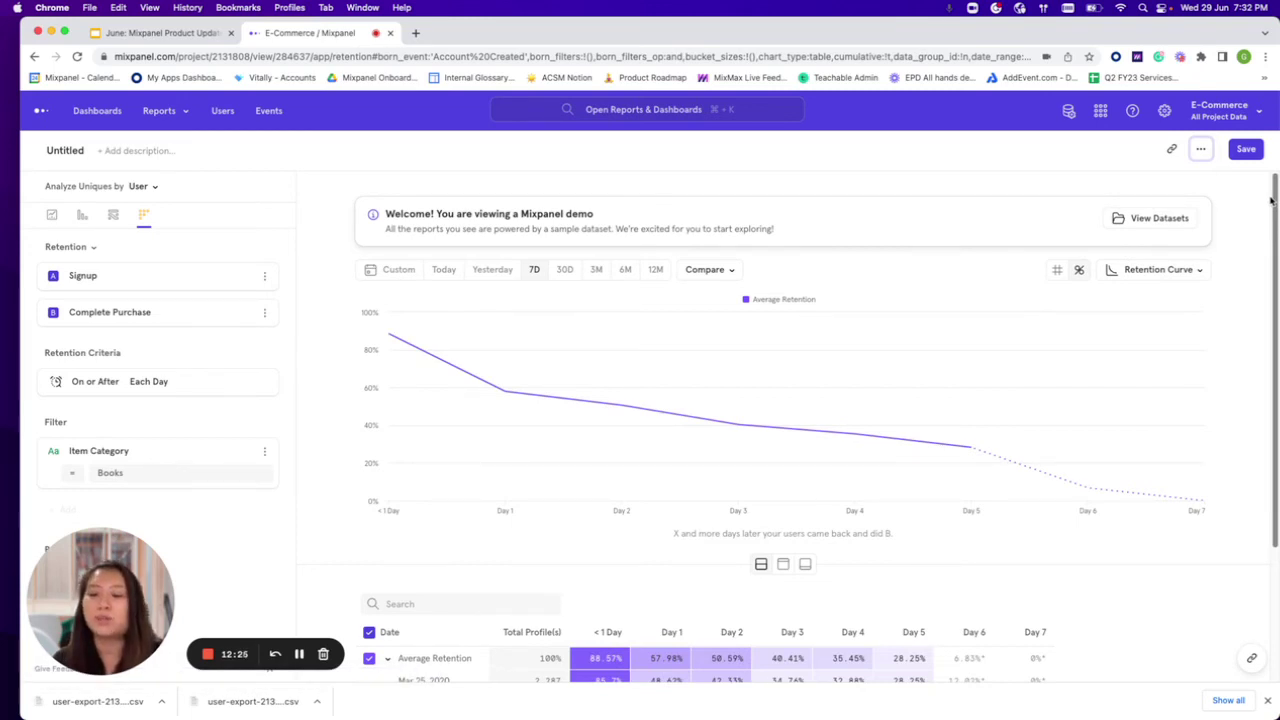
{"action": "mouse_move", "coordinate": [251, 583]}
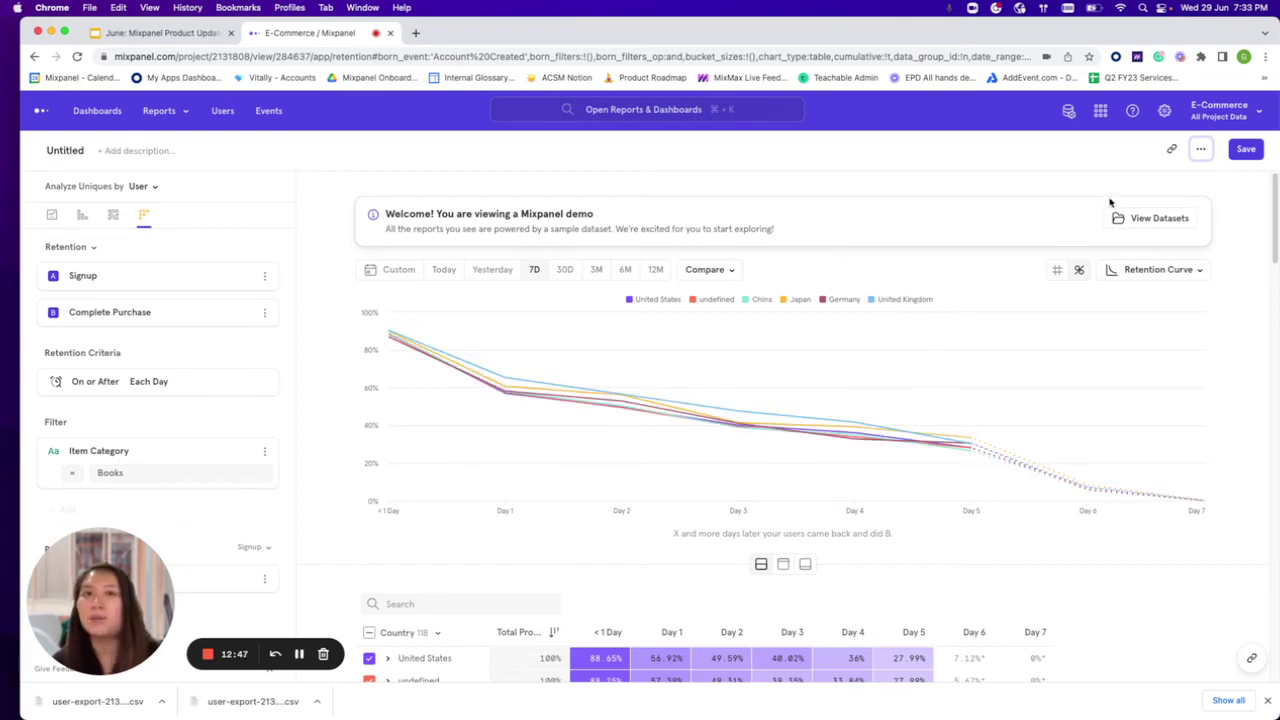
- View the same Signup to Complete Purchase query in the Funnels report and in the Insights report
{"action": "left_click", "coordinate": [83, 217]}
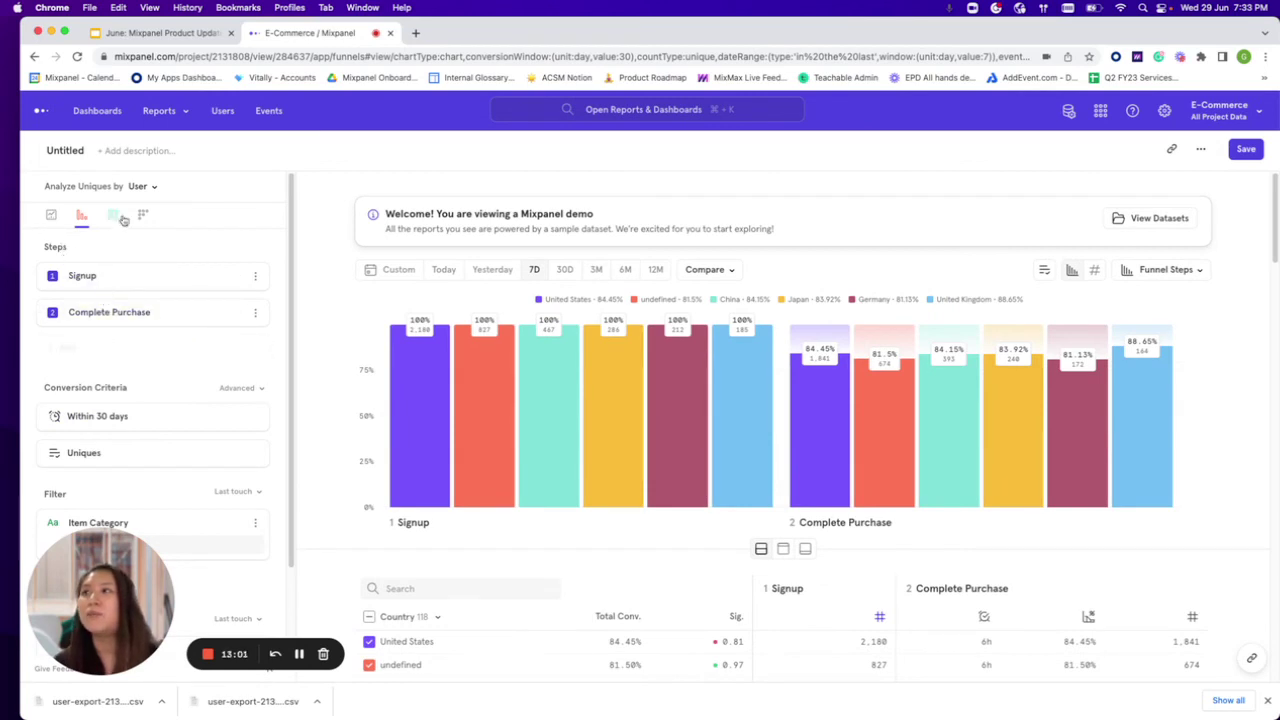
{"action": "scroll", "coordinate": [182, 402], "scroll_direction": "down", "scroll_amount": 1}
{"action": "scroll", "coordinate": [182, 402], "scroll_direction": "down", "scroll_amount": 2}
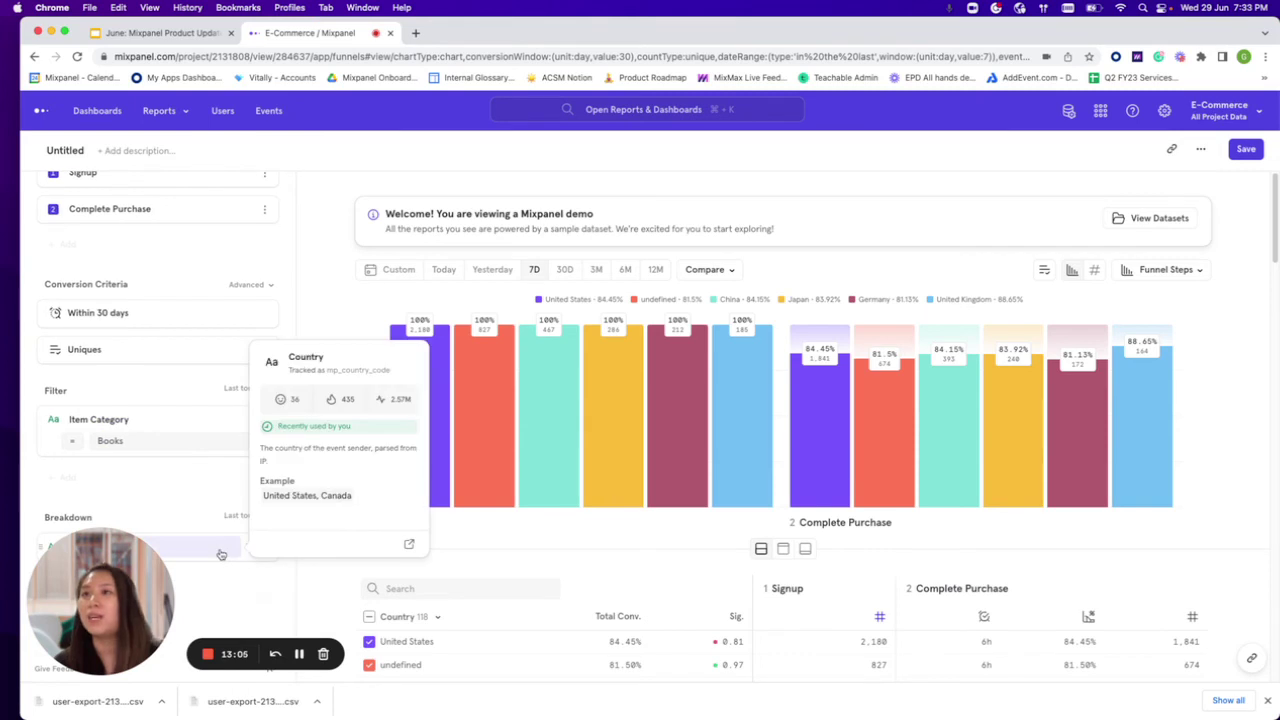
{"action": "scroll", "coordinate": [152, 318], "scroll_direction": "up", "scroll_amount": 3}
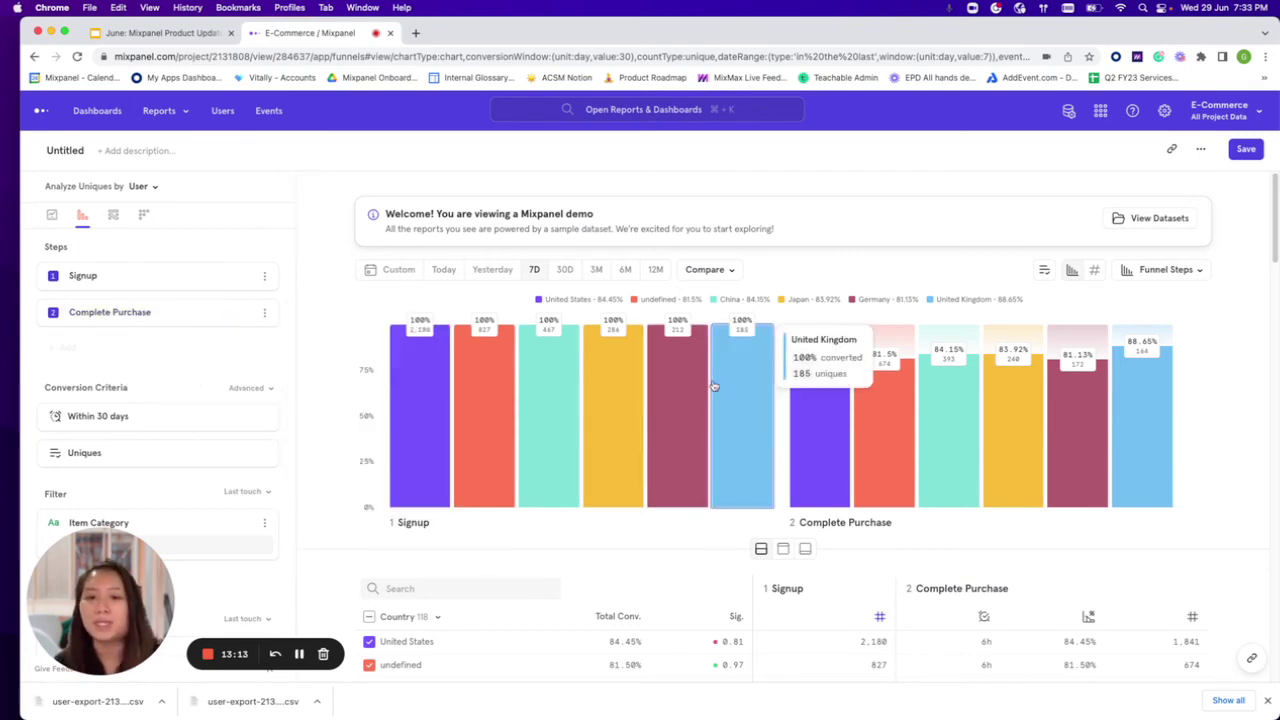
{"action": "mouse_move", "coordinate": [1042, 464]}
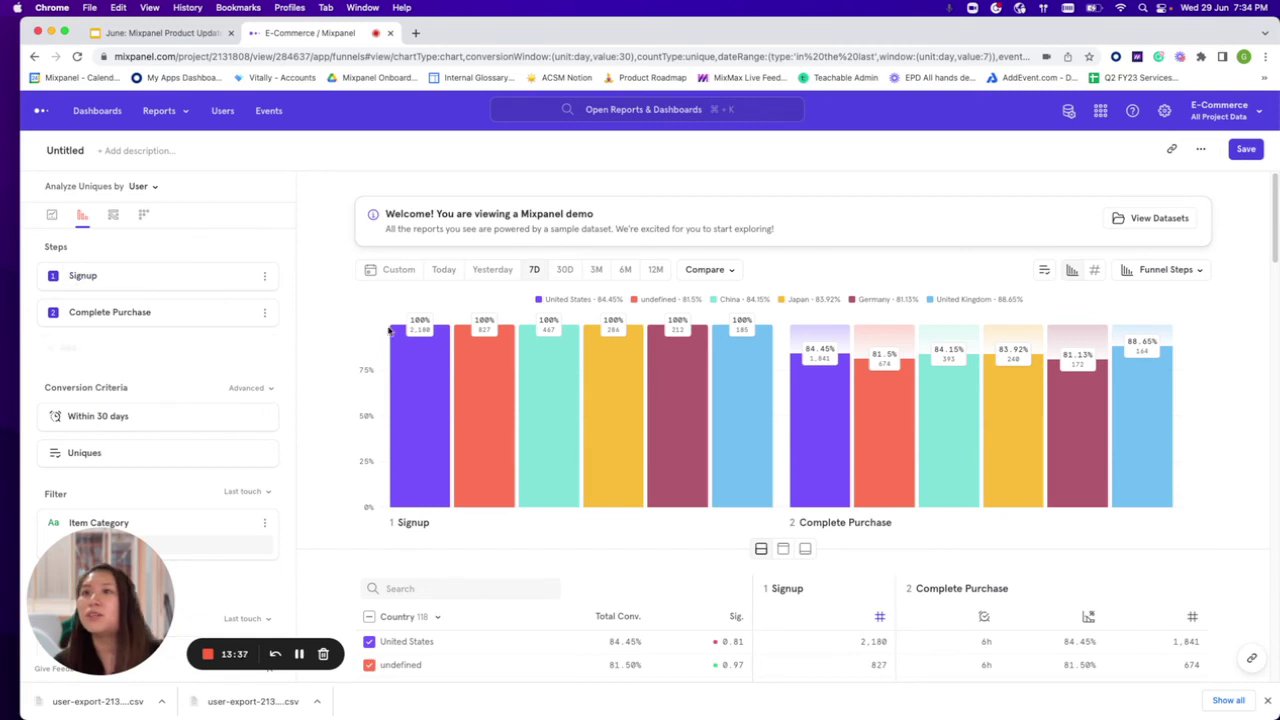
{"action": "mouse_move", "coordinate": [846, 343]}
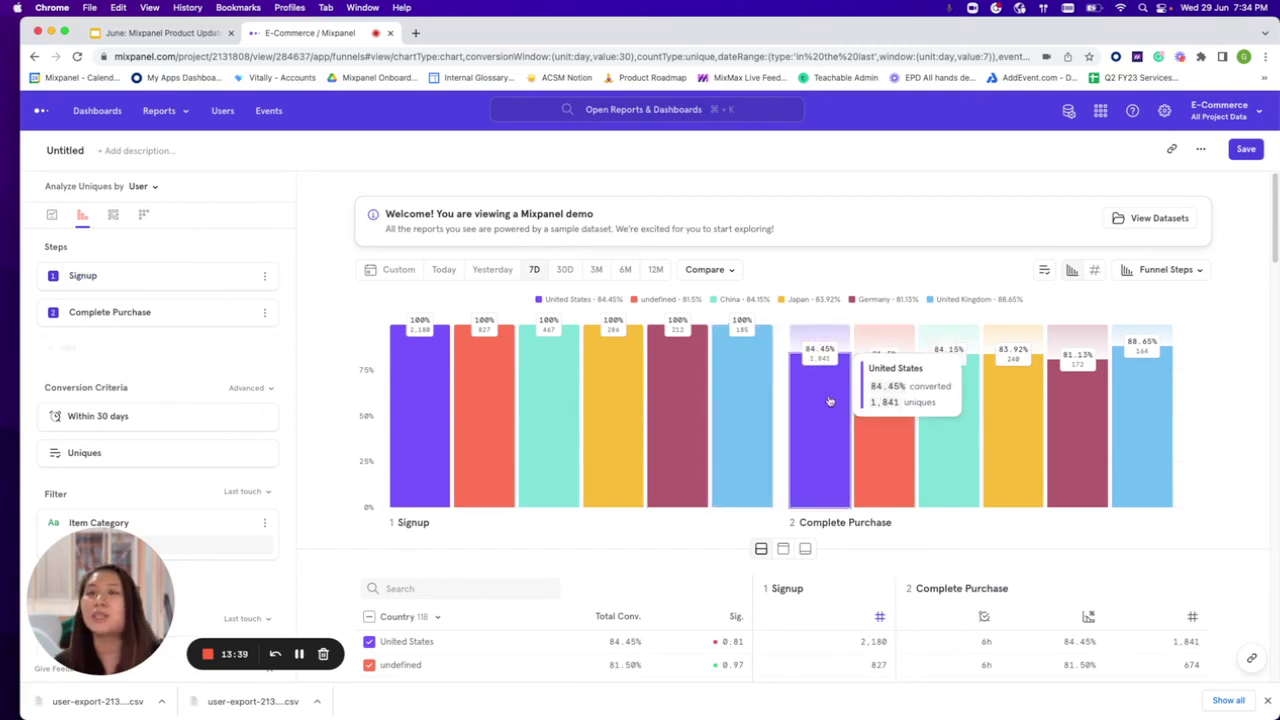
{"action": "left_click", "coordinate": [51, 215]}
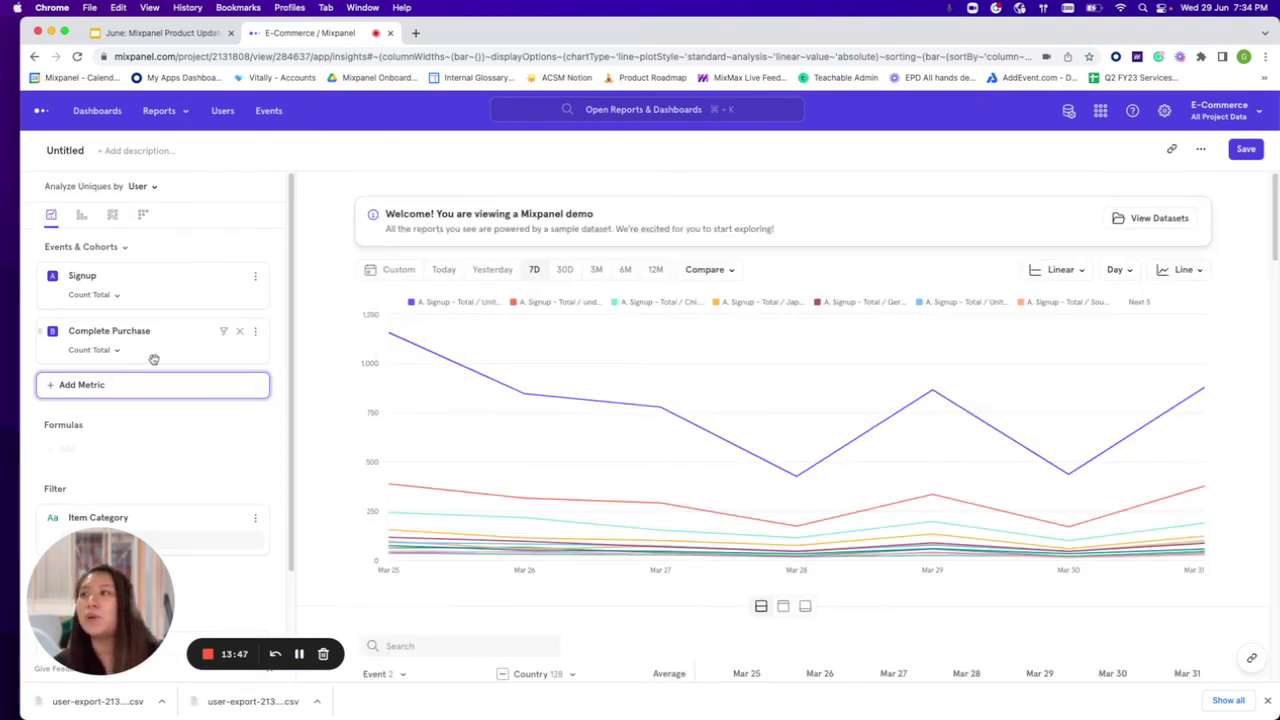
- Remove the Item Category filter and the Country breakdown from the Insights report
{"action": "left_click", "coordinate": [257, 277]}
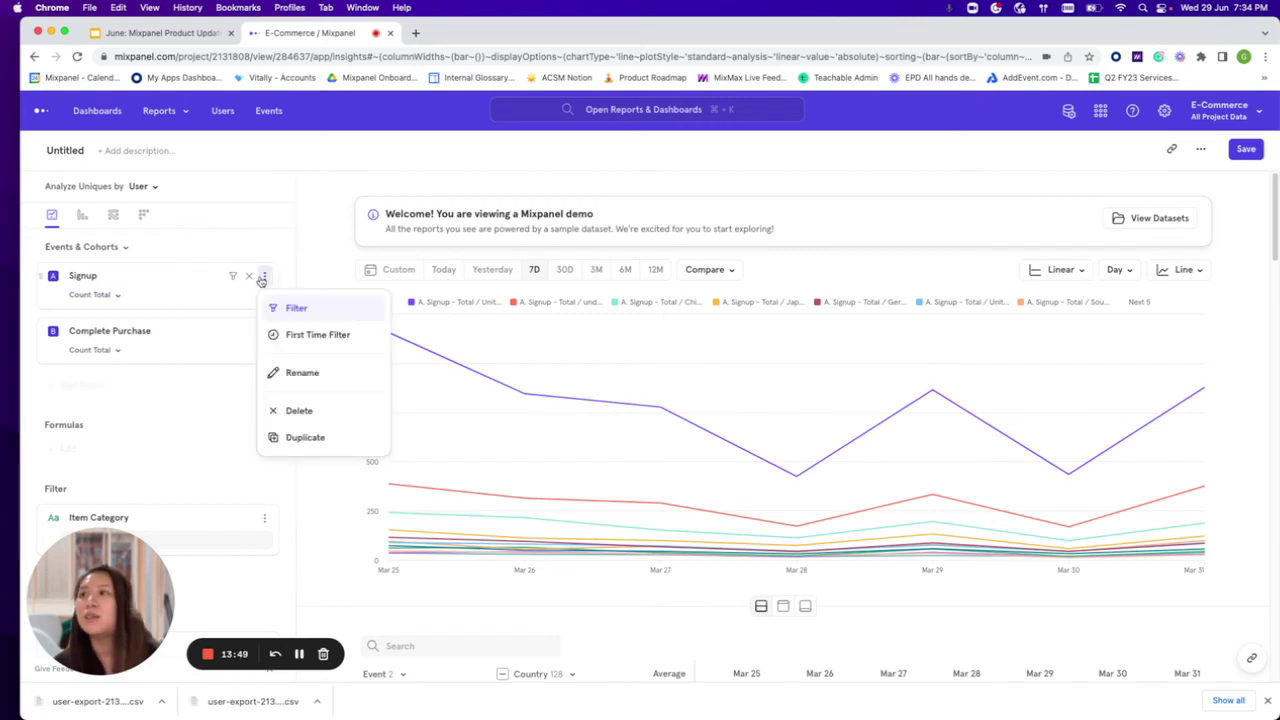
{"action": "left_click", "coordinate": [264, 275]}
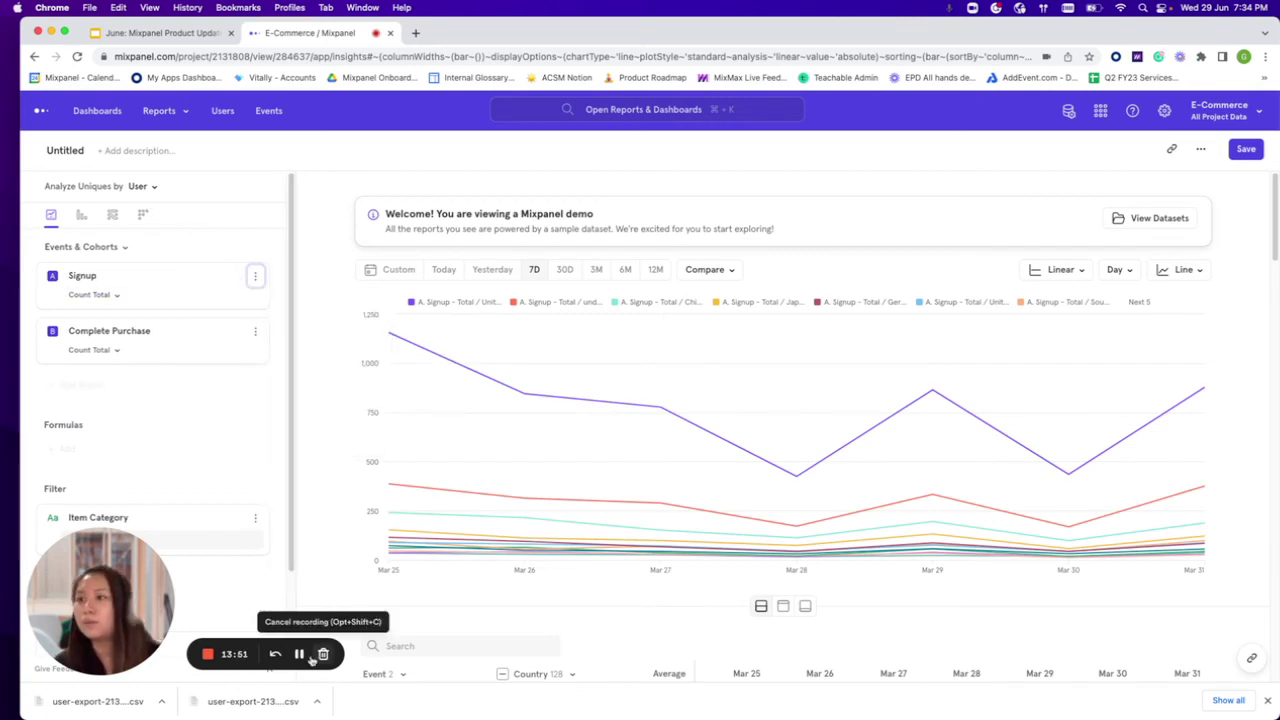
{"action": "left_click", "coordinate": [213, 545]}
{"action": "left_click", "coordinate": [214, 451]}
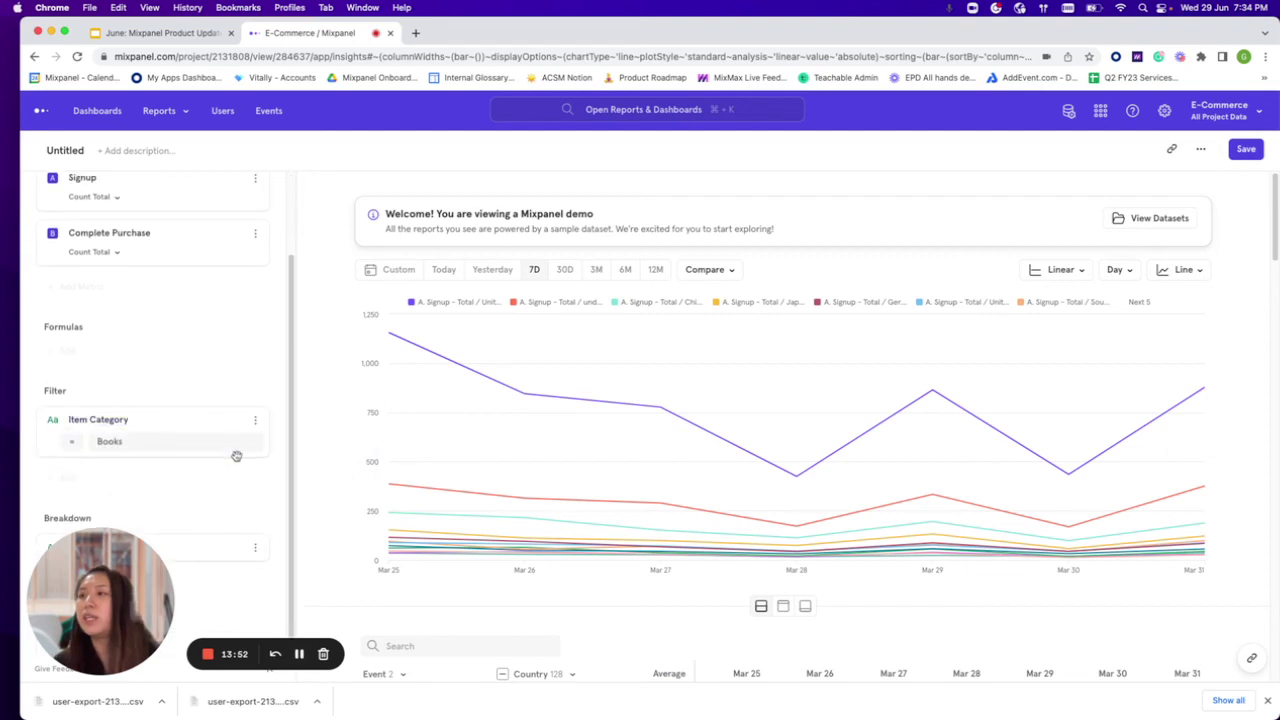
{"action": "left_click", "coordinate": [243, 550]}
{"action": "left_click", "coordinate": [240, 458]}
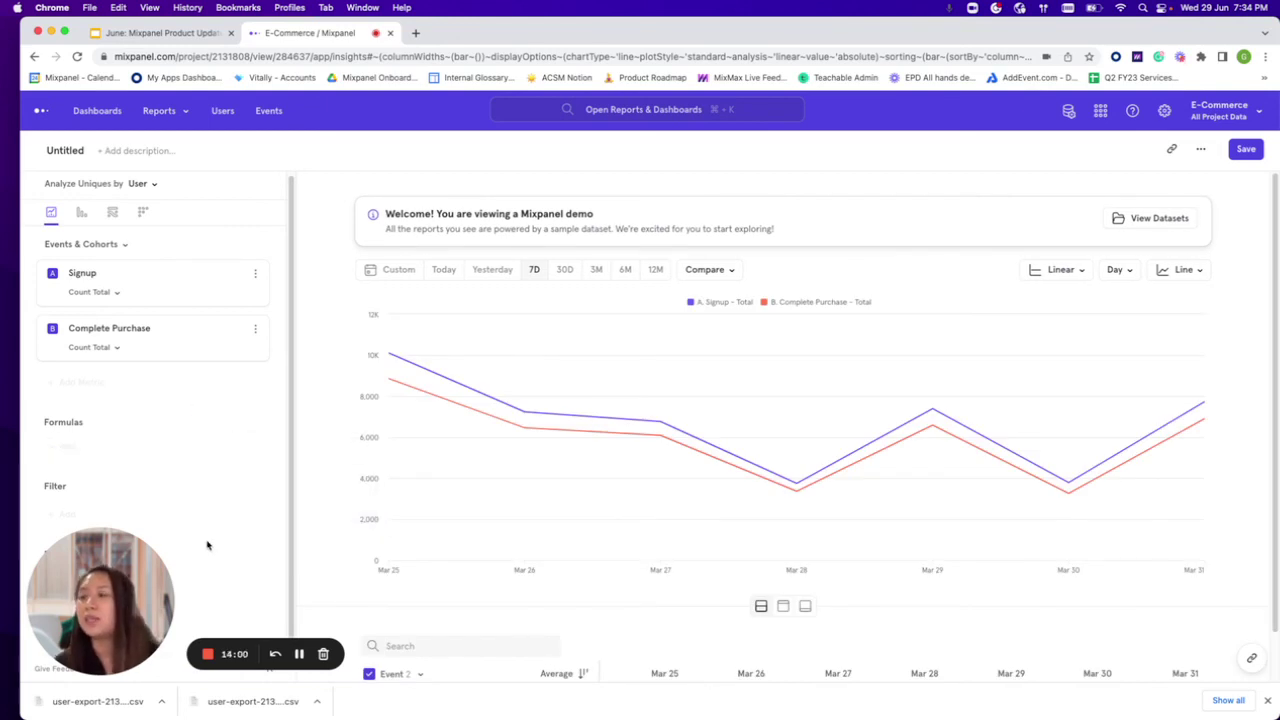
- Break the report down by Item Category and move that breakdown into the report filters with the value Books
{"action": "left_click", "coordinate": [227, 591]}
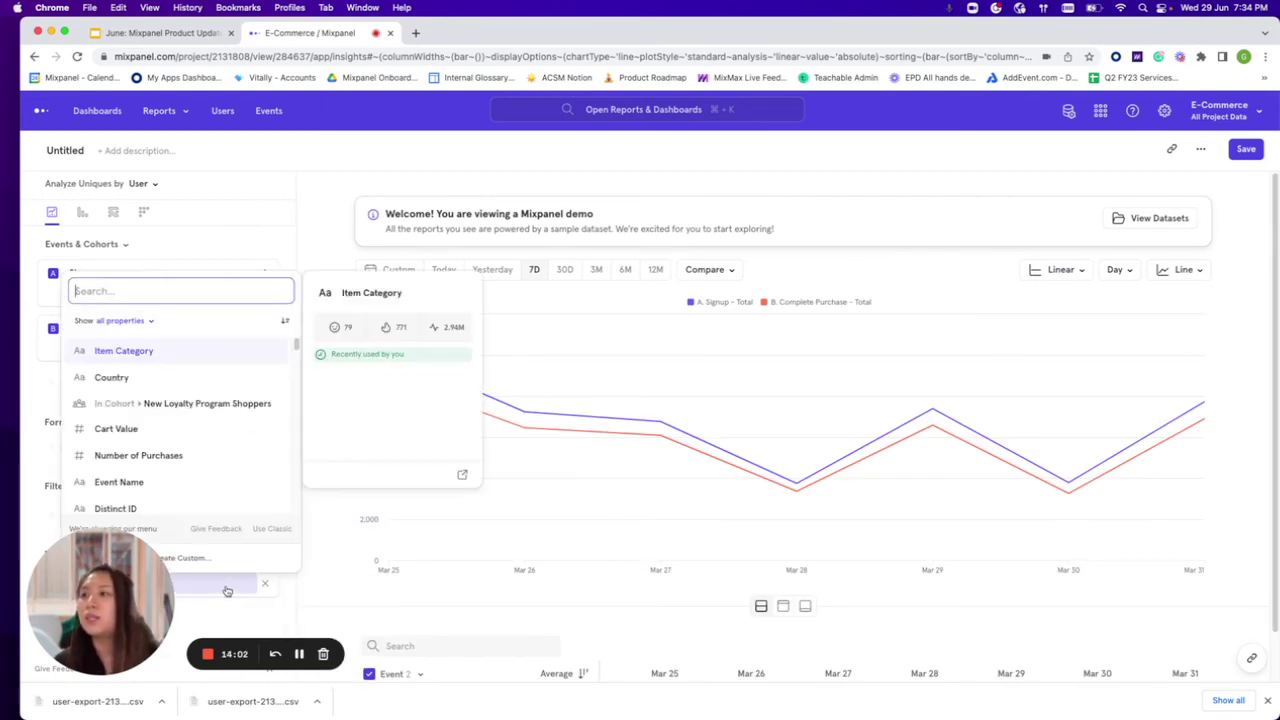
{"action": "left_click", "coordinate": [177, 352]}
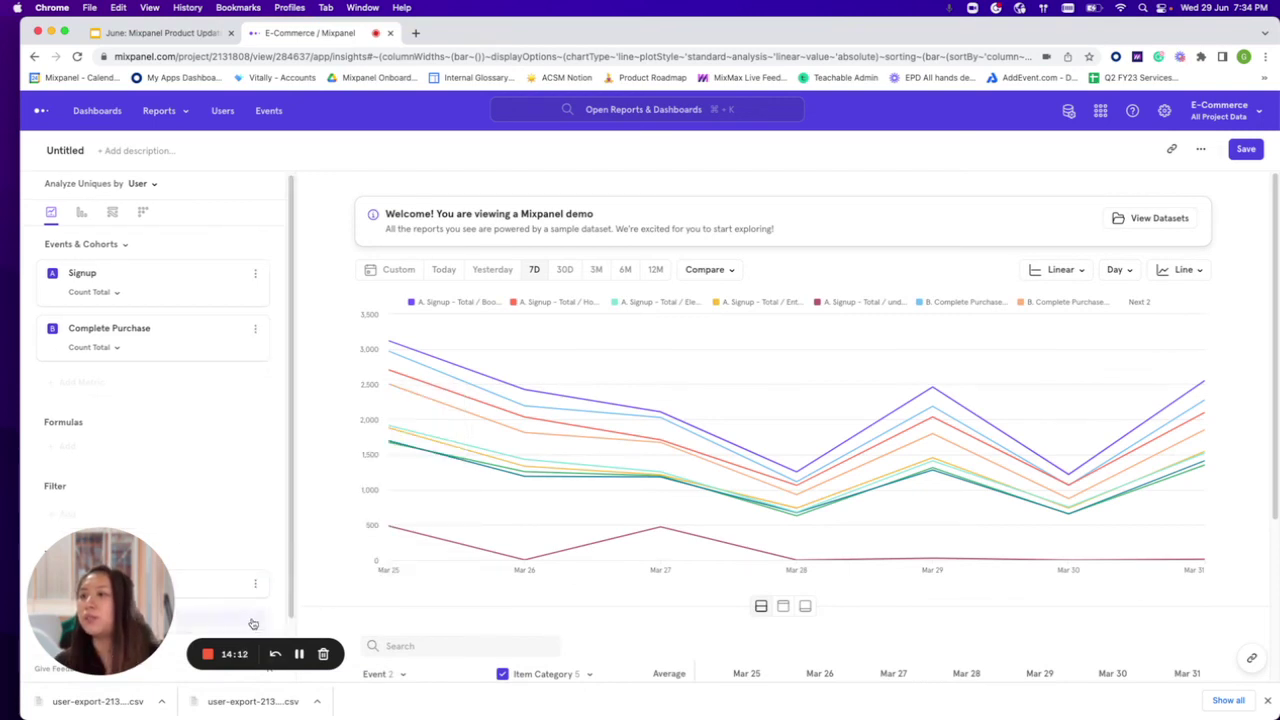
{"action": "left_click_drag", "start_coordinate": [263, 588], "coordinate": [254, 500]}
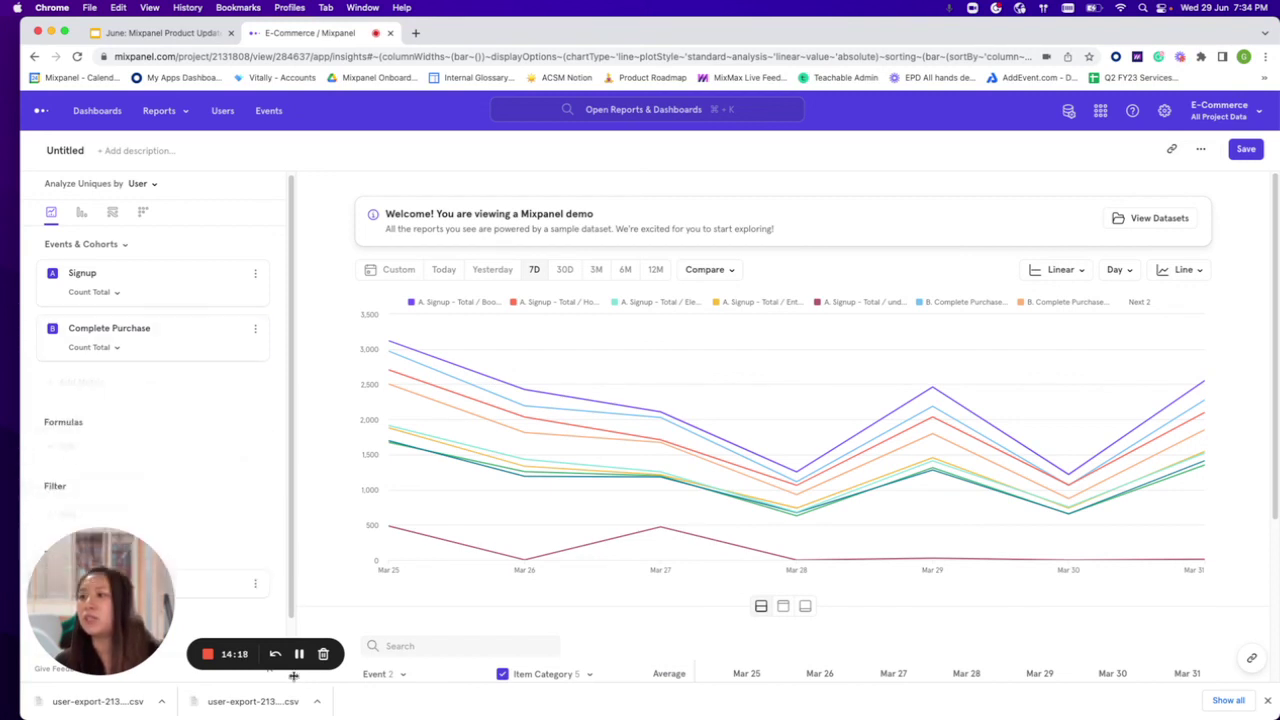
{"action": "mouse_move", "coordinate": [45, 588]}
{"action": "left_mouse_down"}
{"action": "mouse_move", "coordinate": [37, 512]}
{"action": "mouse_move", "coordinate": [40, 491]}
{"action": "mouse_move", "coordinate": [43, 588]}
{"action": "mouse_move", "coordinate": [51, 423]}
{"action": "mouse_move", "coordinate": [31, 483]}
{"action": "mouse_move", "coordinate": [45, 580]}
{"action": "left_mouse_up"}
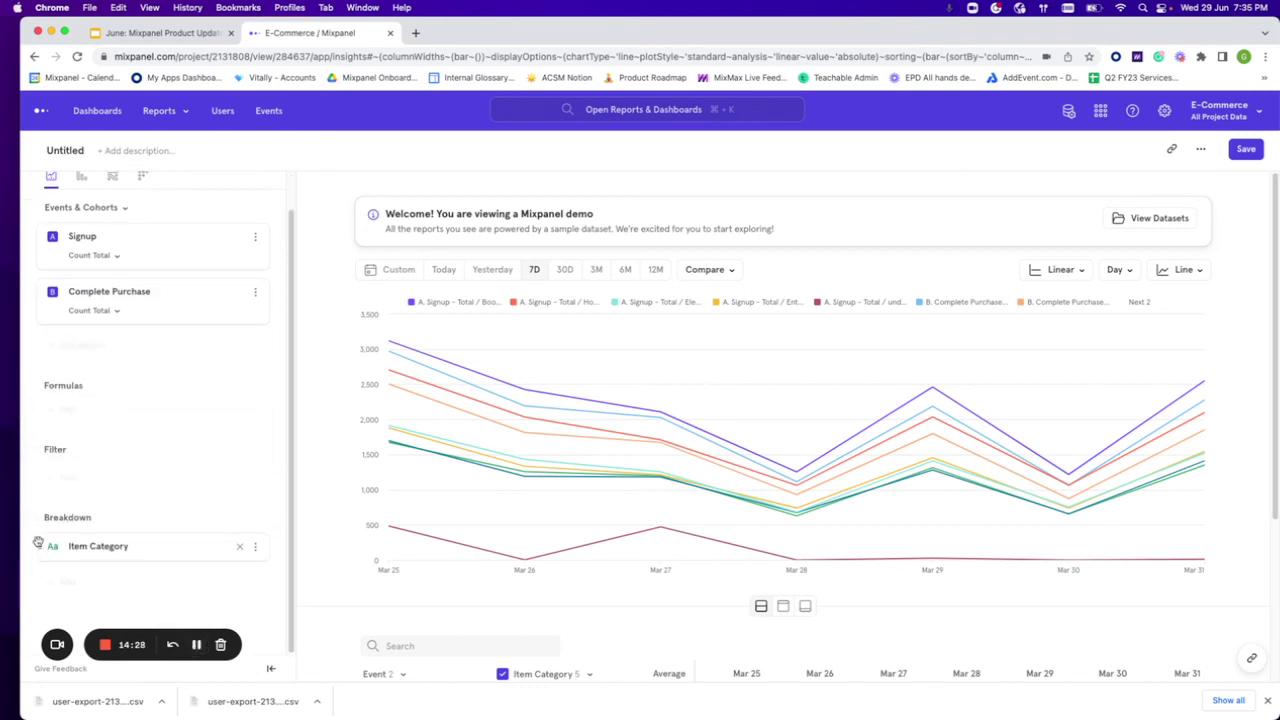
{"action": "left_click_drag", "start_coordinate": [37, 543], "coordinate": [45, 477]}
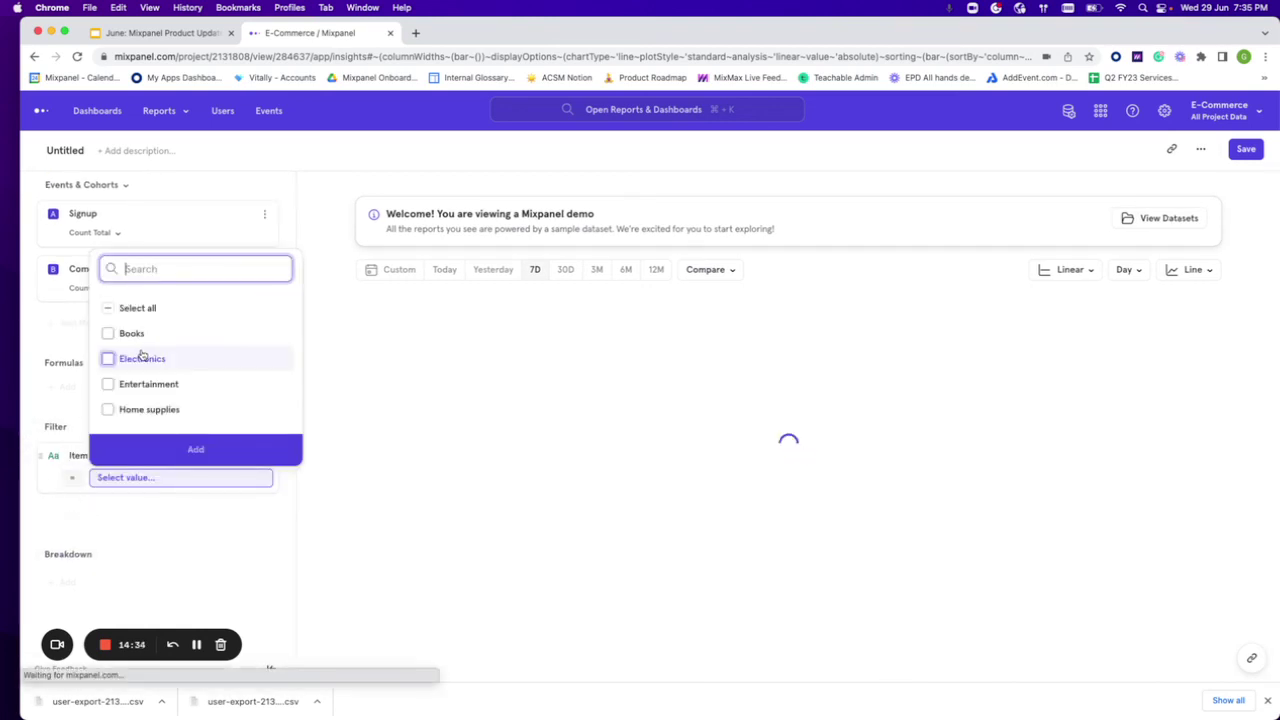
{"action": "left_click", "coordinate": [133, 338]}
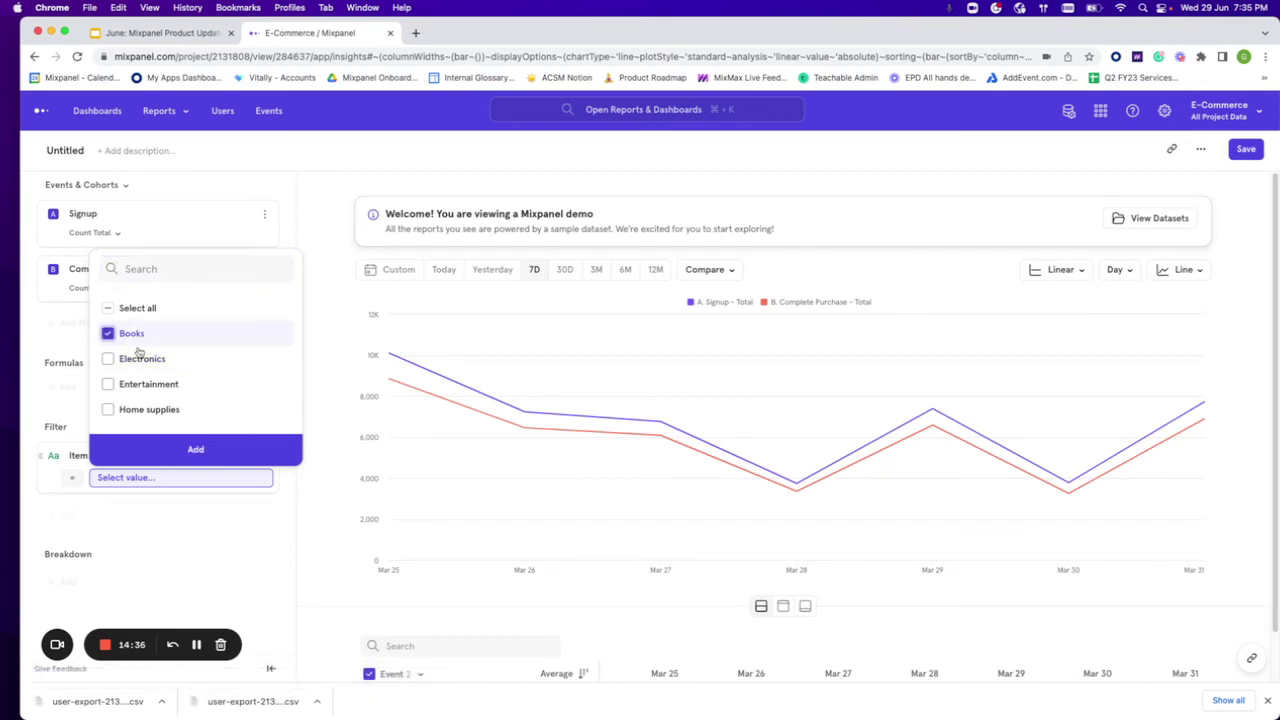
{"action": "left_click", "coordinate": [197, 449]}
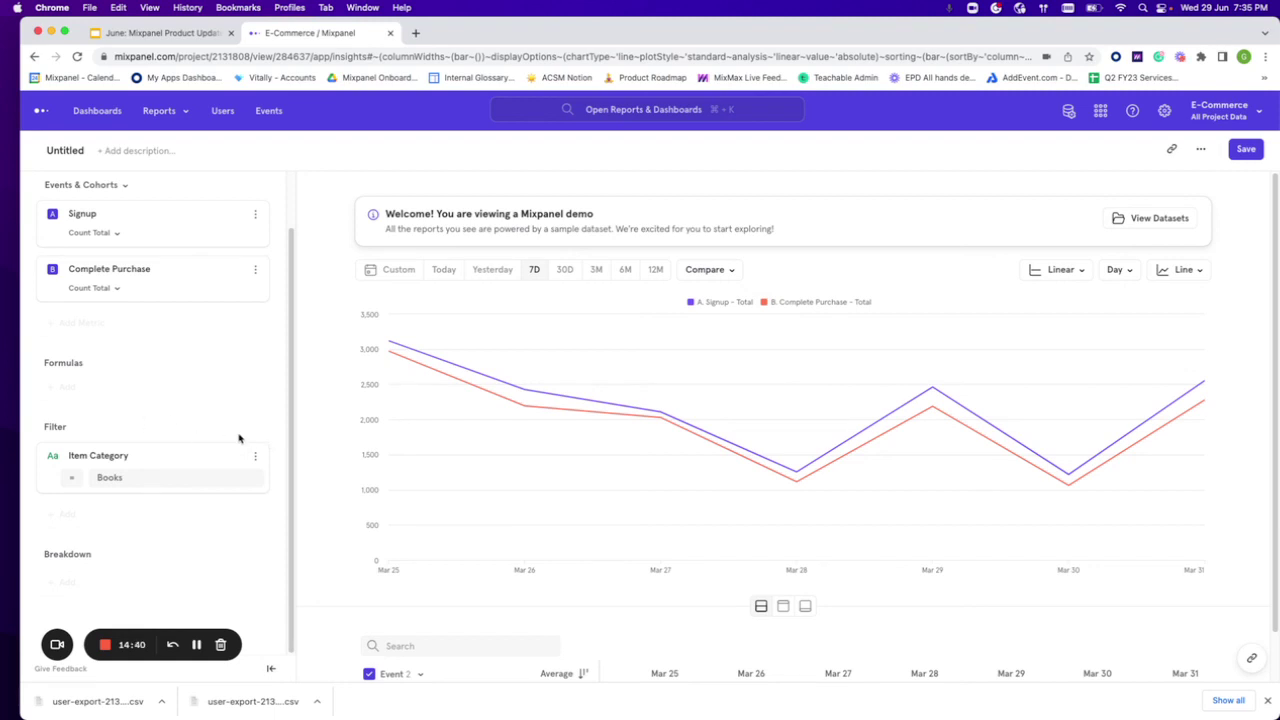
- Add Item Detail Page as a third metric and reorder the events so that Complete Purchase comes after it
{"action": "scroll", "coordinate": [239, 437], "scroll_direction": "up", "scroll_amount": 2}
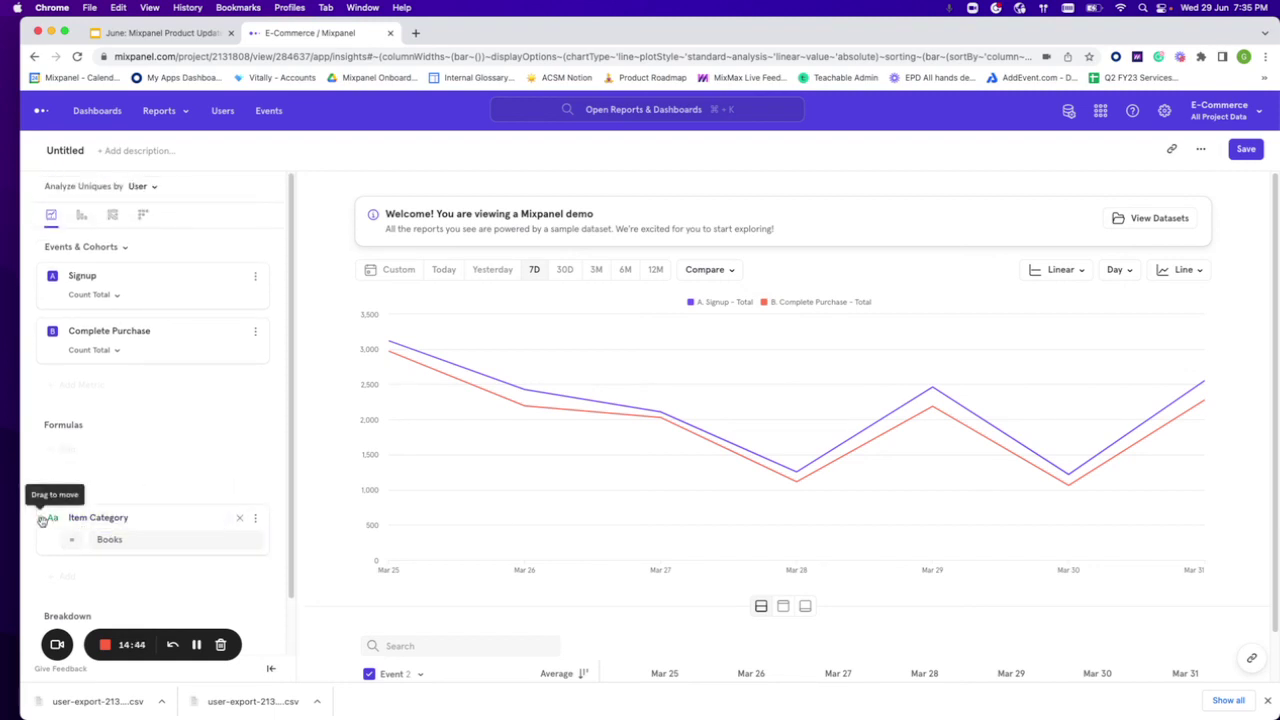
{"action": "mouse_move", "coordinate": [119, 344]}
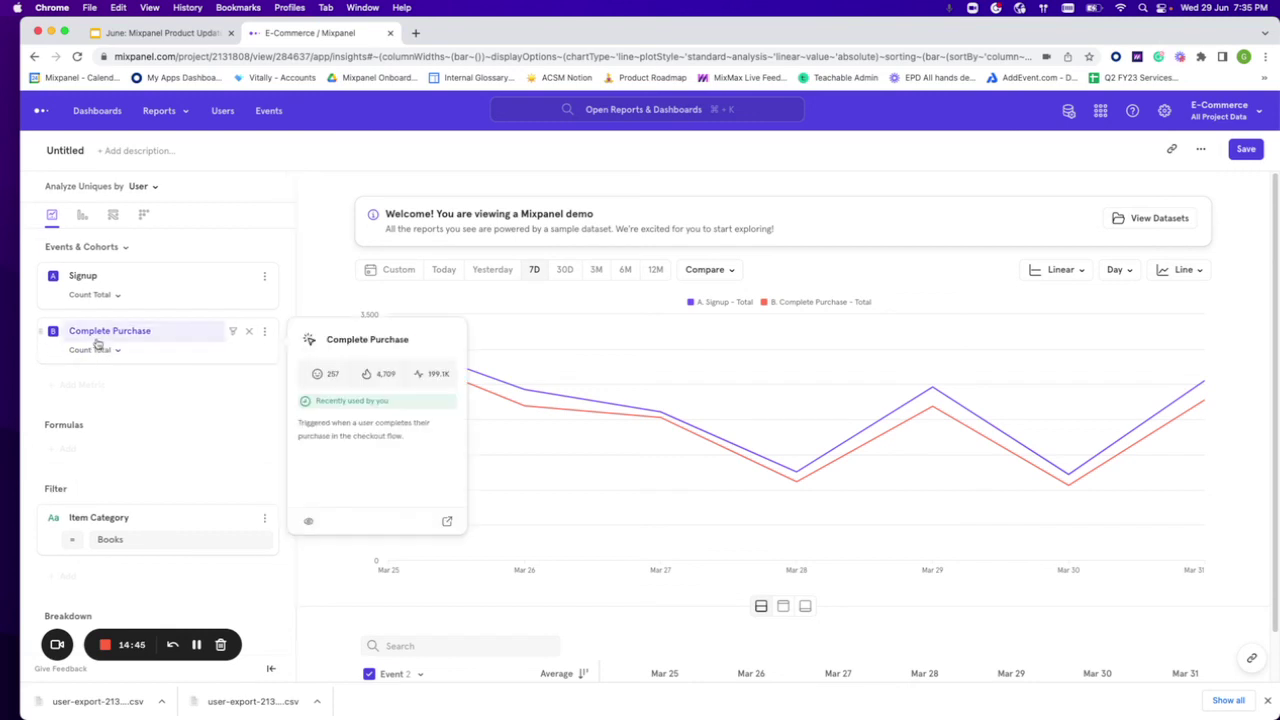
{"action": "left_click", "coordinate": [58, 386]}
{"action": "left_click", "coordinate": [66, 421]}
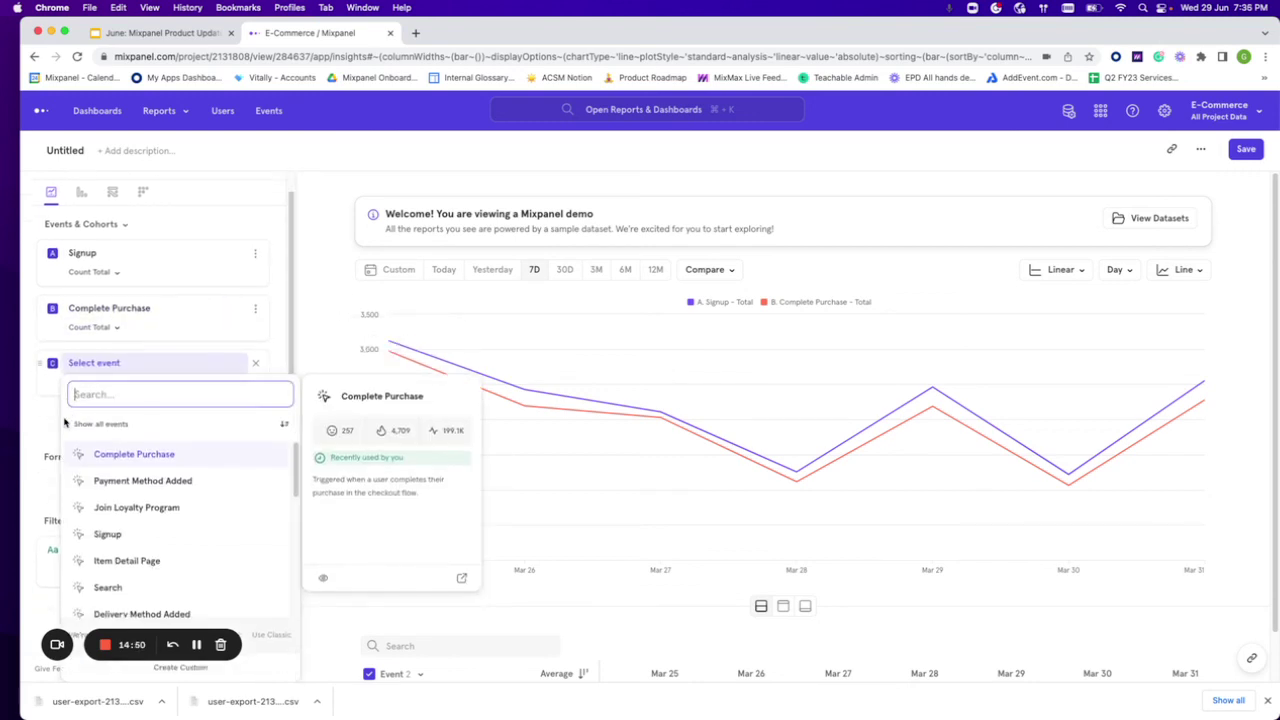
{"action": "left_click", "coordinate": [127, 561]}
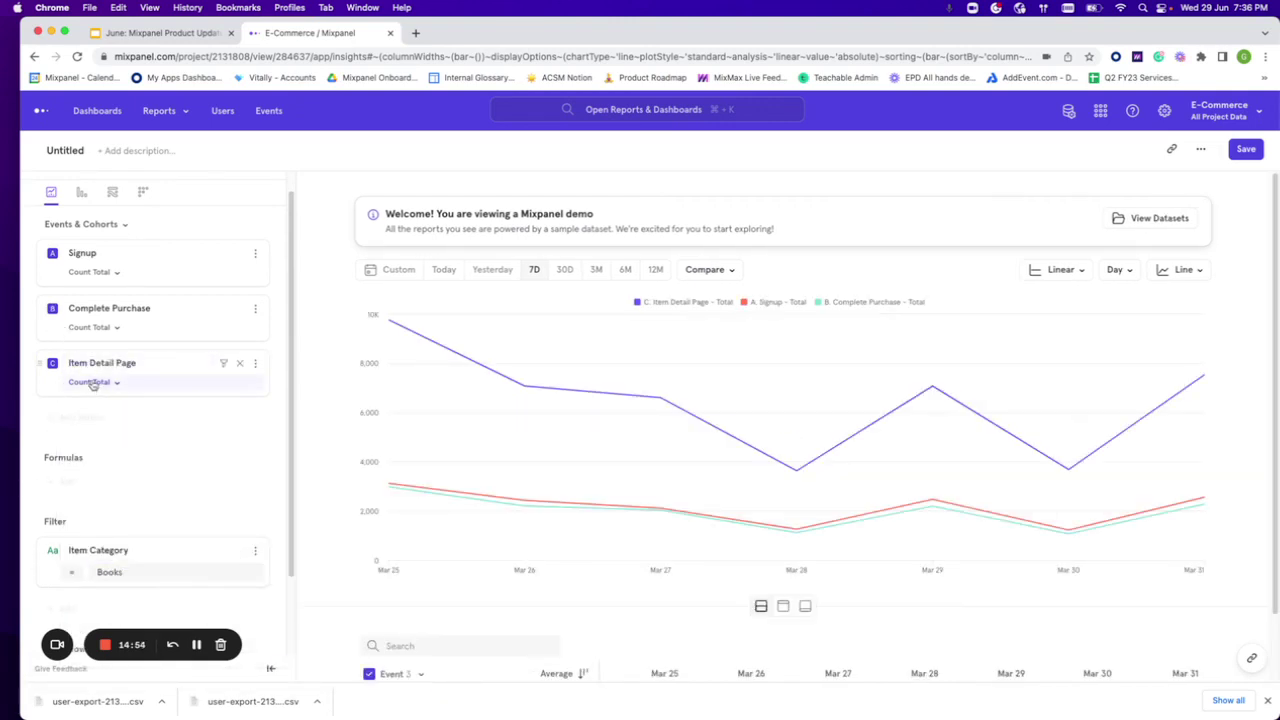
{"action": "left_click_drag", "start_coordinate": [41, 308], "coordinate": [41, 407]}
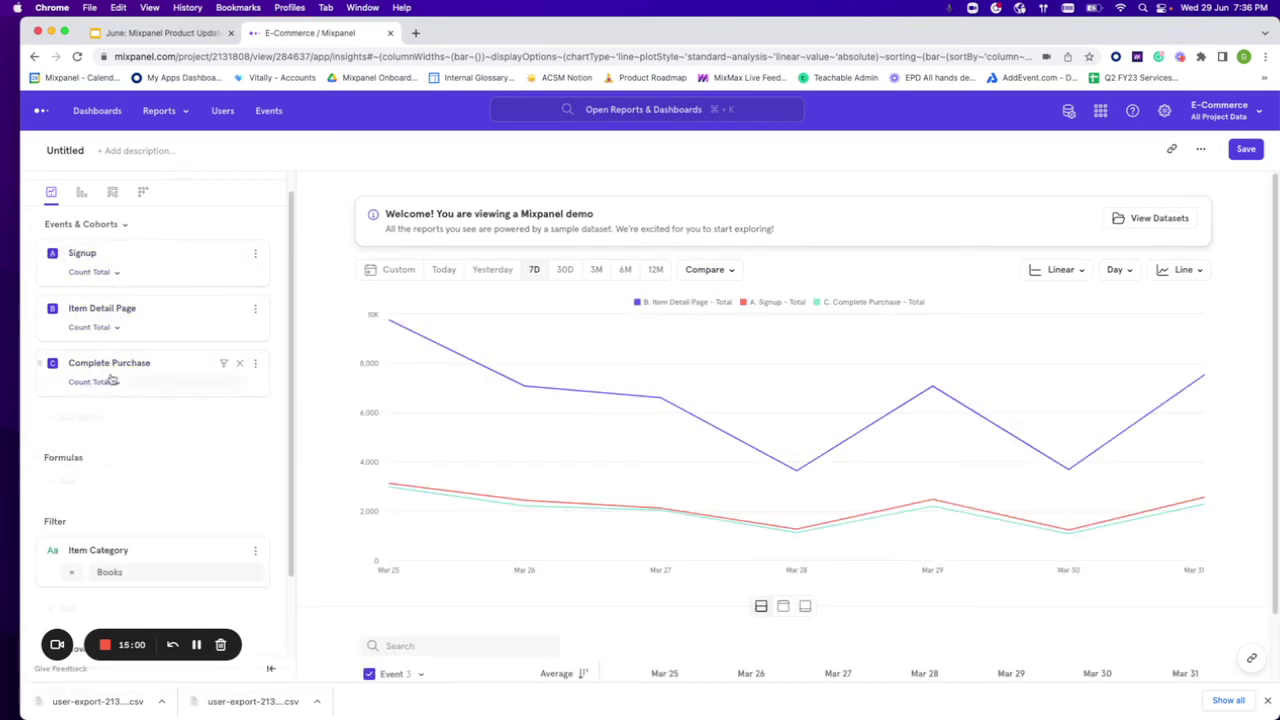
- Move the Item Category Books filter from the whole report onto the Item Detail Page event only
{"action": "mouse_move", "coordinate": [130, 318]}
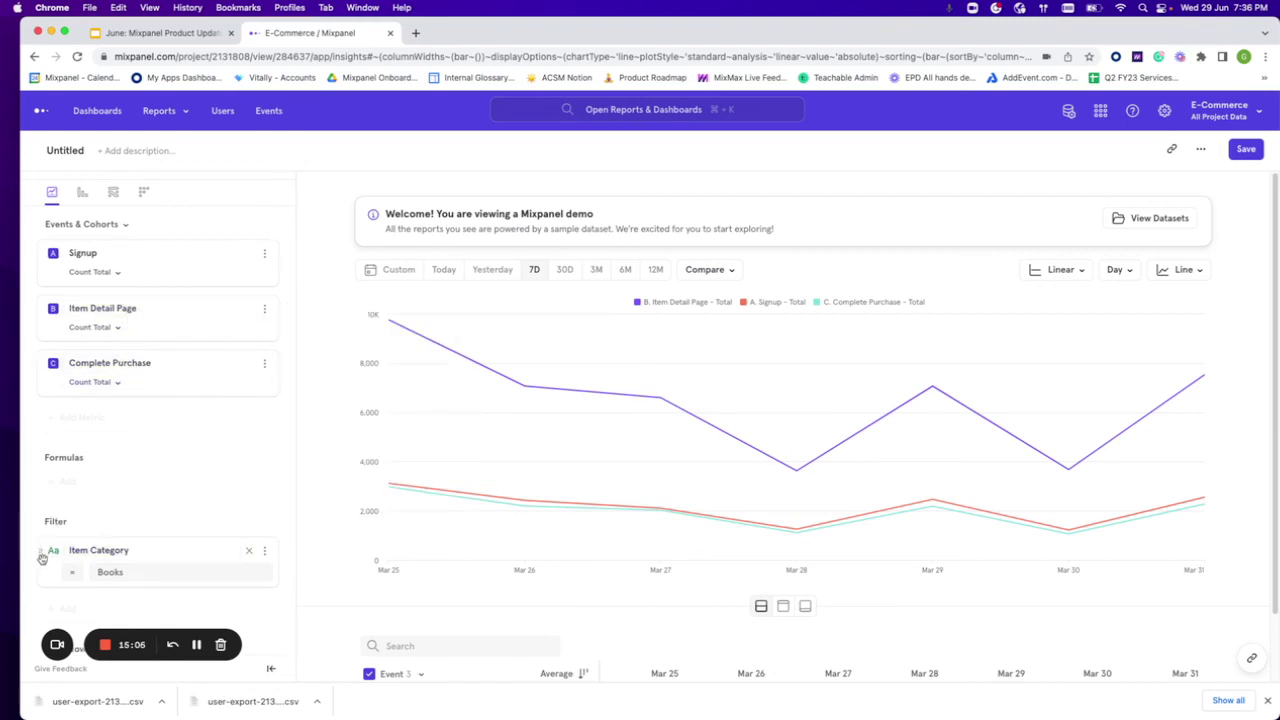
{"action": "left_click_drag", "start_coordinate": [44, 553], "coordinate": [80, 336]}
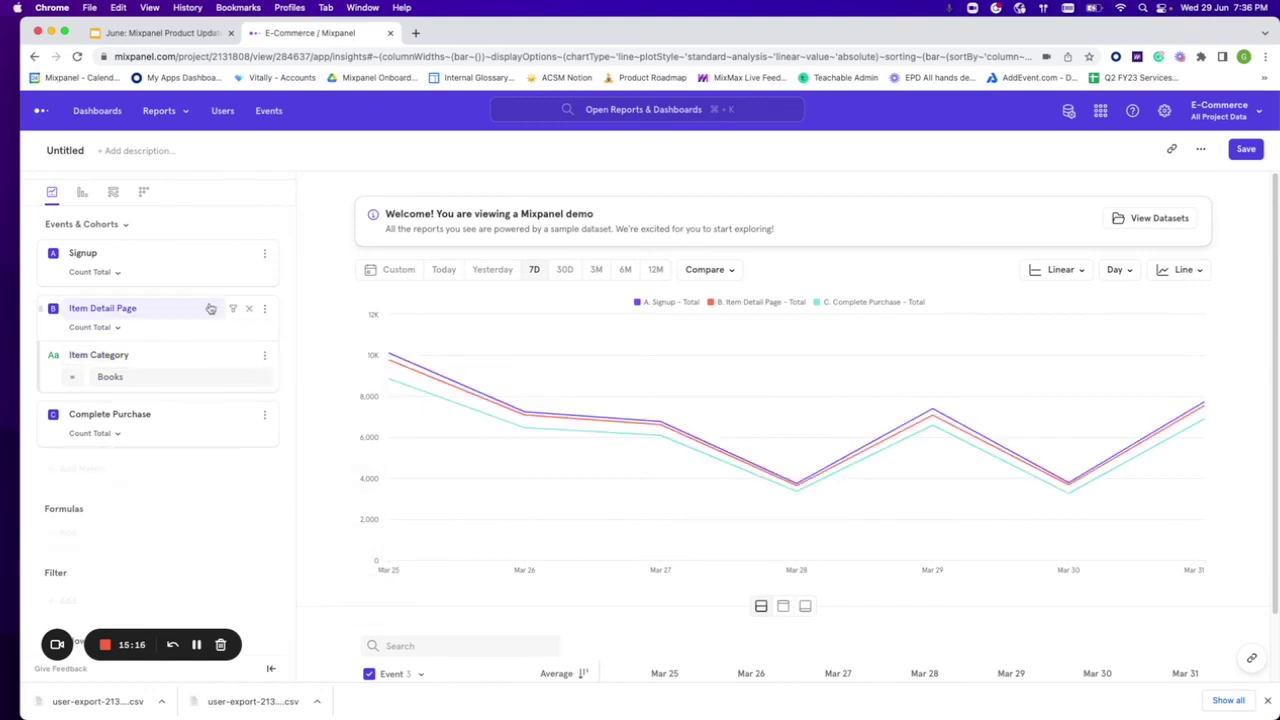
{"action": "mouse_move", "coordinate": [553, 375]}
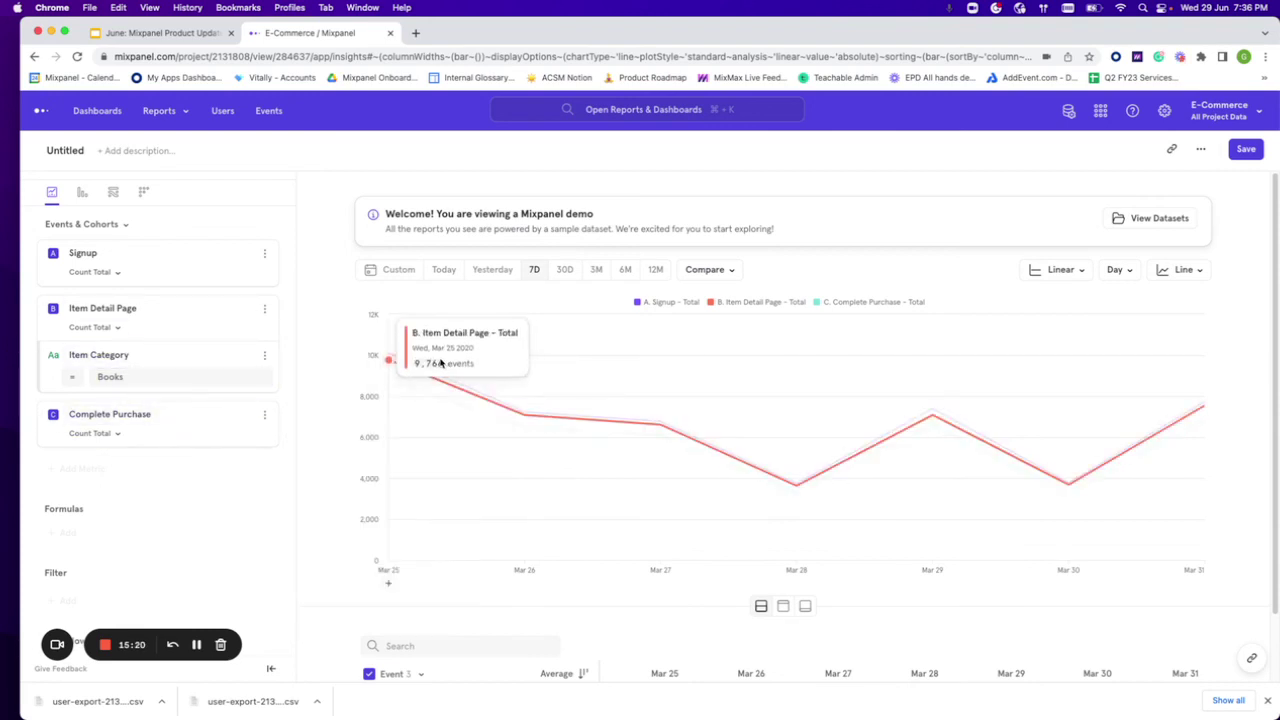
{"action": "mouse_move", "coordinate": [1066, 343]}
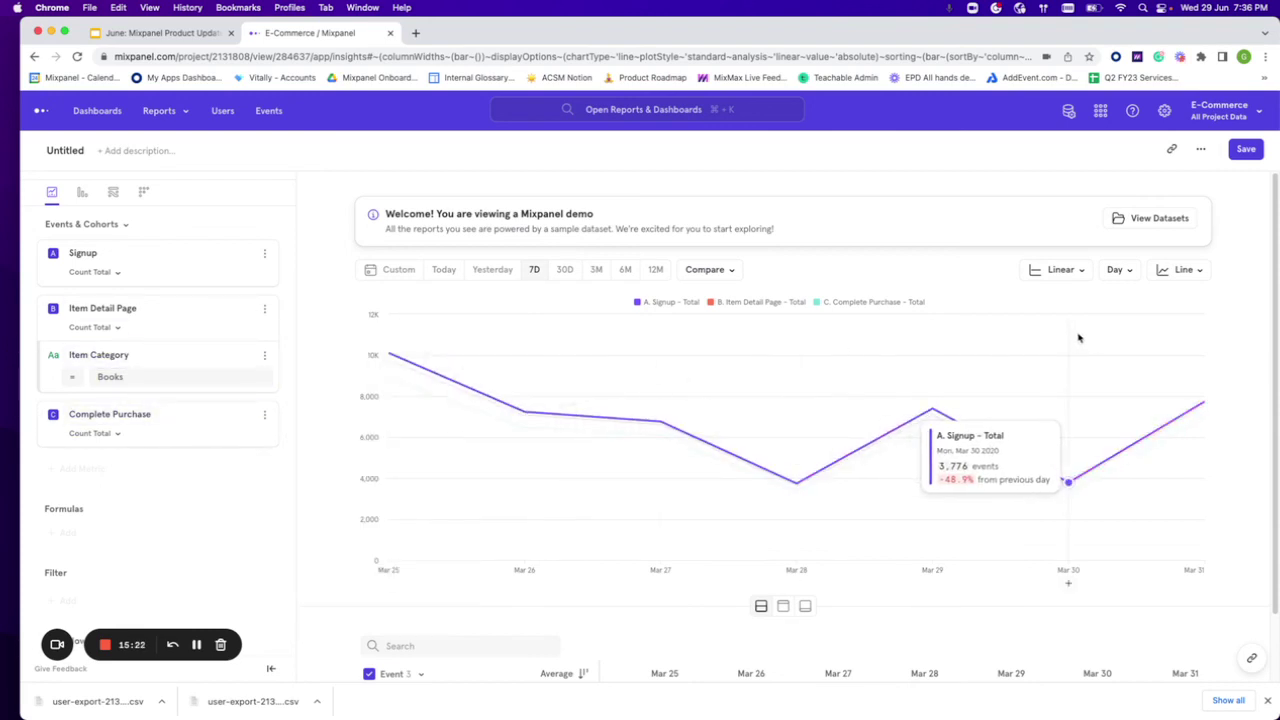